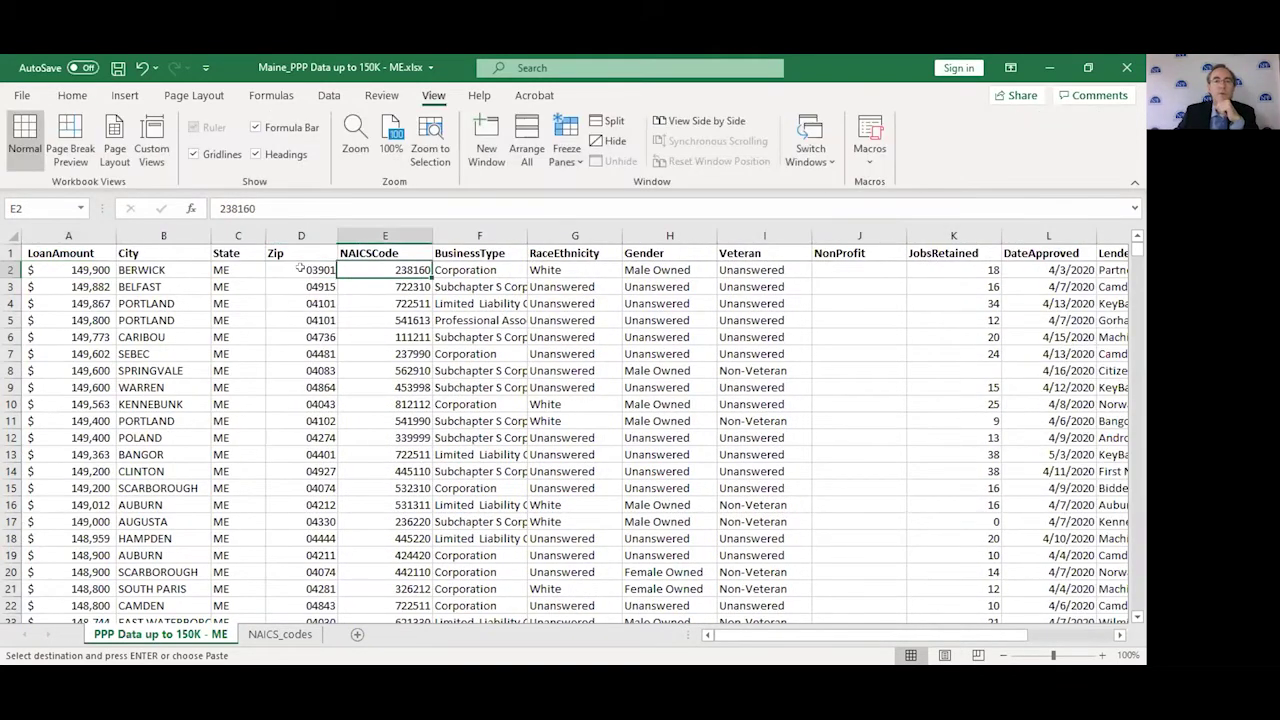
key(Right)
key(Right)
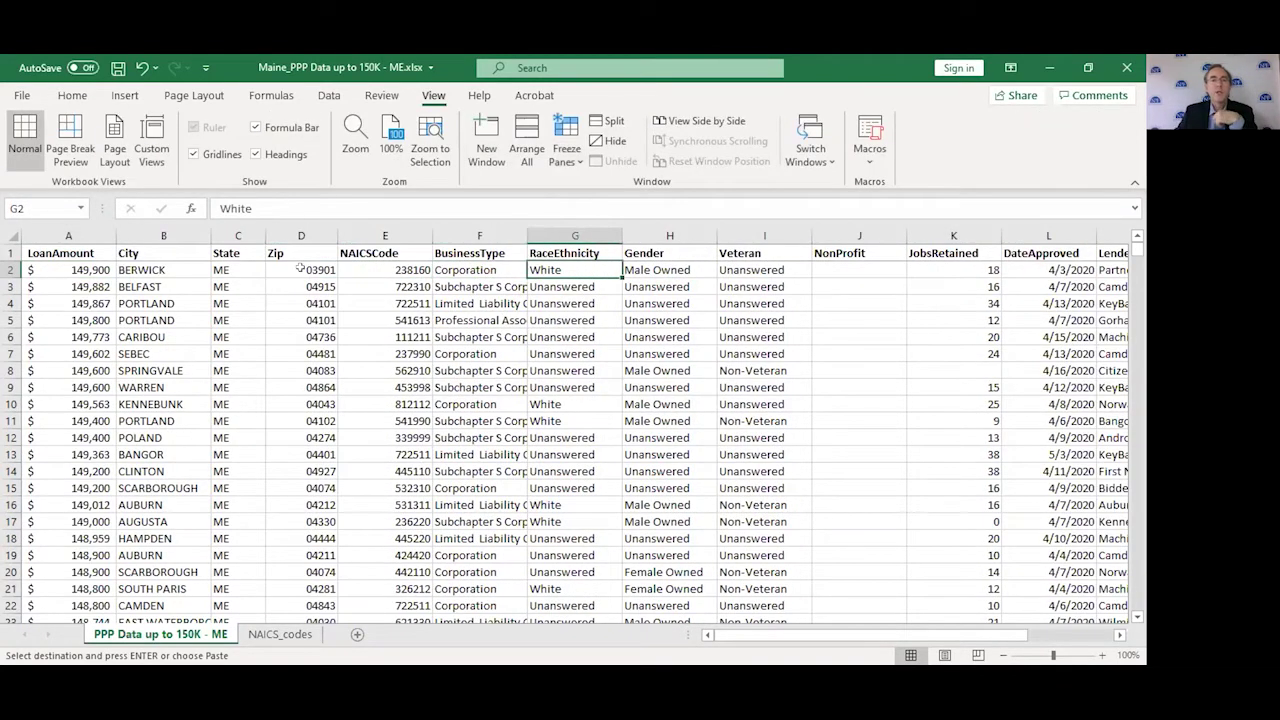
key(Left)
key(Left)
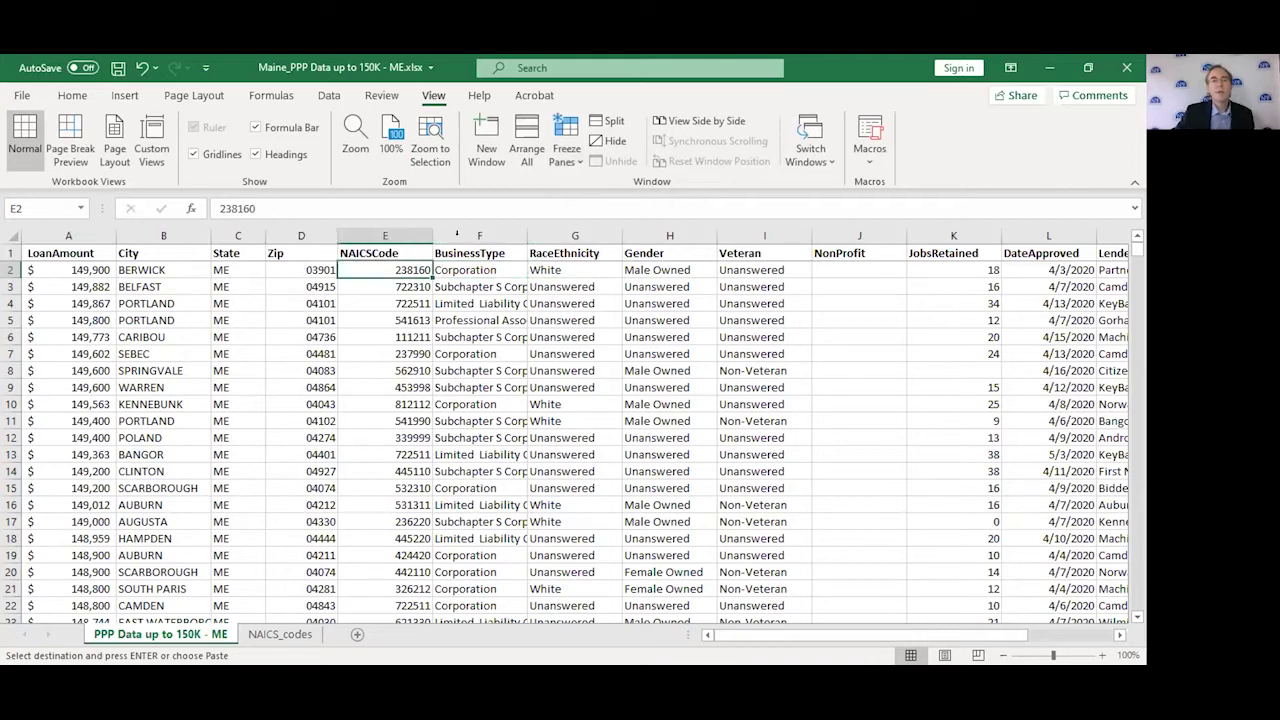
Try inserting a blank column between NAICSCode and BusinessType, and undo the insertion
click(465, 236)
click(125, 96)
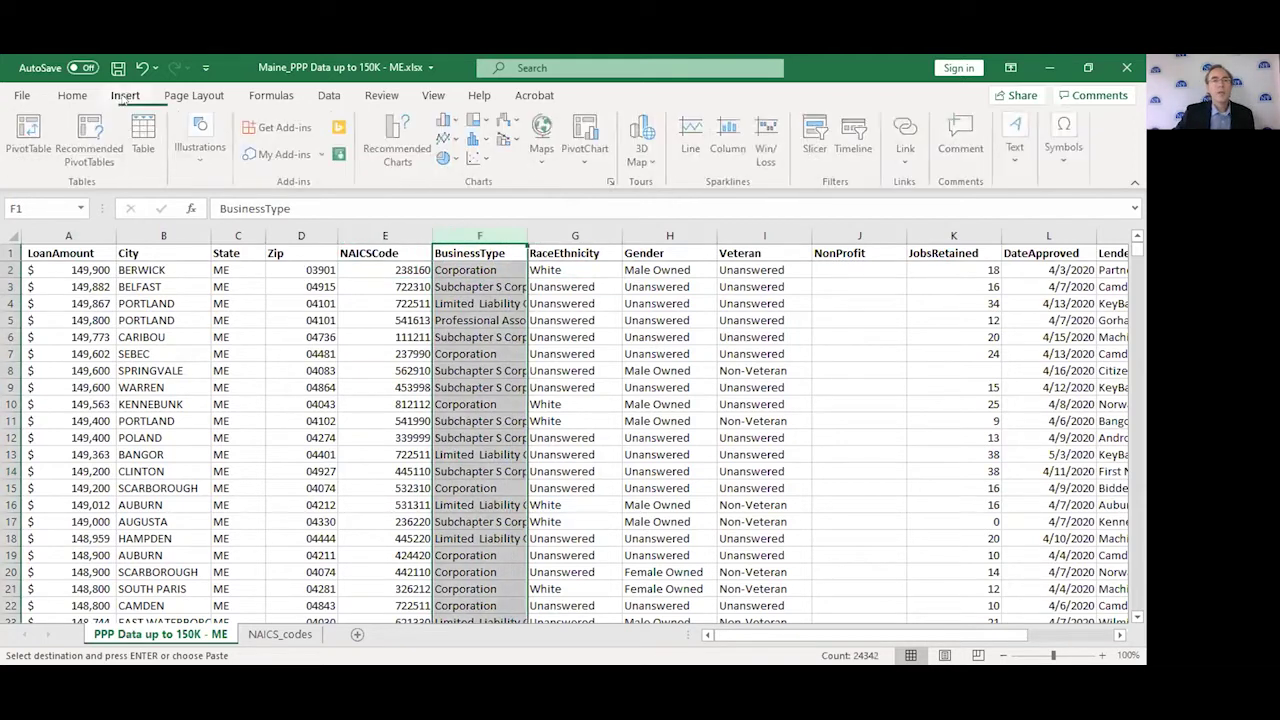
click(74, 97)
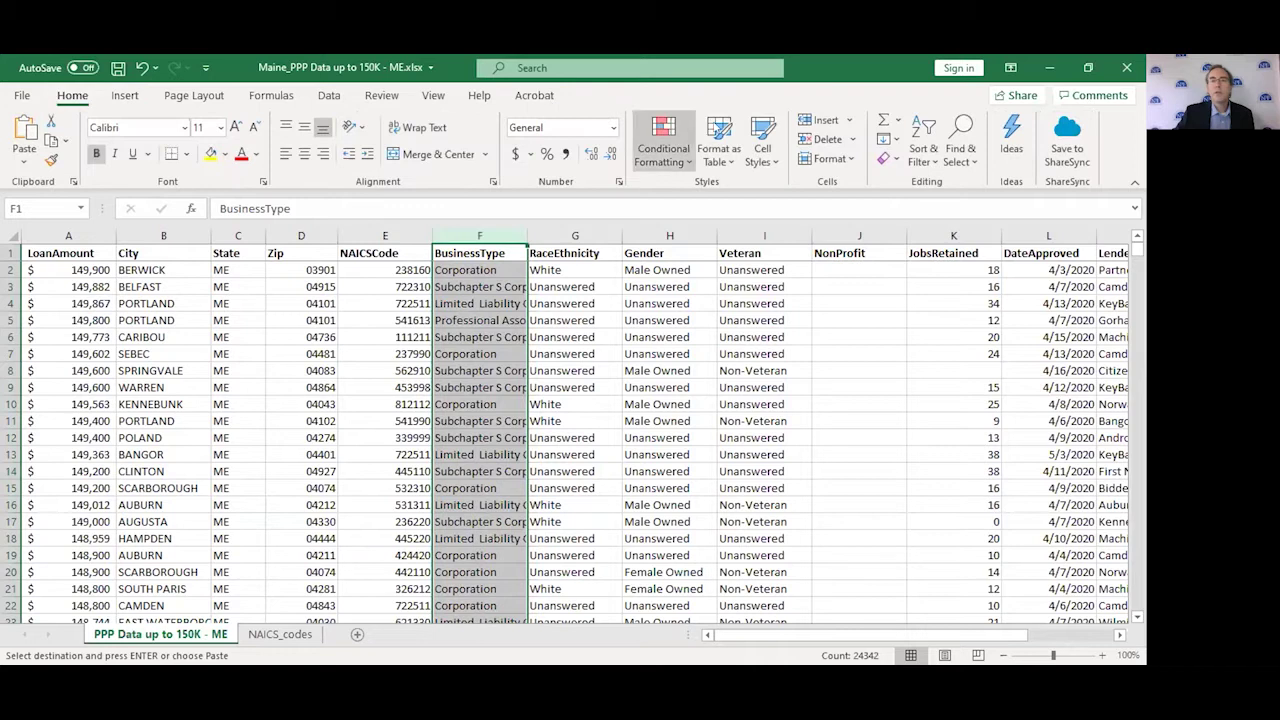
click(822, 121)
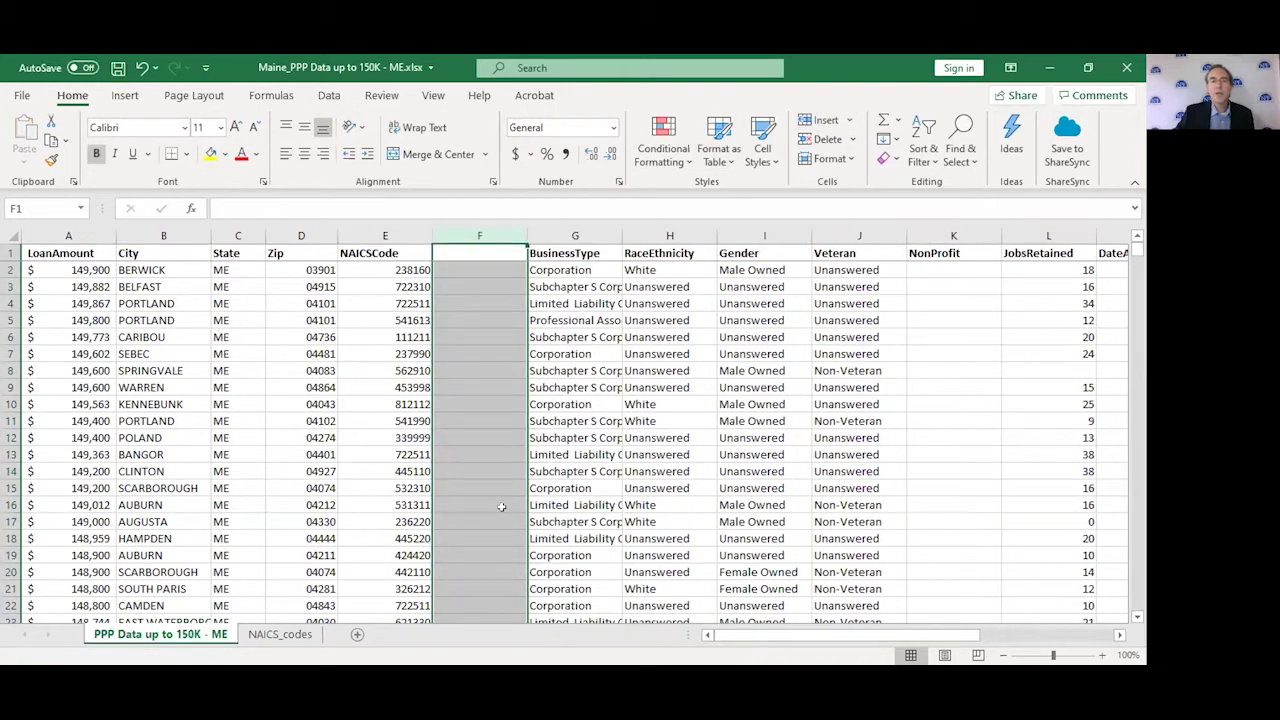
click(142, 67)
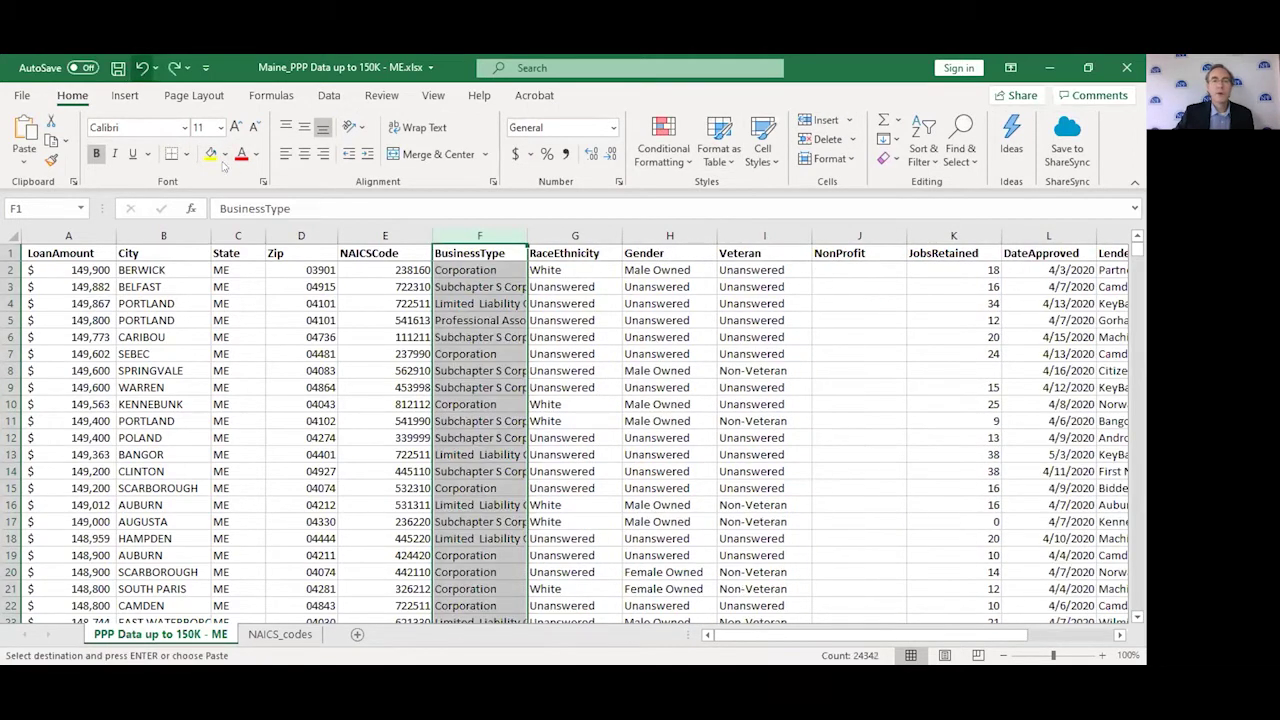
Examine the data columns from NAICSCode across to the first empty column after CD
click(352, 300)
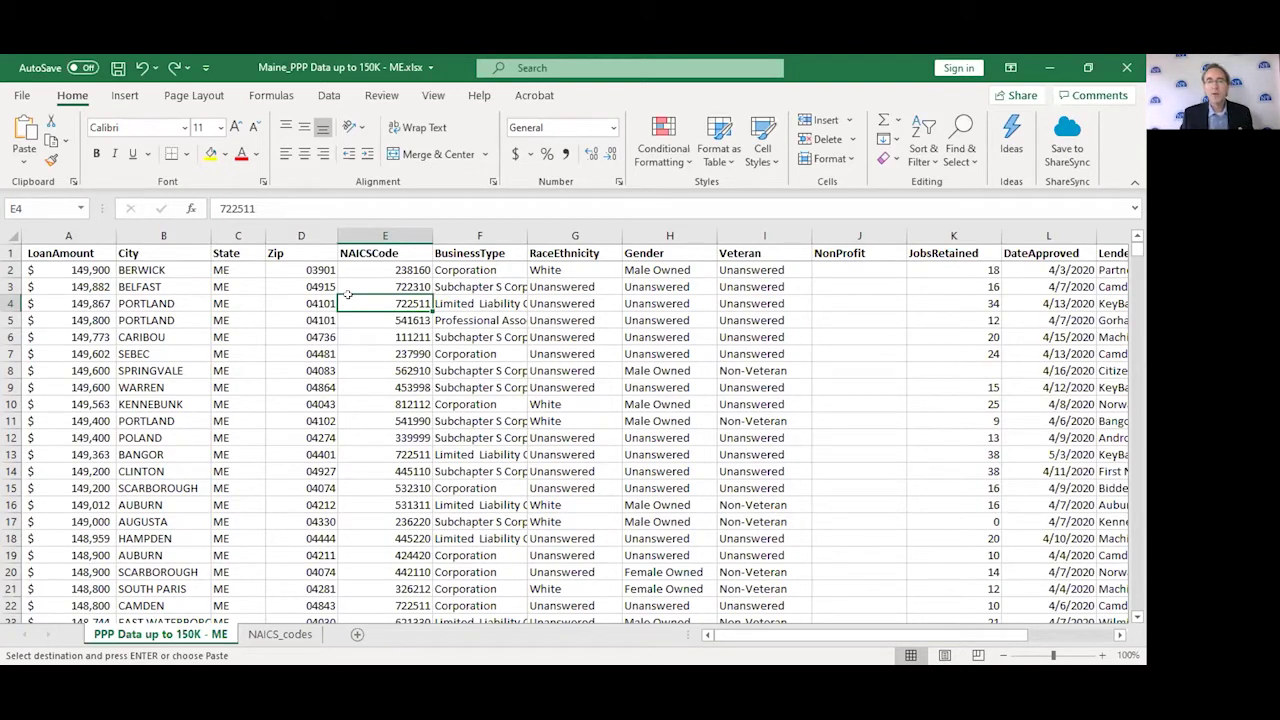
key(Right)
key(Right)
key(Right)
key(Right)
key(Right)
key(Right)
key(Right)
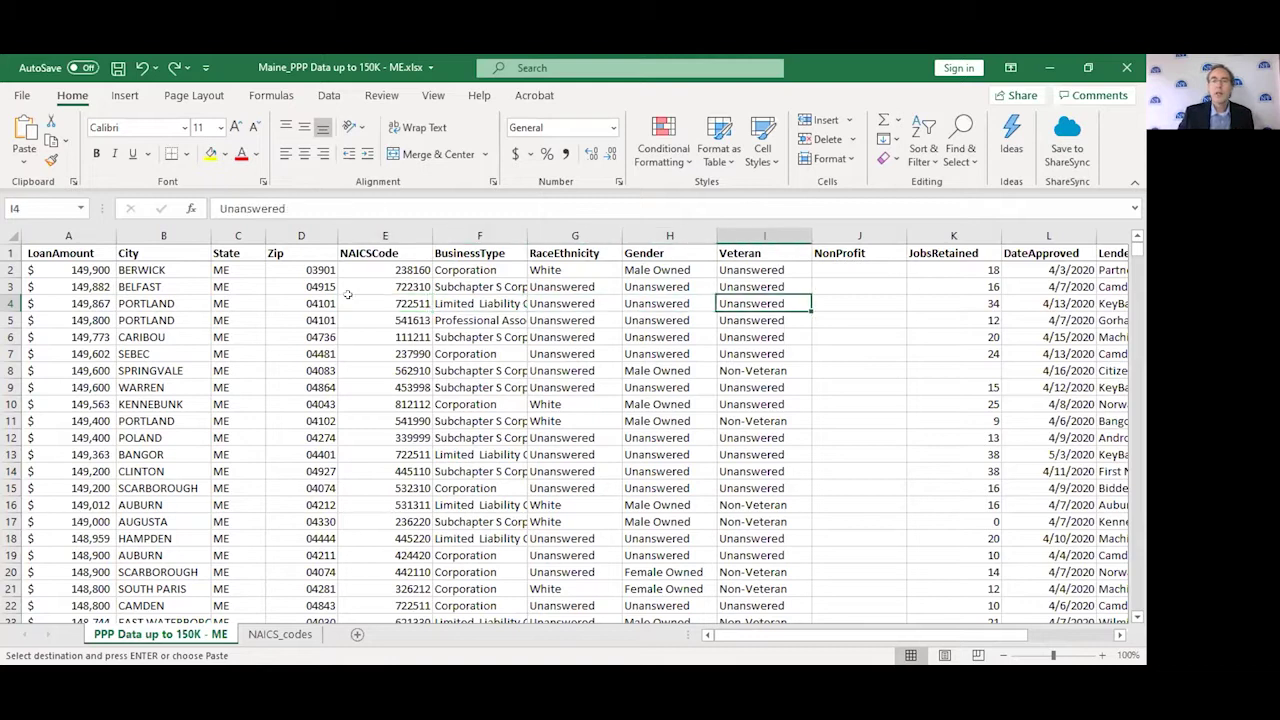
key(Right)
key(Right)
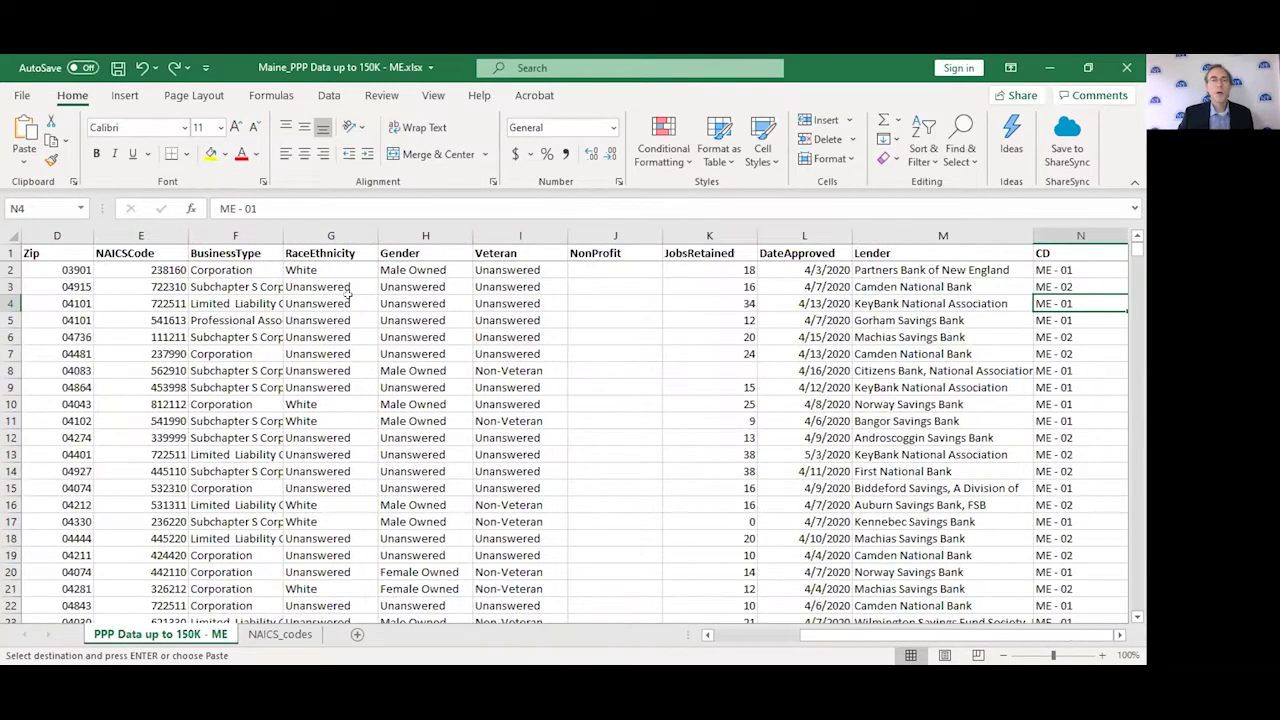
key(Up)
key(Up)
key(Up)
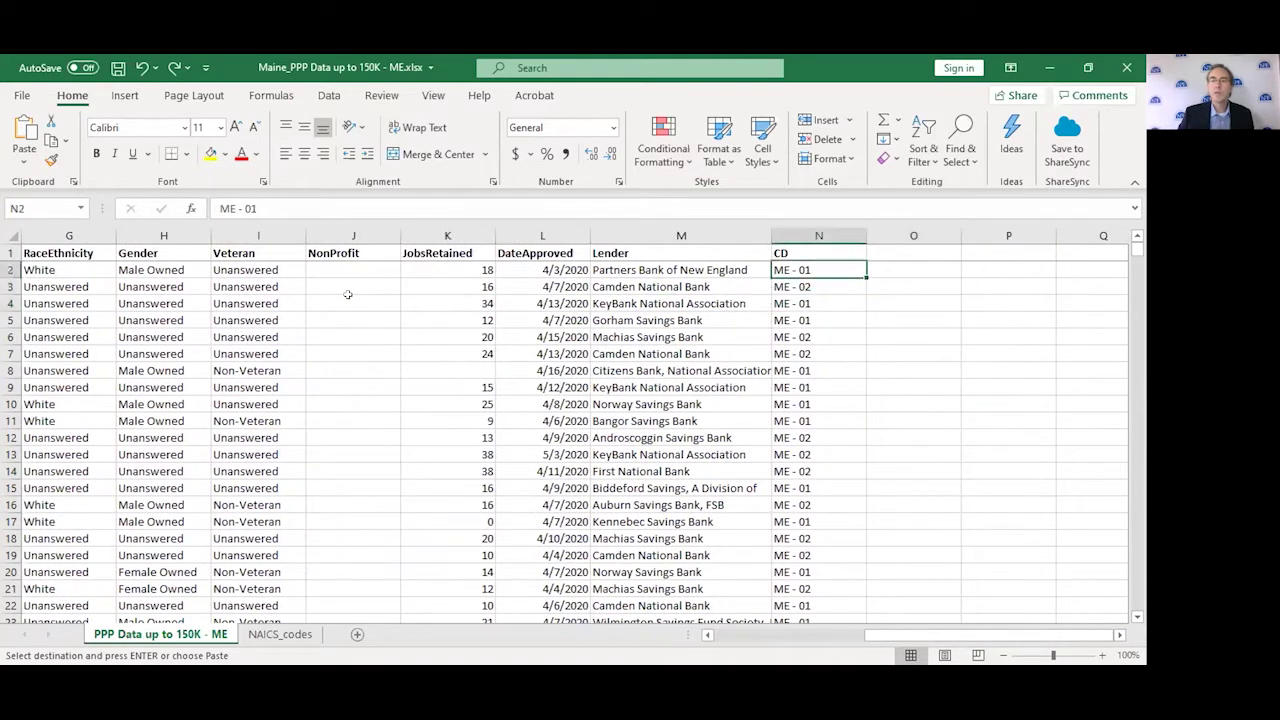
key(Right)
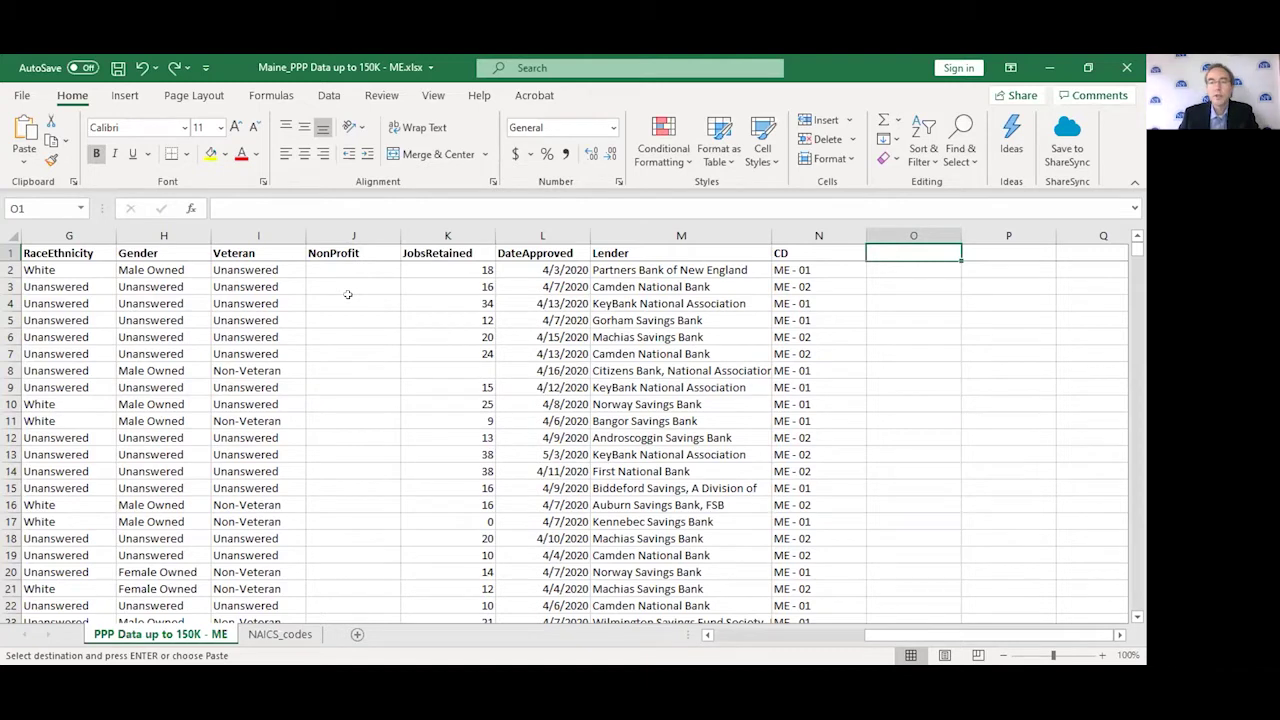
Copy the entire NAICSCode column into the first empty column, O, after the CD column
key(Left)
key(Left)
key(Left)
key(Left)
key(Left)
key(Left)
key(Left)
key(Left)
key(Left)
key(Left)
key(Left)
key(Left)
key(Left)
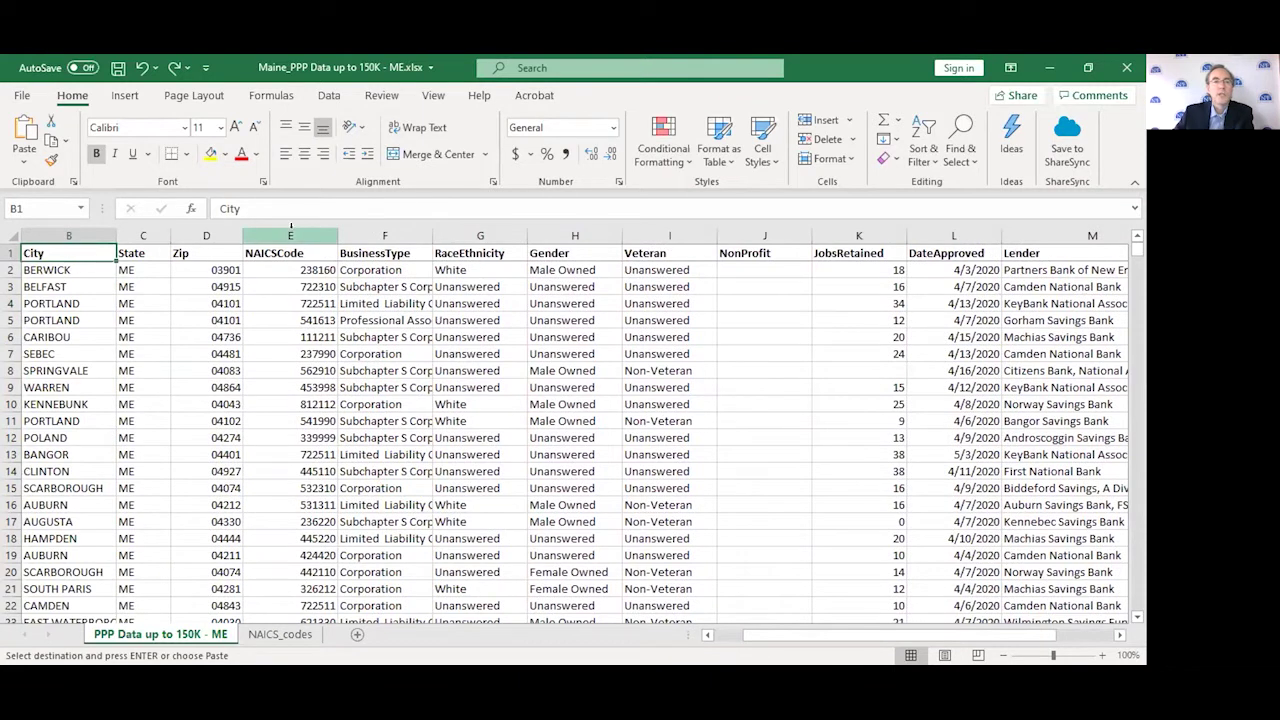
click(291, 235)
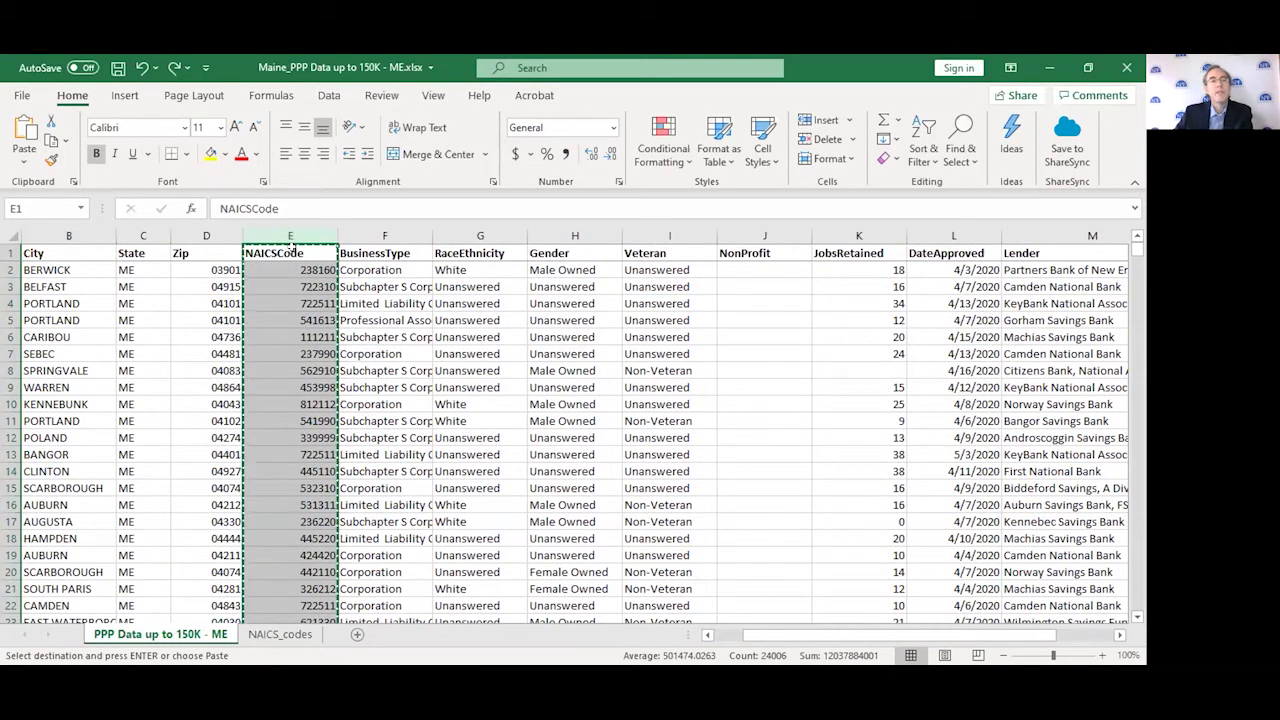
key(Right)
key(Right)
key(Right)
key(Right)
key(Right)
key(Right)
key(Right)
key(Right)
key(Right)
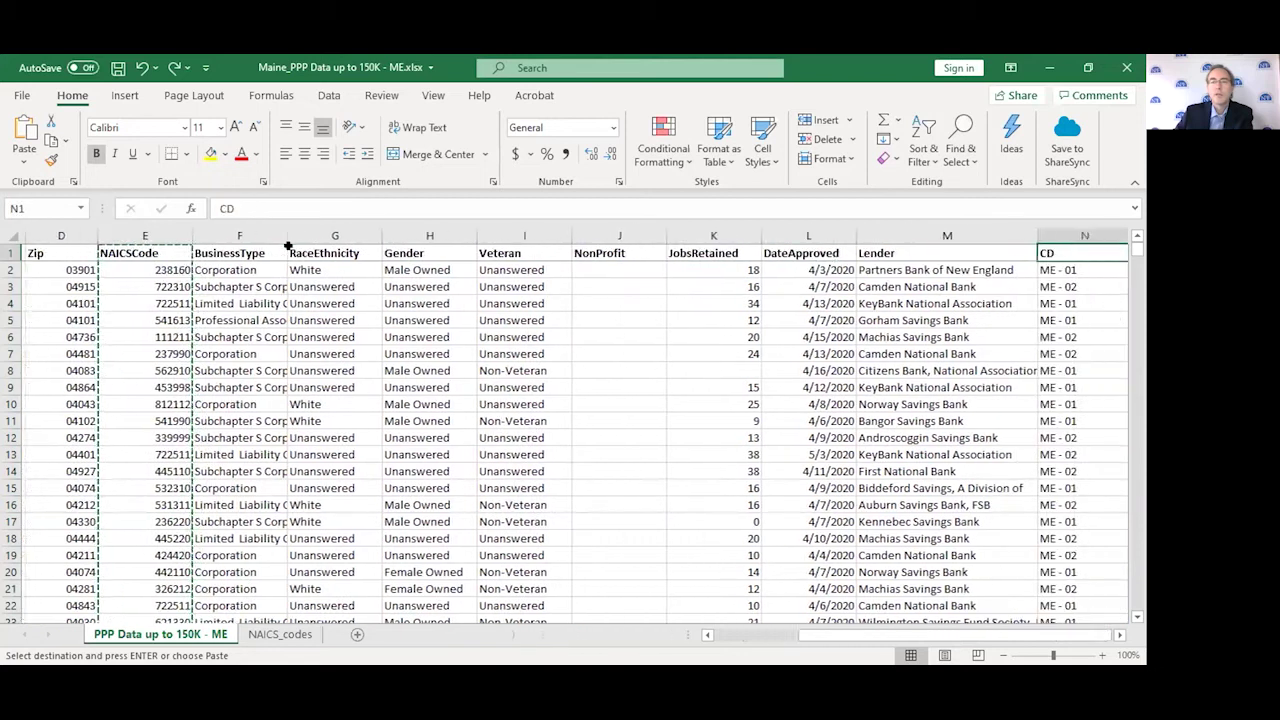
key(Right)
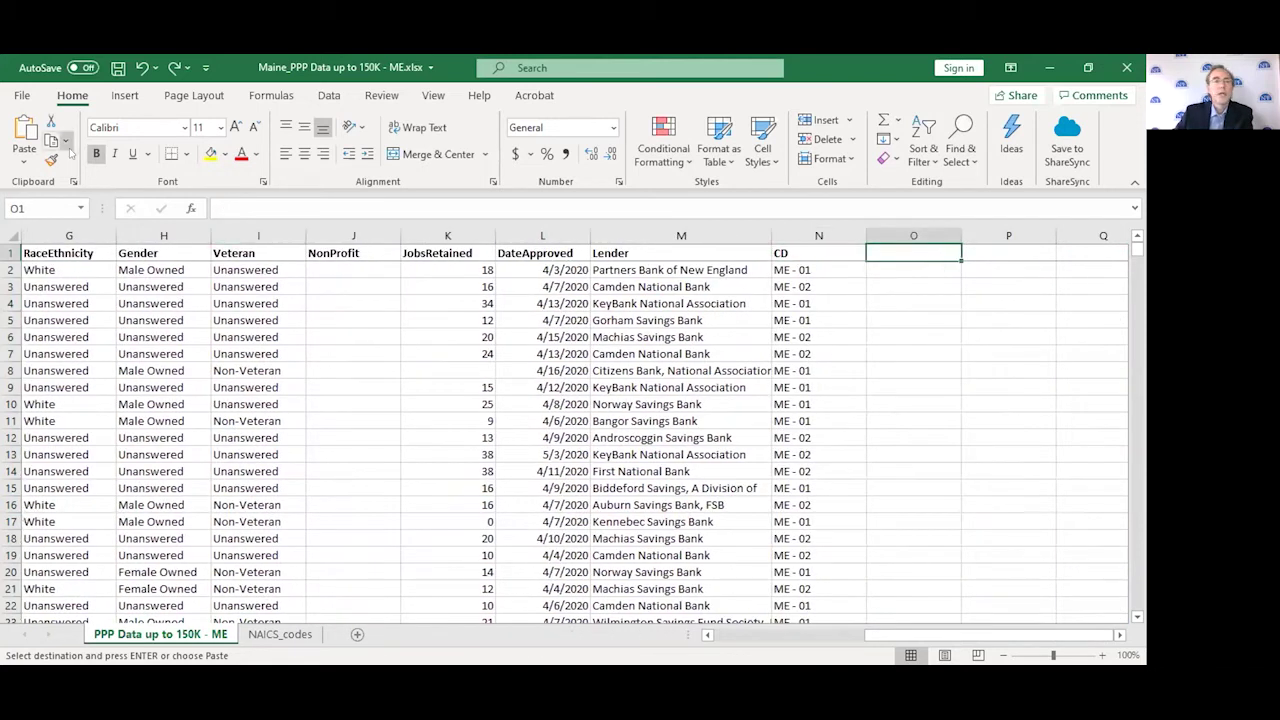
click(24, 130)
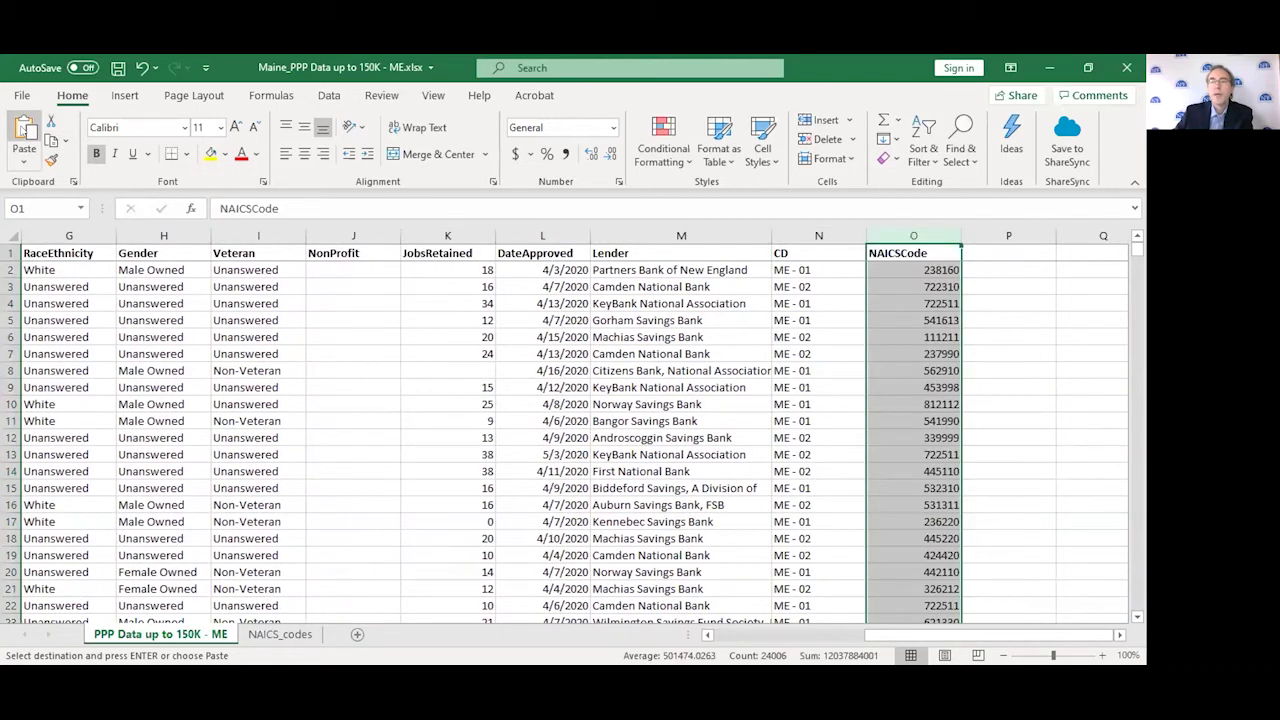
Rename the header of the copied column in O1 to NAICSCode_2
click(886, 252)
key(F2)
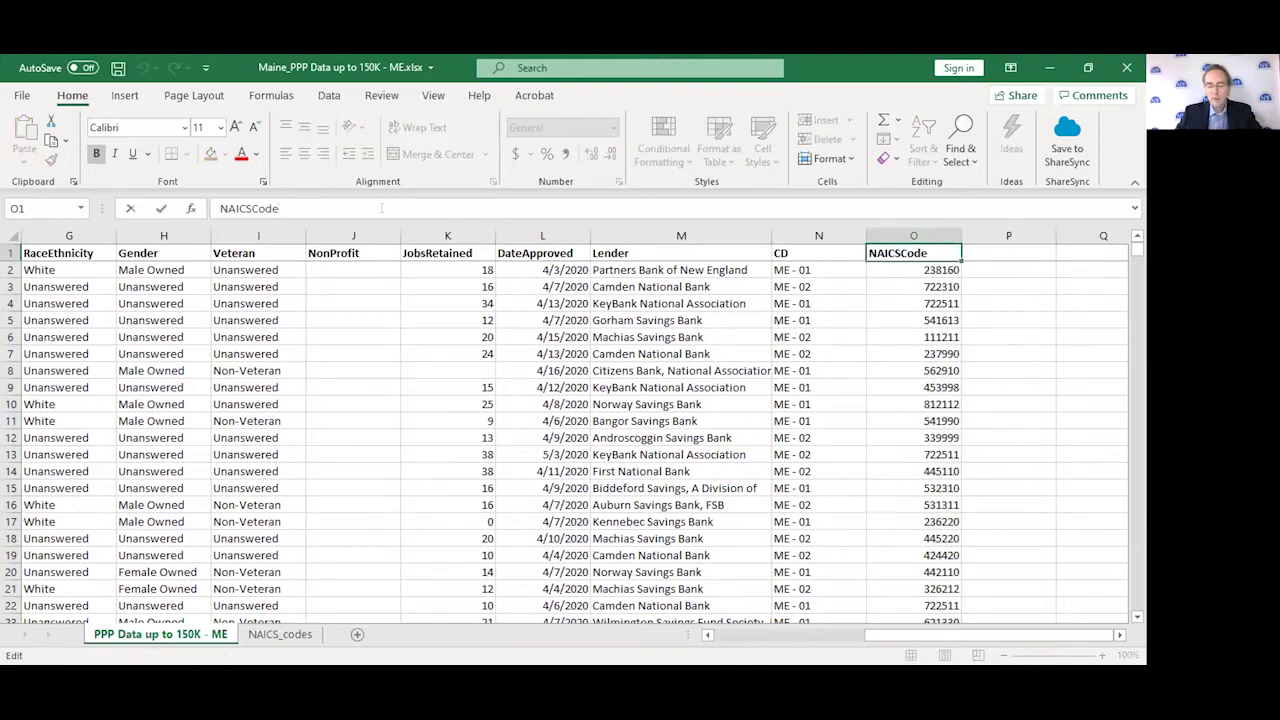
text(_2)
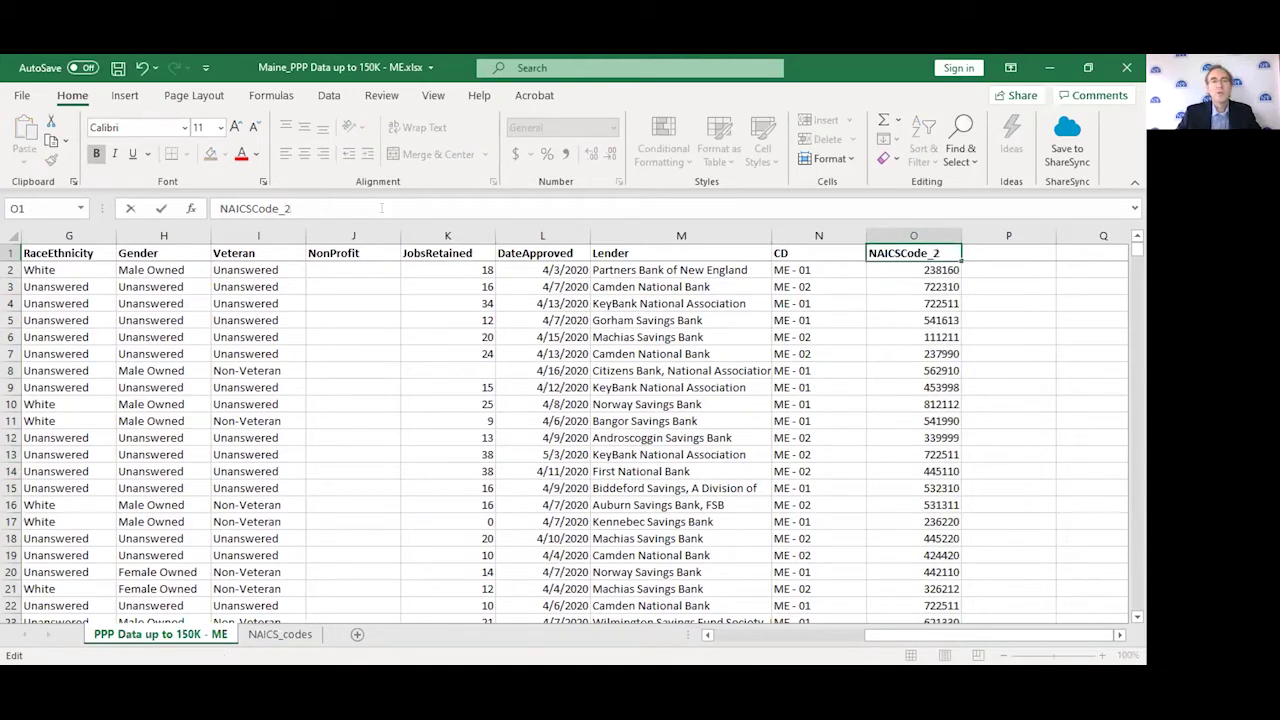
key(ctrl+Return)
Review the existing data columns and the copied codes in column O, ending at the empty cell P2
key(Left)
key(Left)
key(Left)
key(Left)
key(Left)
key(Left)
key(Left)
key(Left)
key(Left)
key(Left)
key(Left)
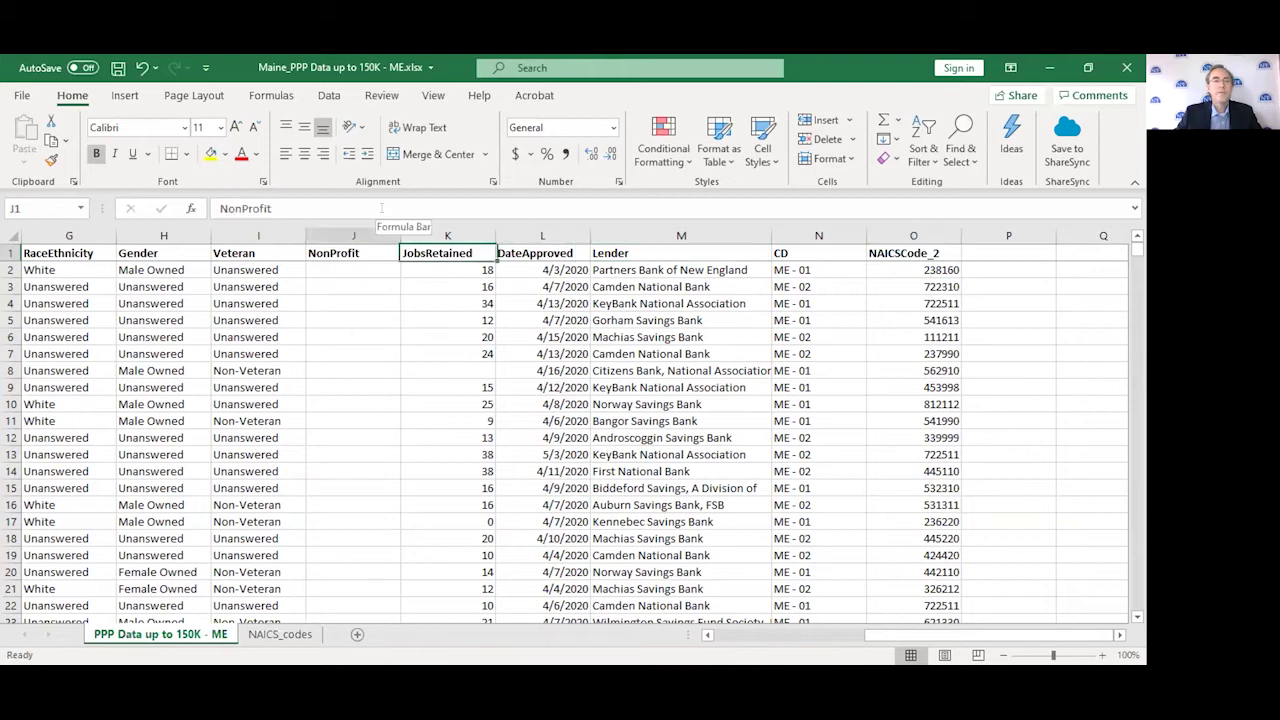
key(Right)
key(Right)
key(Right)
key(Right)
key(Right)
key(Right)
key(Right)
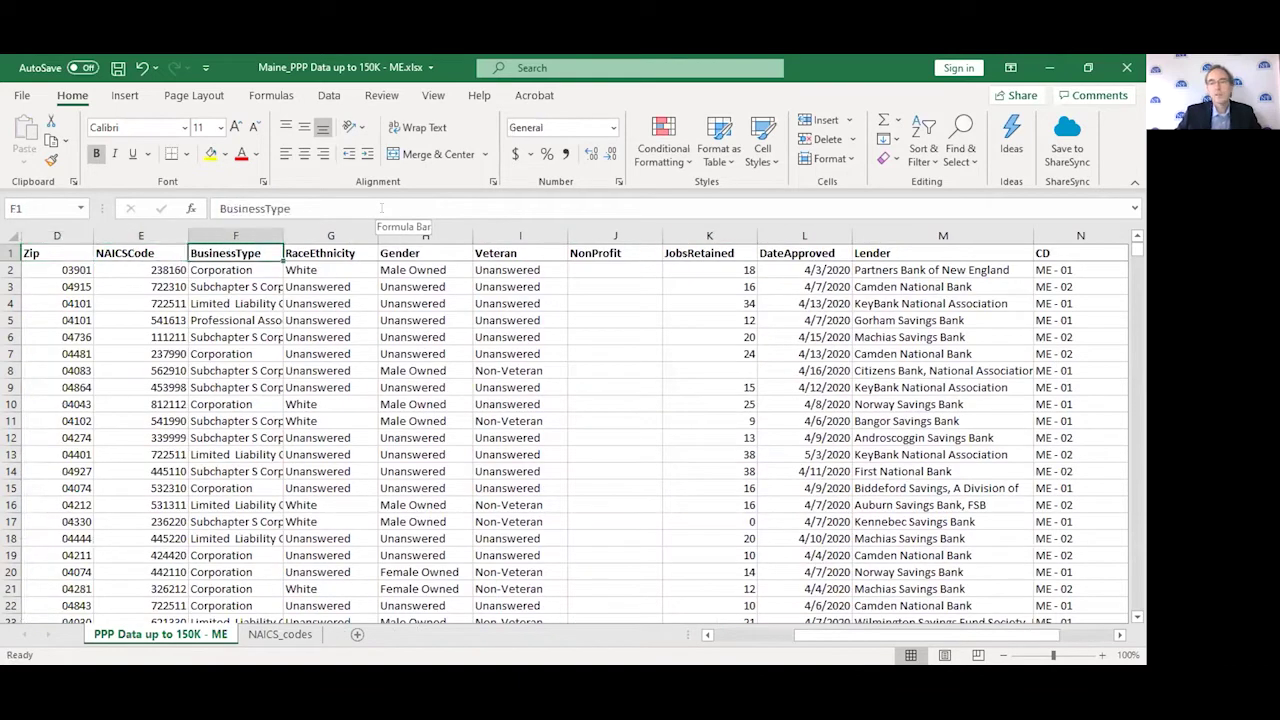
key(Right)
key(Right)
key(Right)
key(Right)
key(Right)
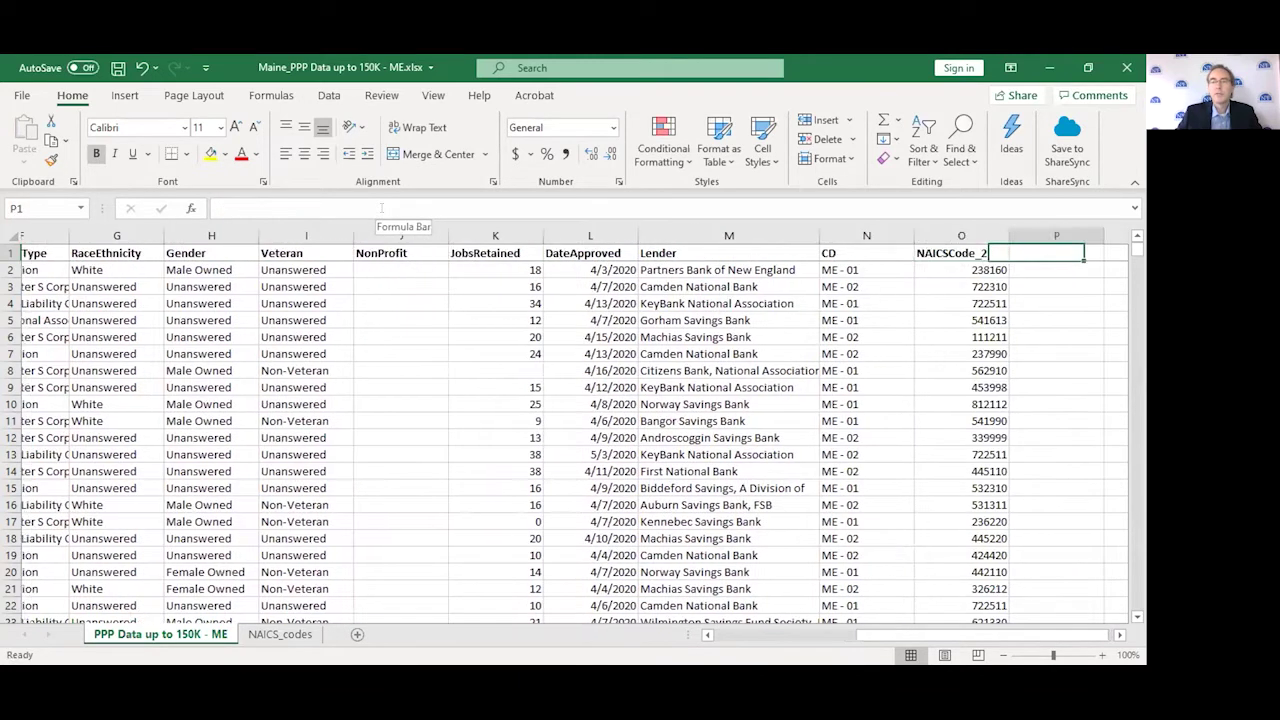
key(Left)
key(Down)
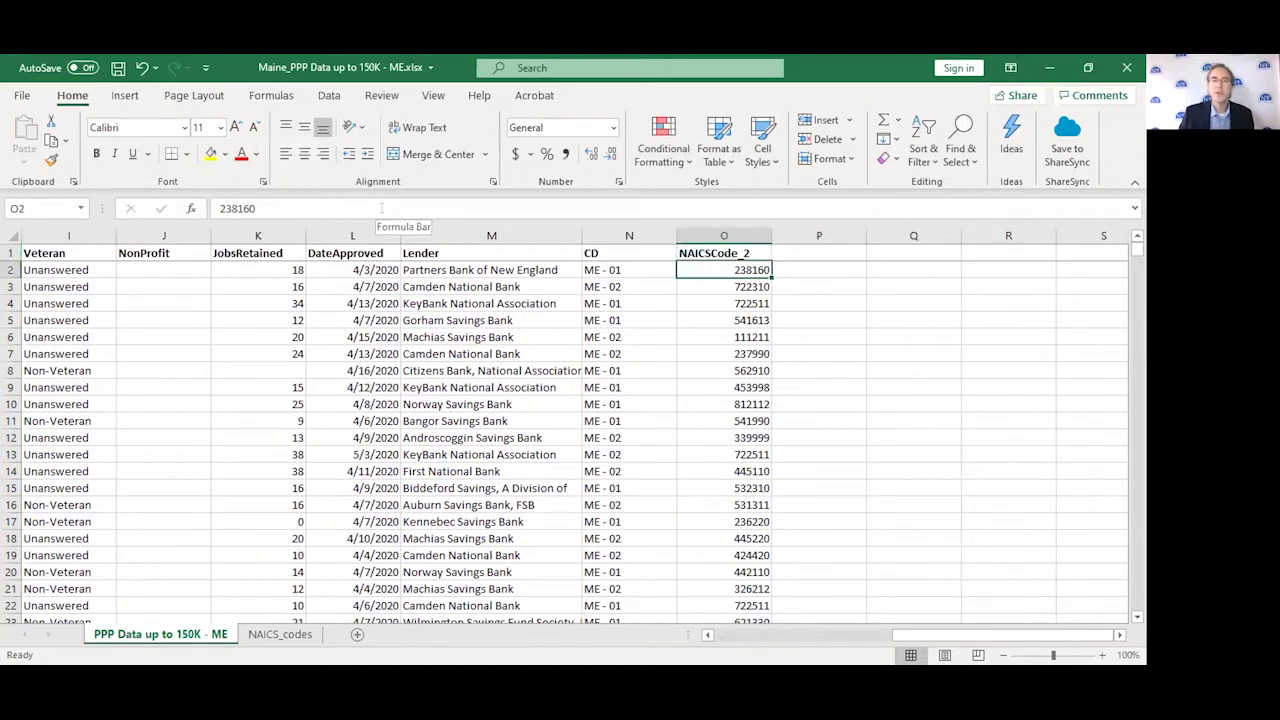
key(Right)
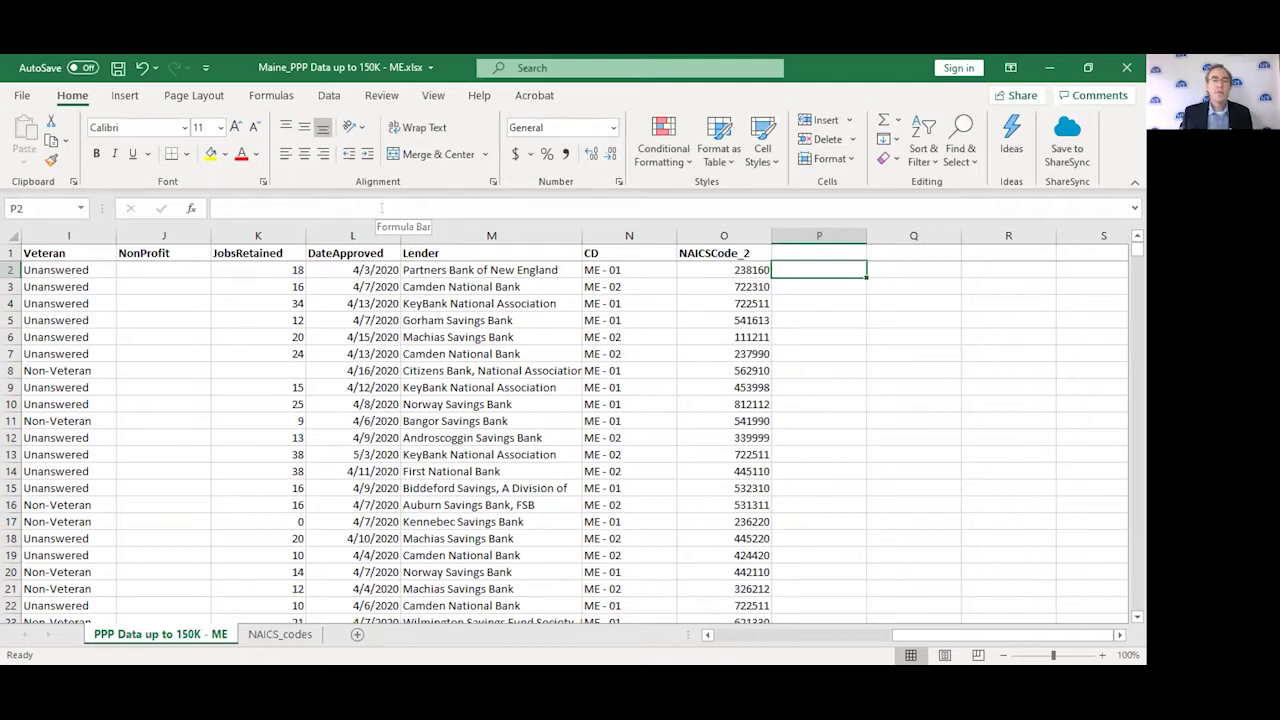
Compare the codes in the NAICSCode_2 column with the codes and titles listed on the NAICS_codes sheet
click(285, 635)
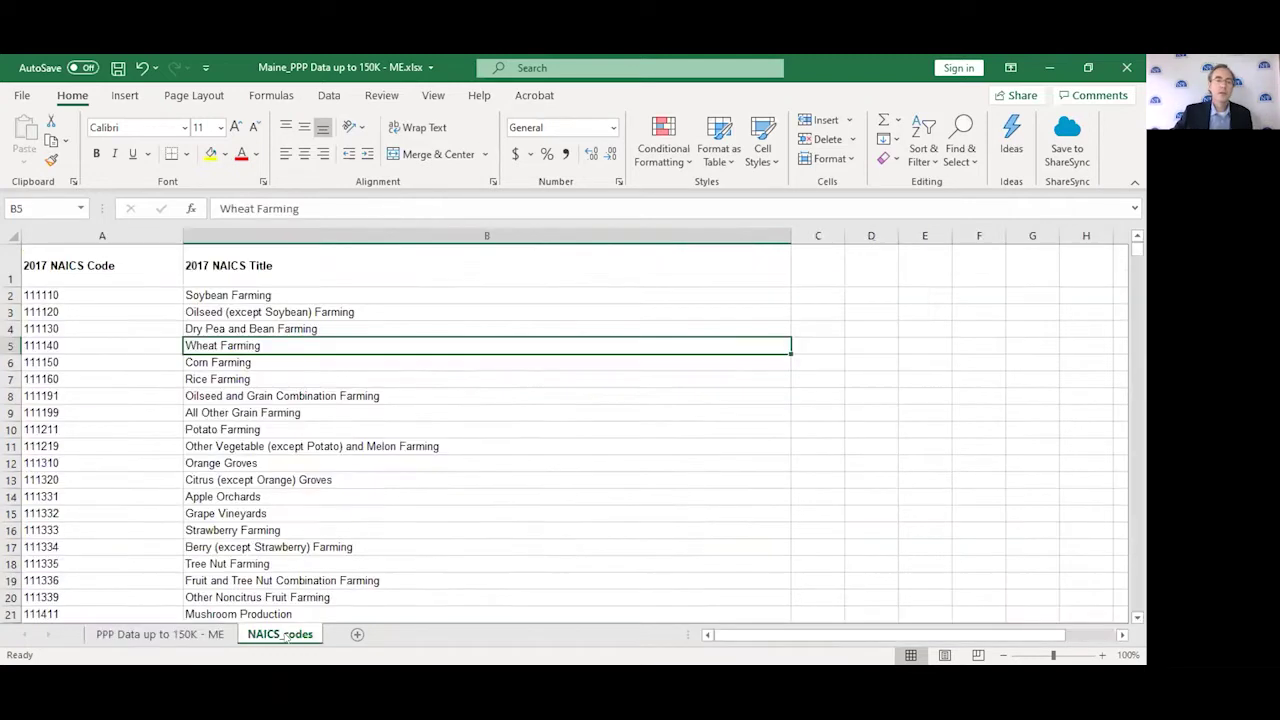
click(185, 635)
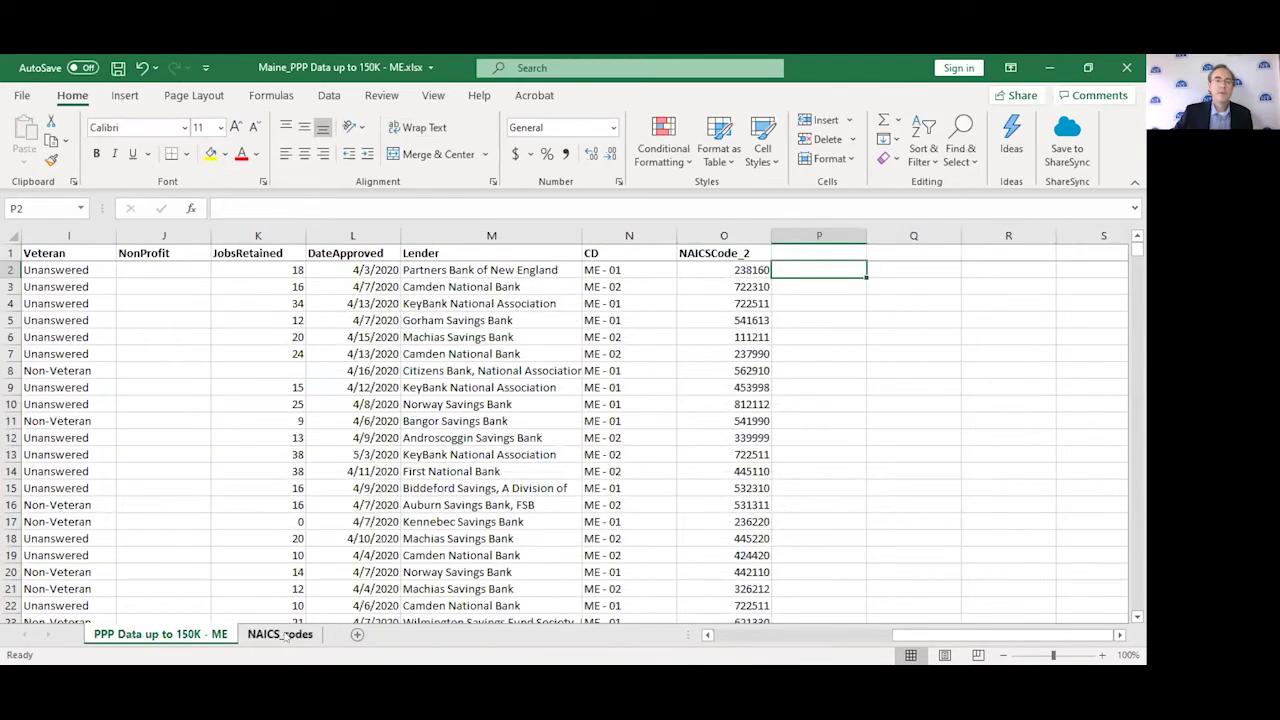
click(285, 635)
drag(215, 396, 215, 412)
click(196, 642)
drag(735, 319, 745, 400)
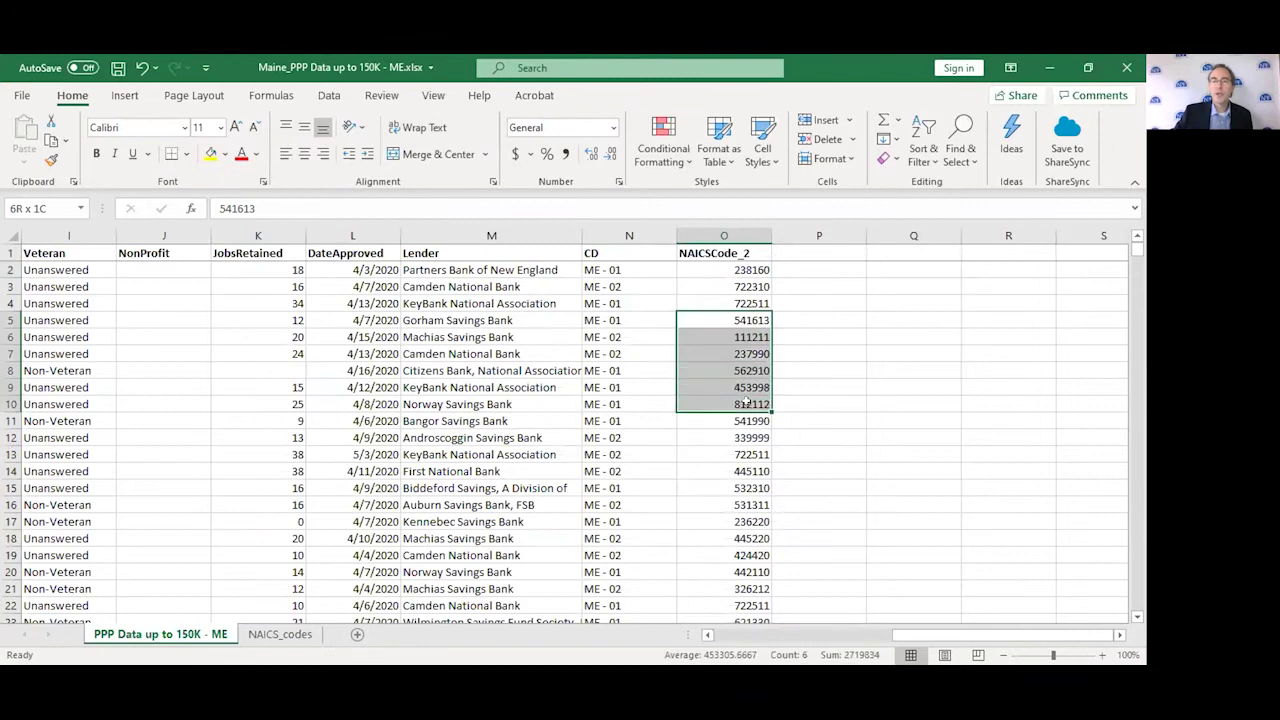
click(750, 342)
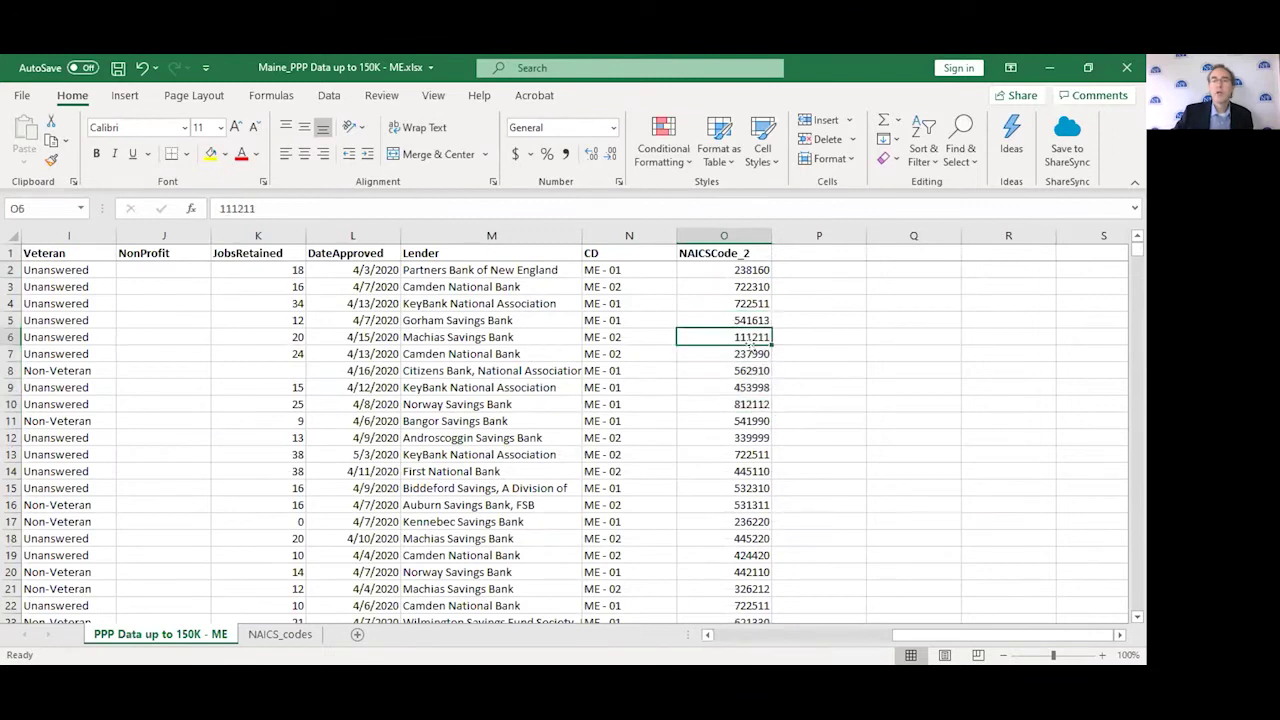
click(818, 270)
click(731, 276)
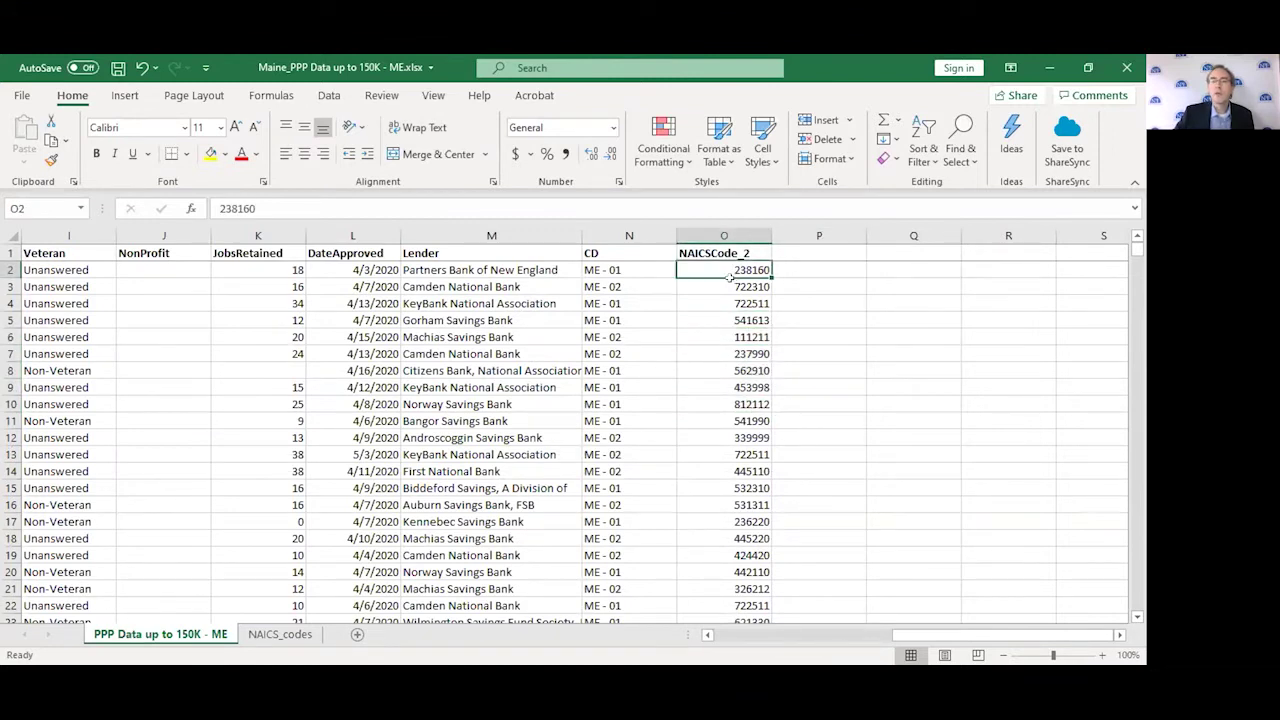
click(283, 634)
click(86, 366)
scroll(86, 386, down, 12)
scroll(78, 388, up, 9)
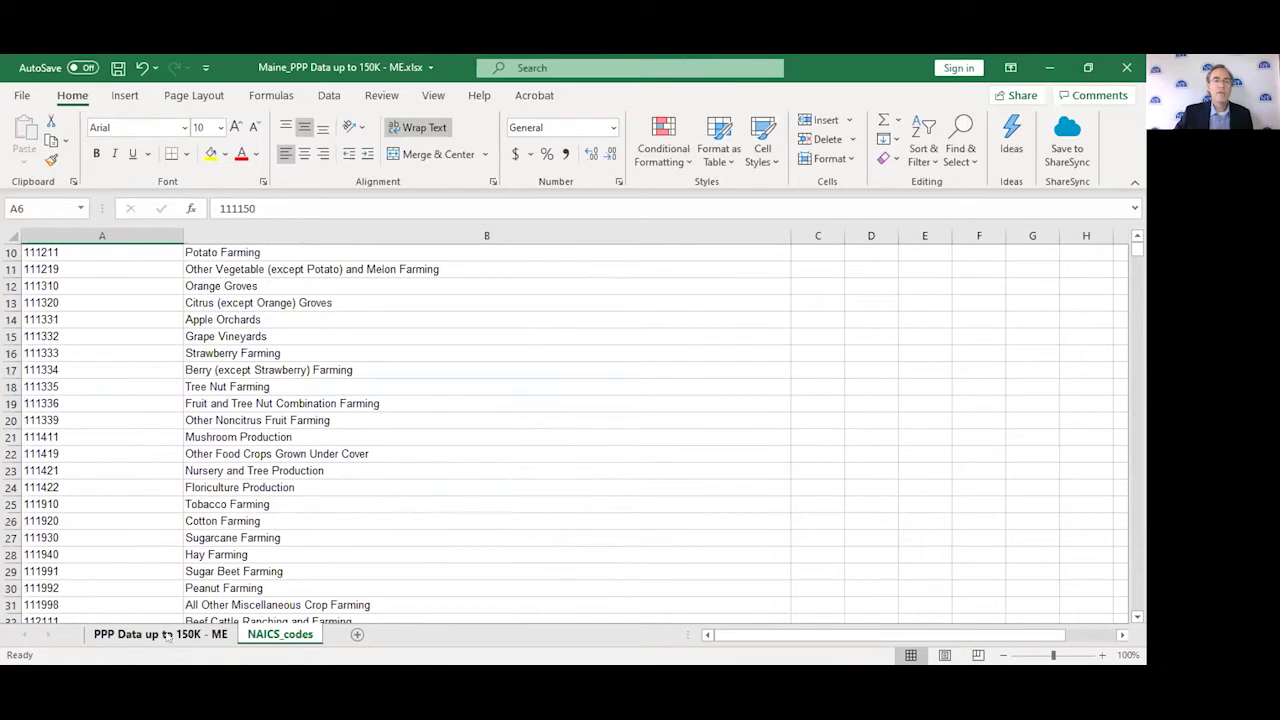
Start a VLOOKUP function in cell P2 of the "PPP Data up to 150K - ME" sheet, searching for the function by name
click(166, 636)
click(817, 266)
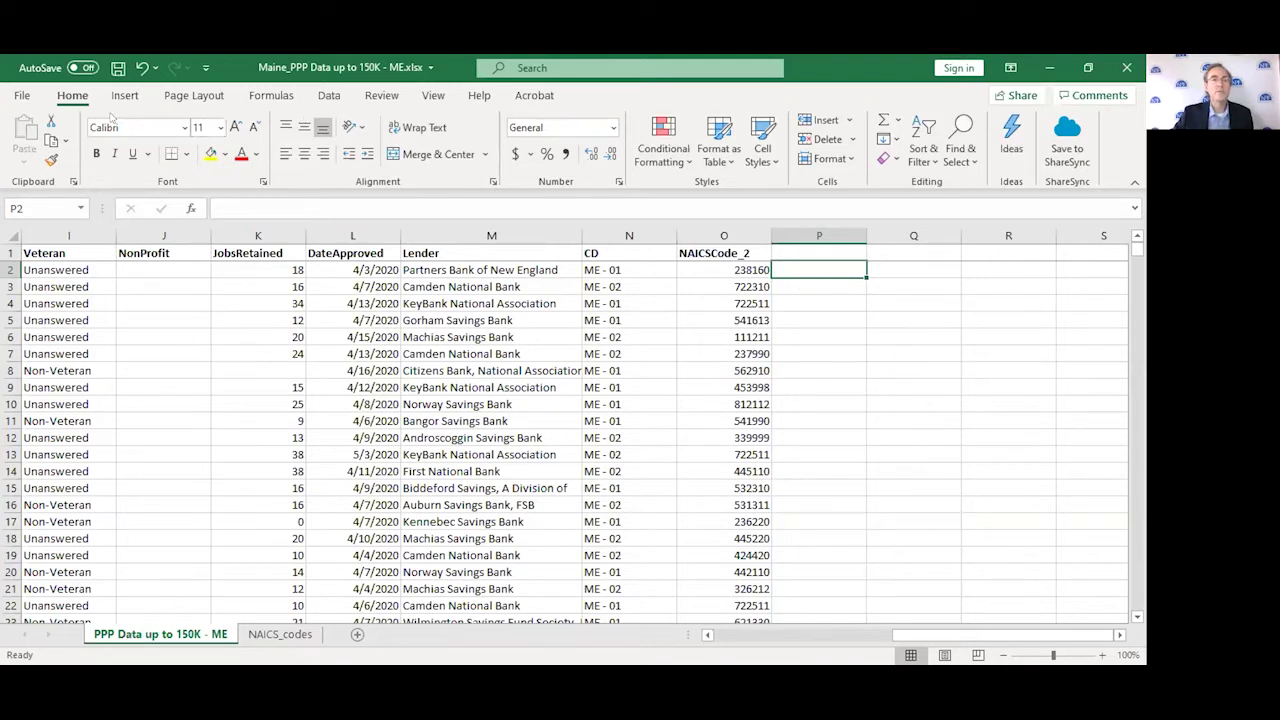
click(271, 95)
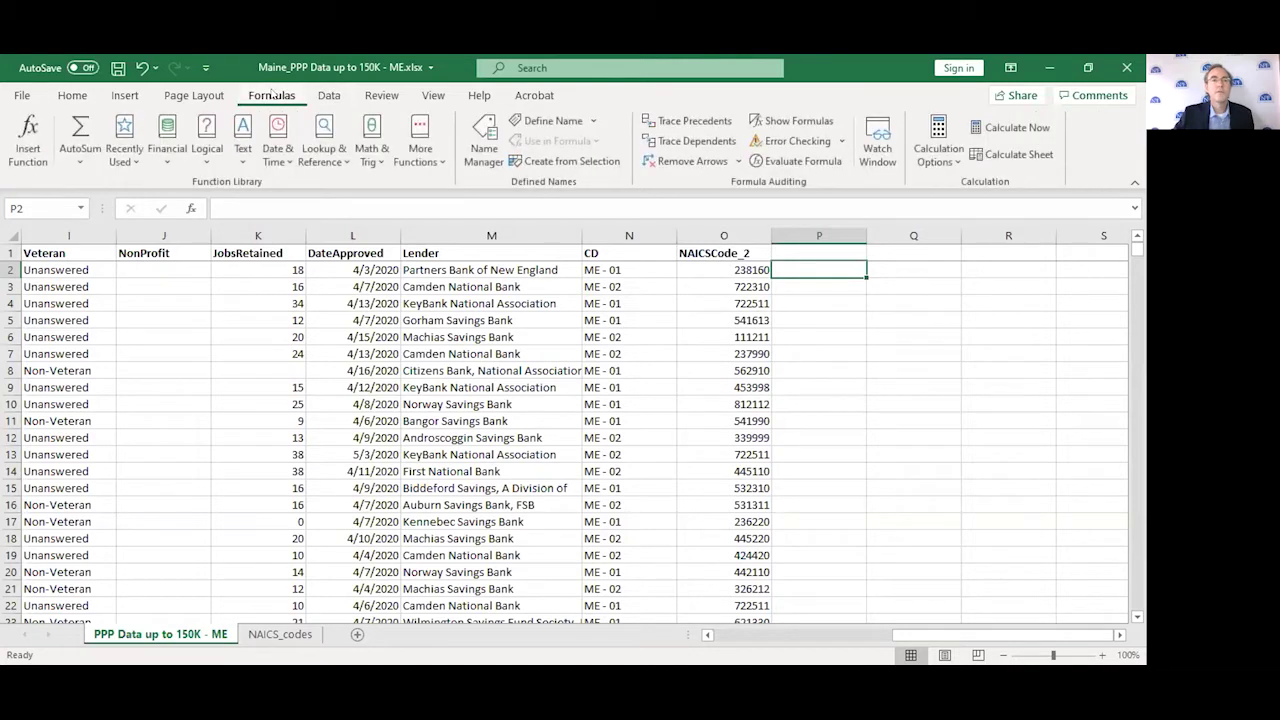
click(30, 138)
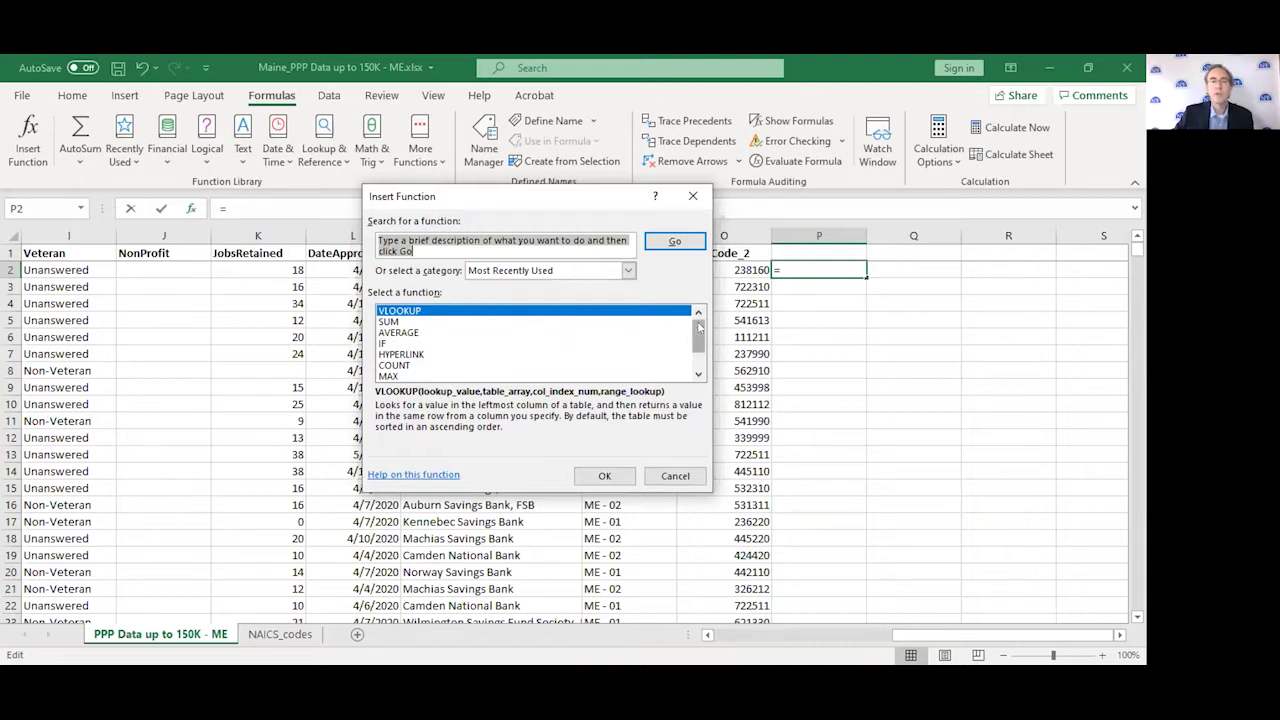
scroll(701, 329, down, 1)
scroll(701, 329, up, 1)
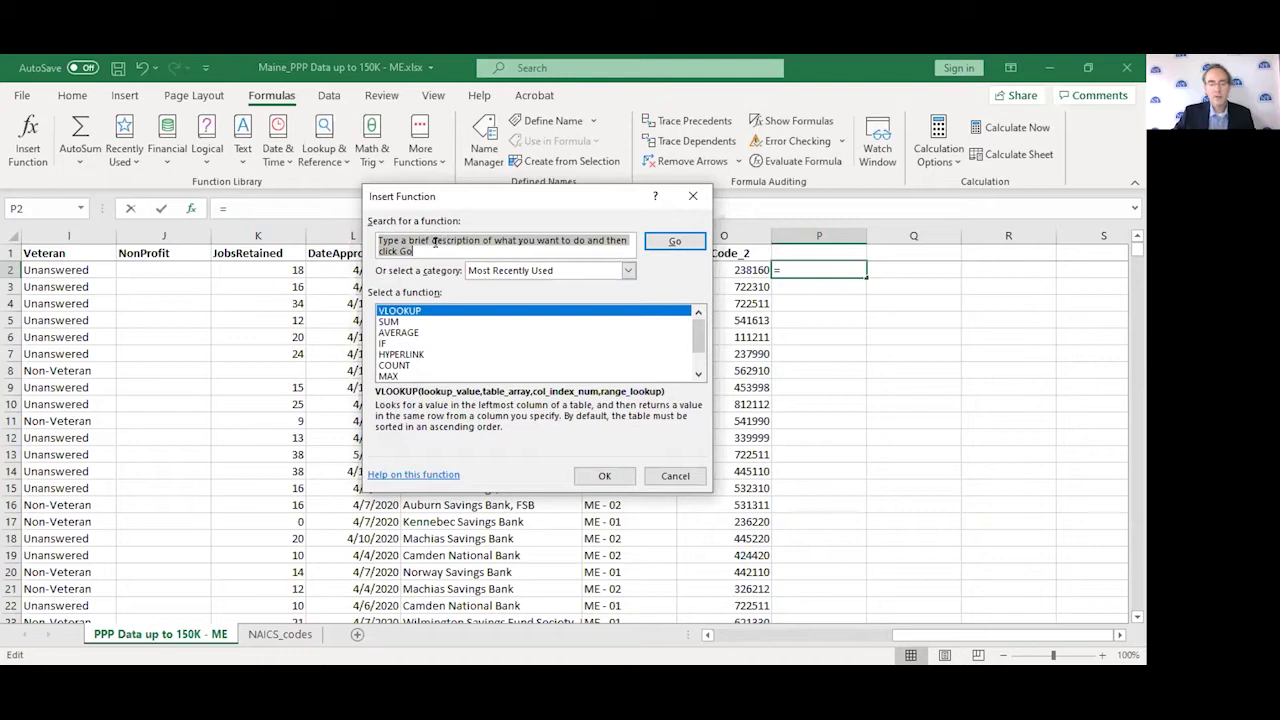
text(vlookup)
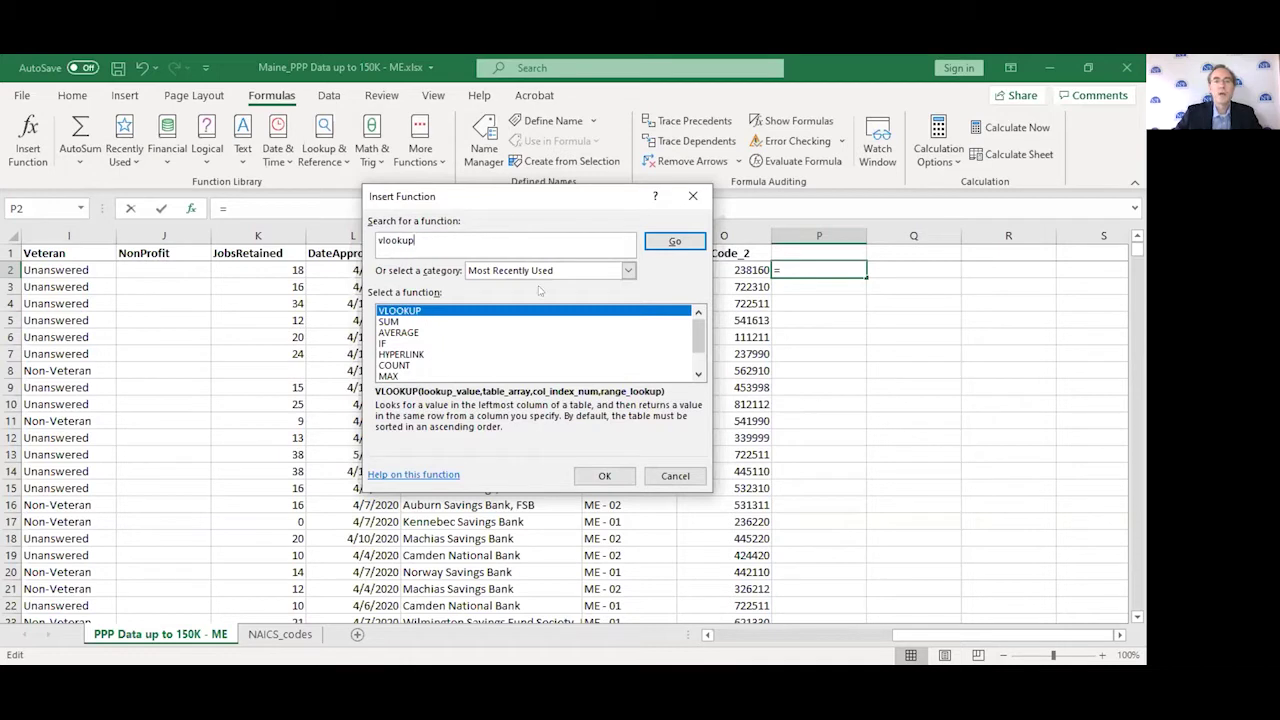
click(661, 240)
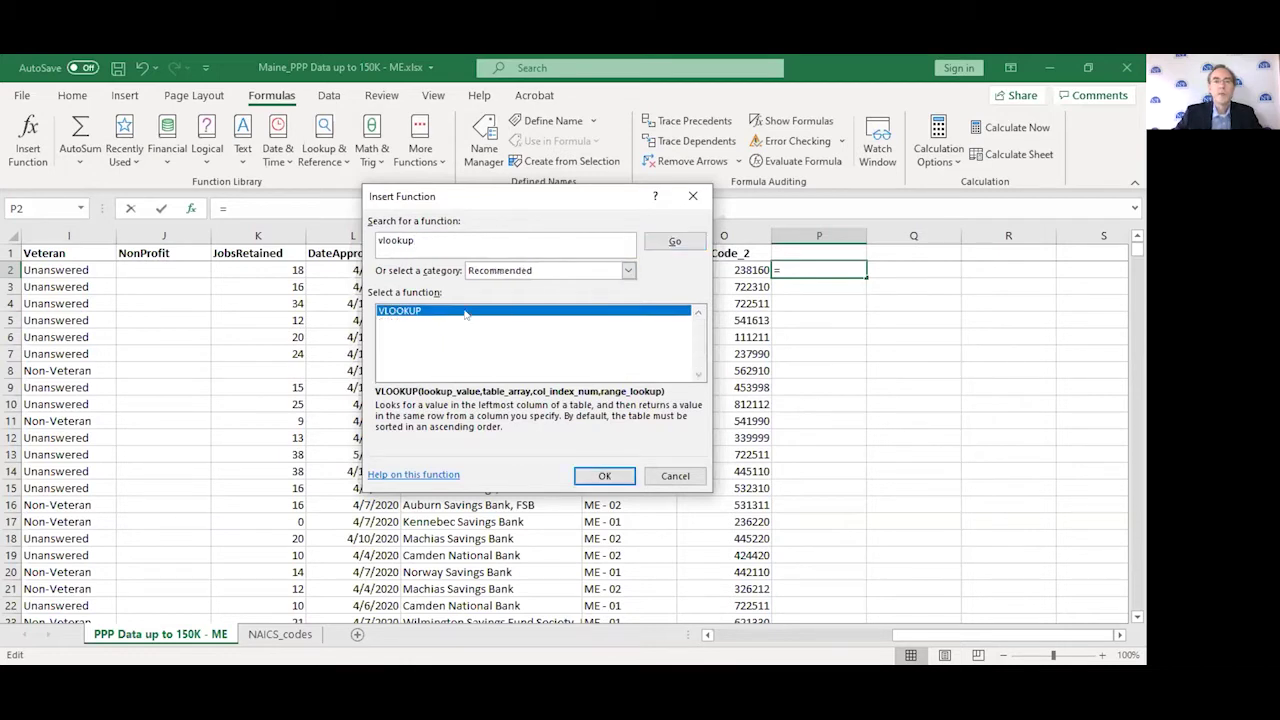
double_click(464, 310)
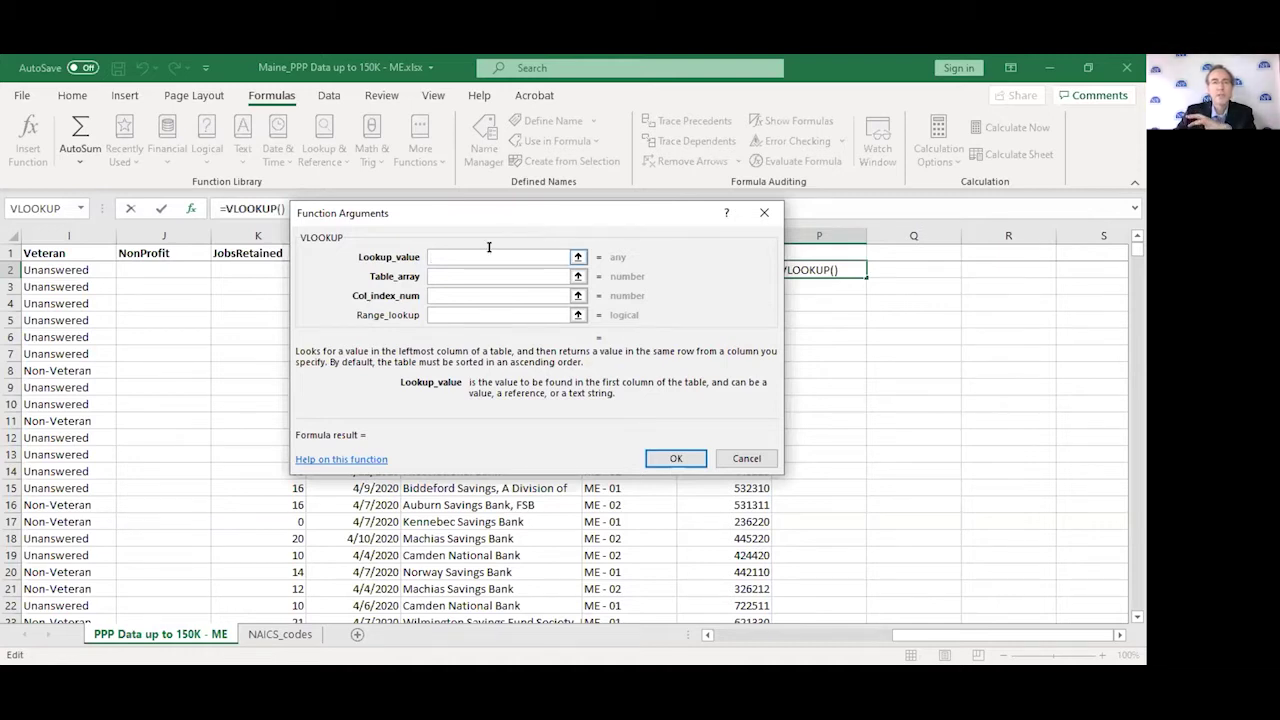
Set the VLOOKUP lookup value to O2 and the table array to columns A:B of the NAICS_codes sheet
drag(488, 212, 503, 321)
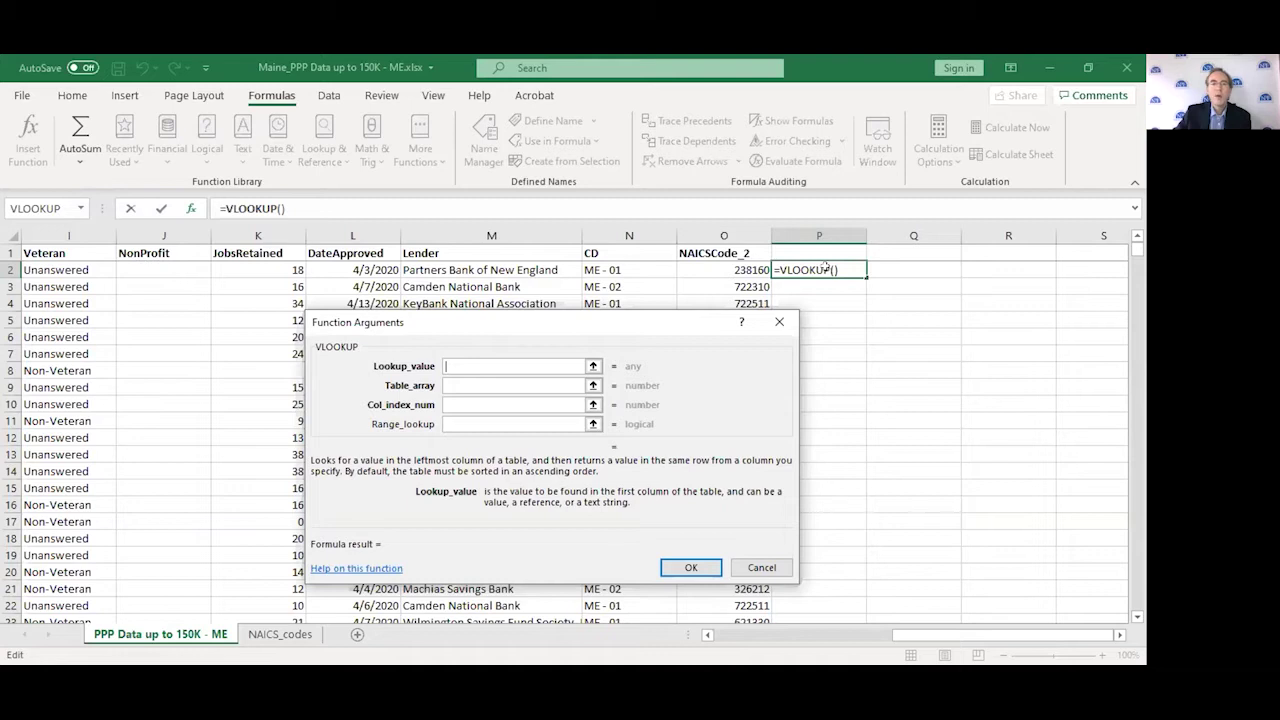
click(722, 264)
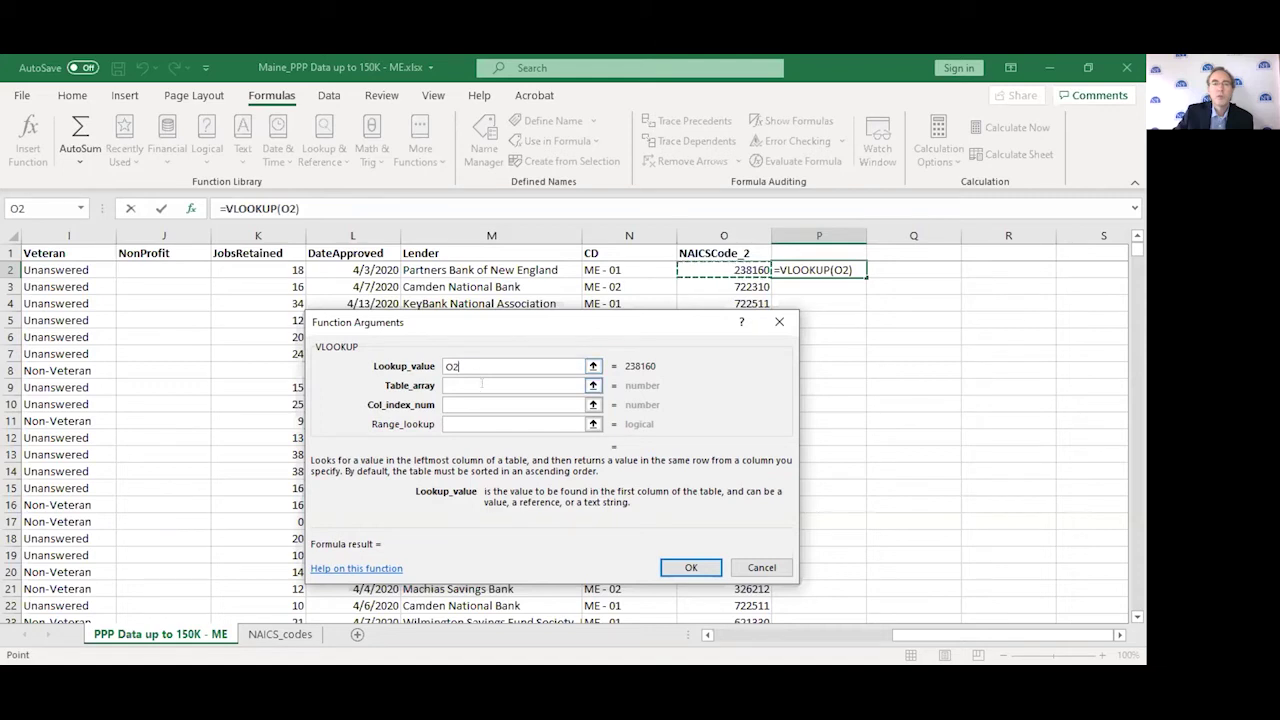
click(481, 384)
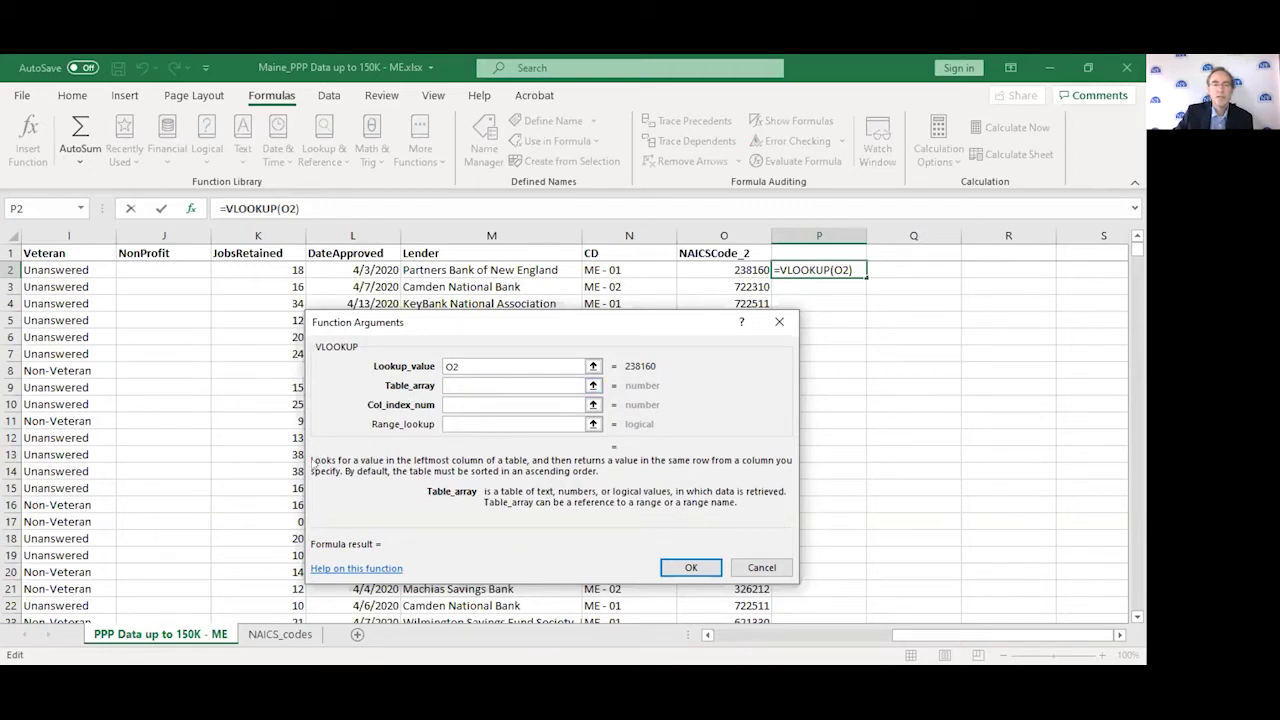
drag(313, 465, 329, 463)
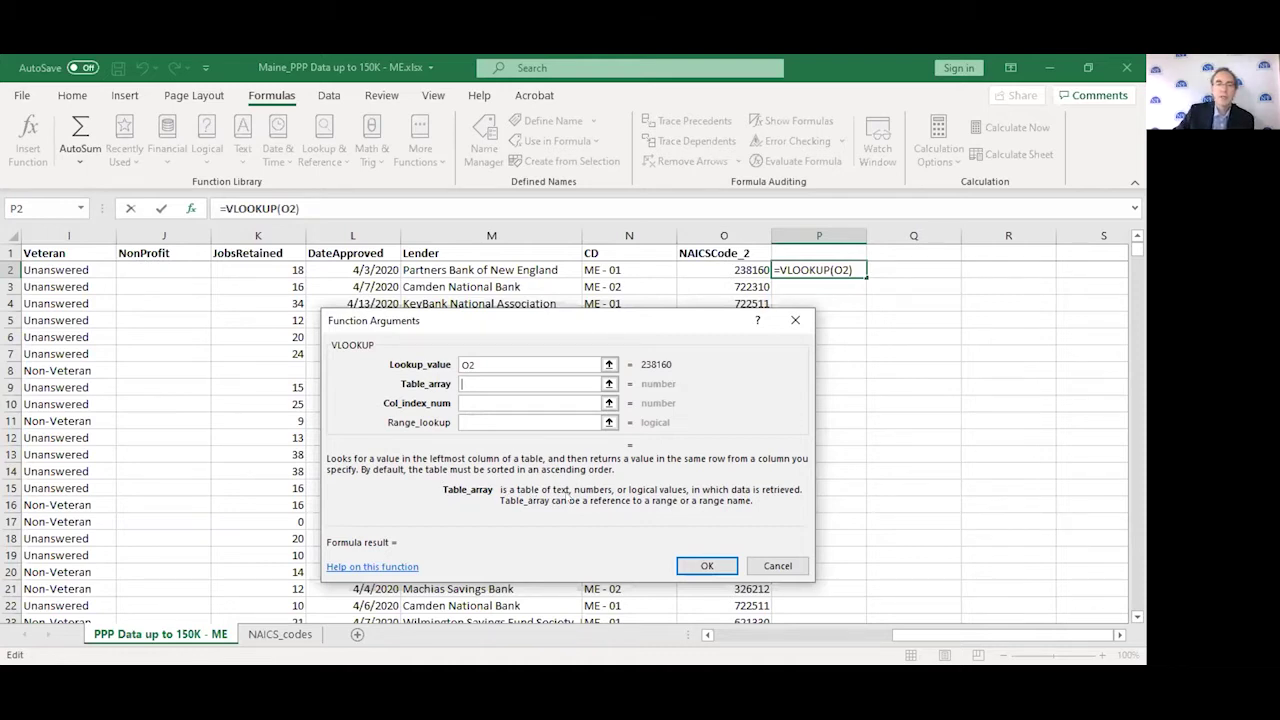
click(282, 635)
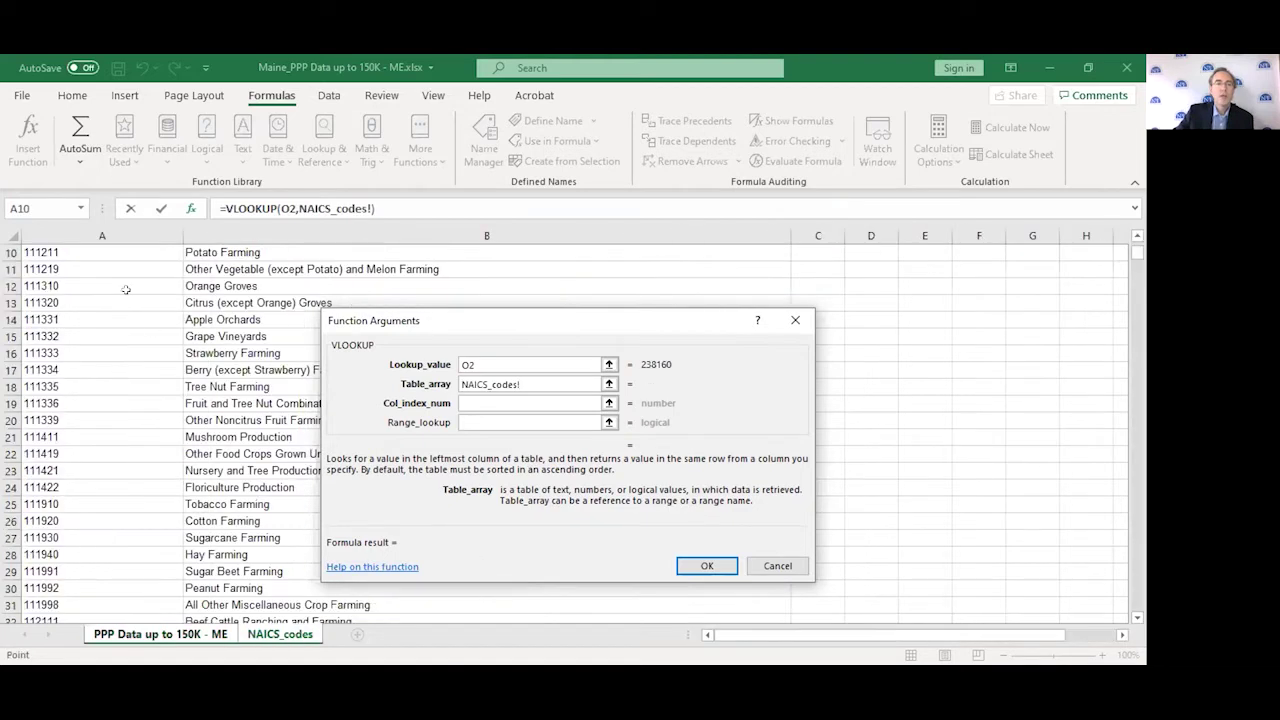
scroll(114, 357, up, 3)
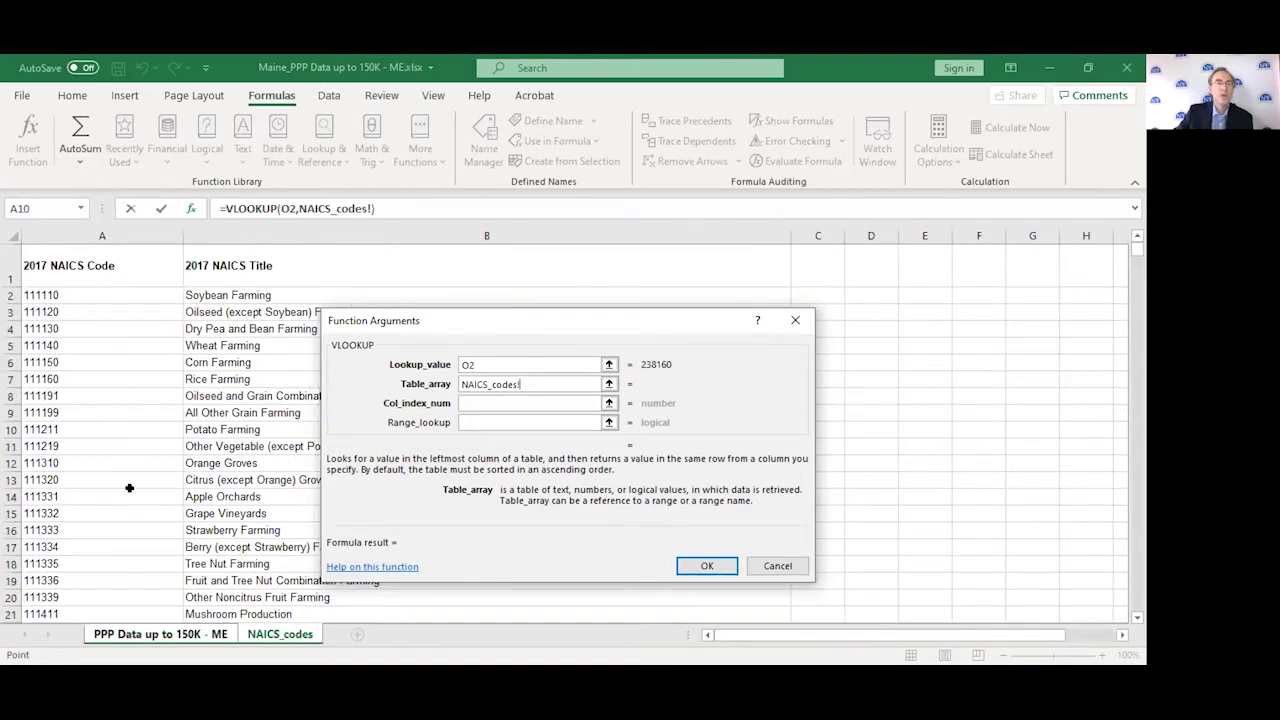
key(BackSpace)
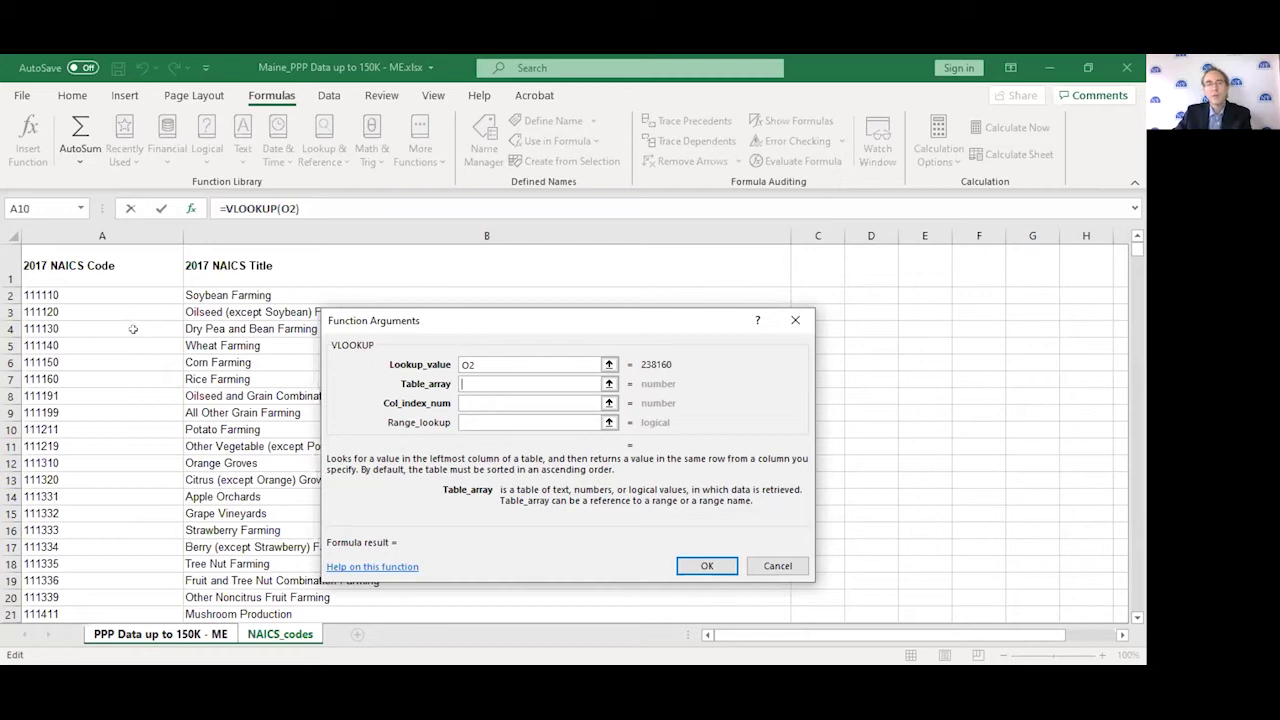
click(103, 234)
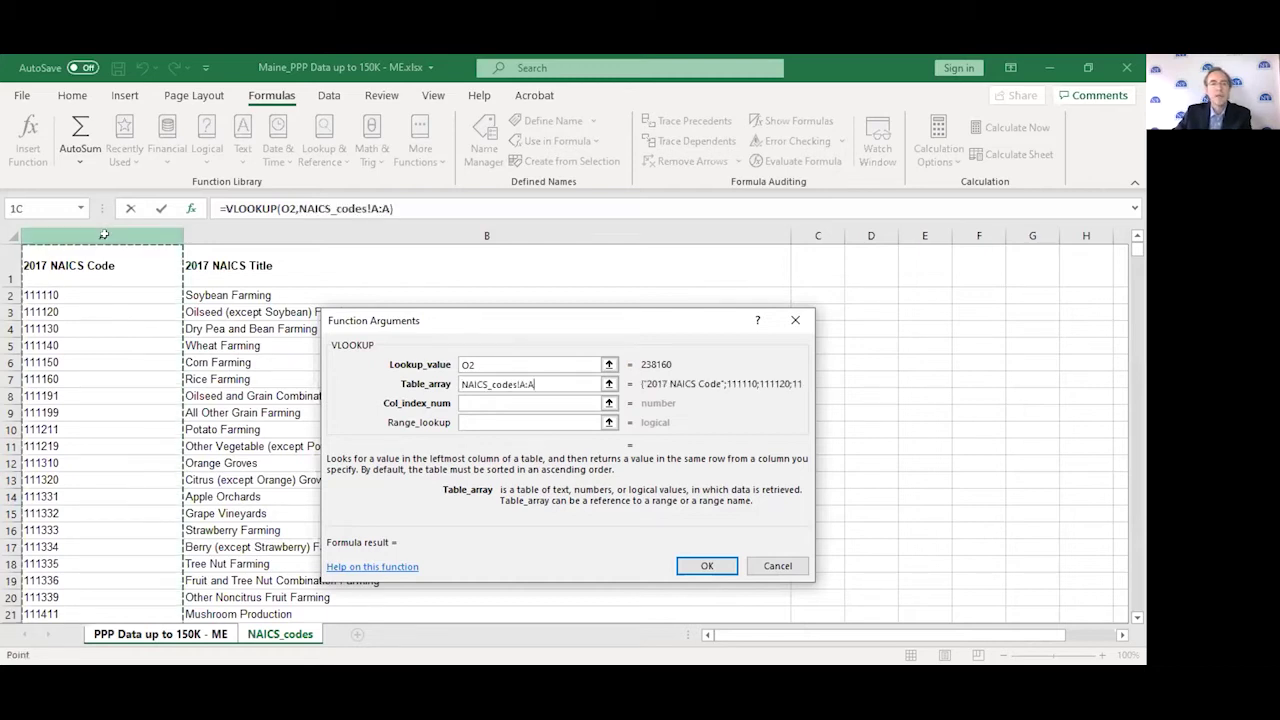
drag(103, 234, 276, 234)
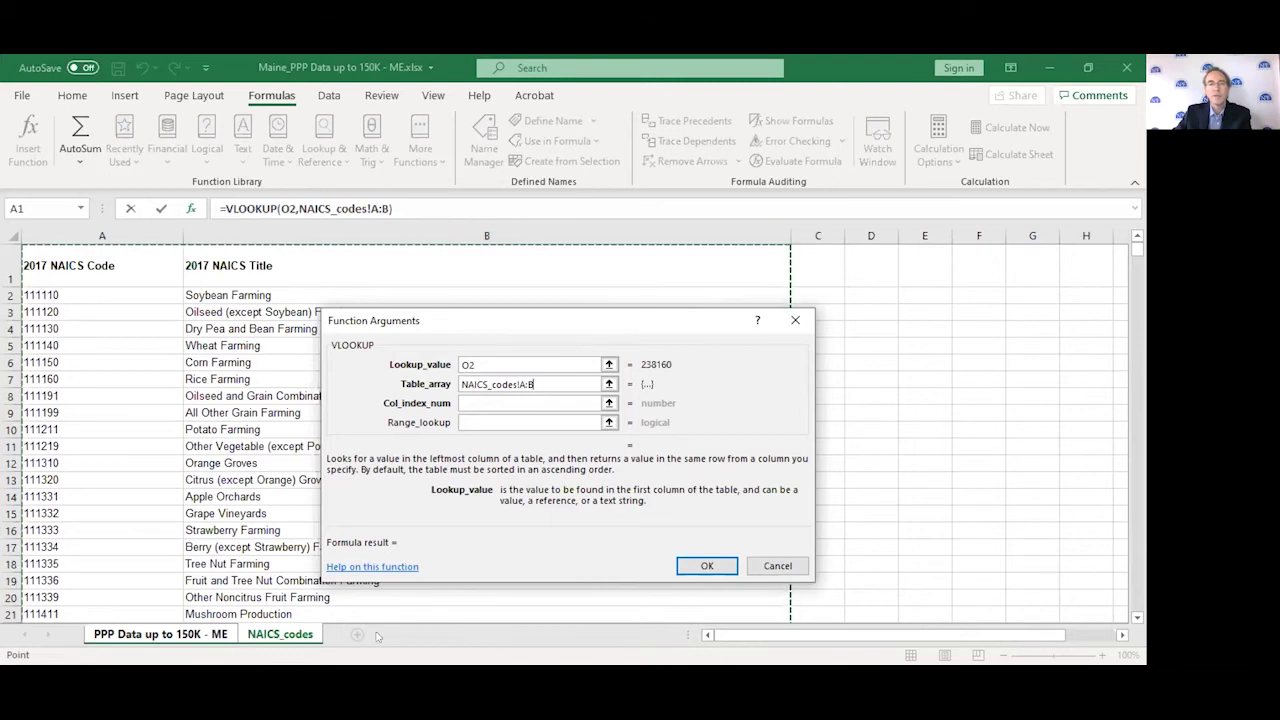
click(463, 386)
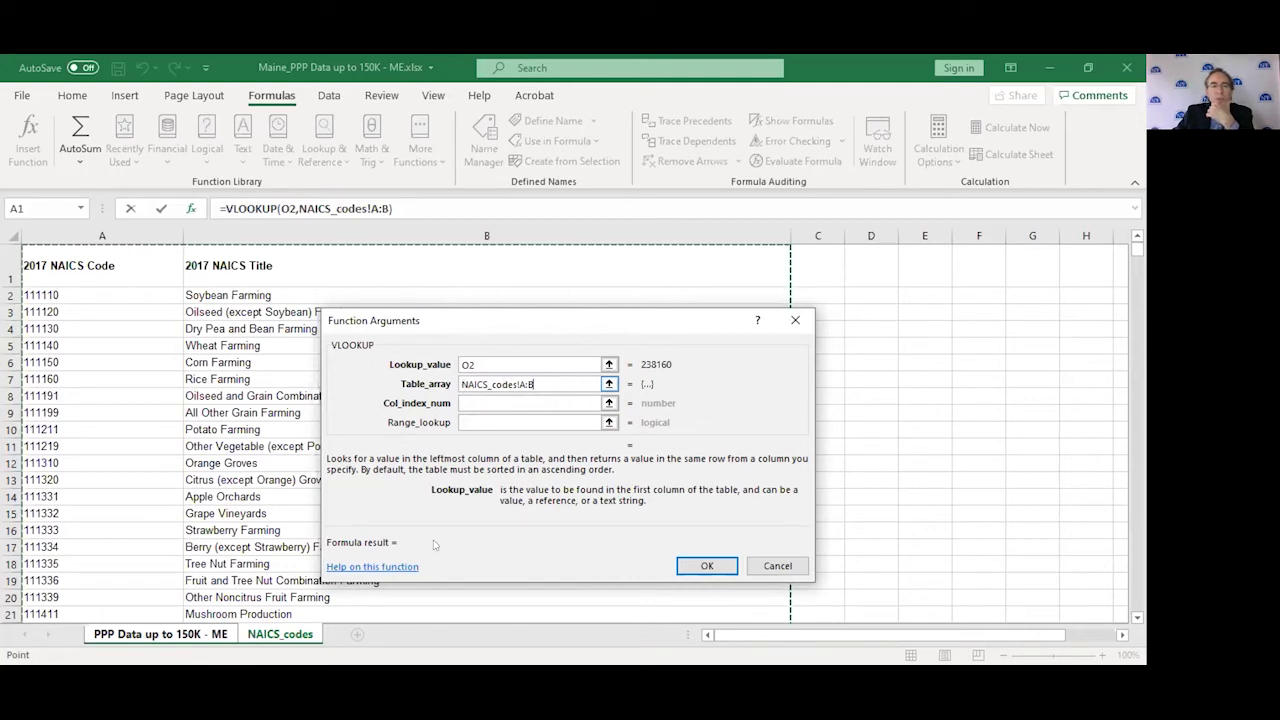
click(545, 384)
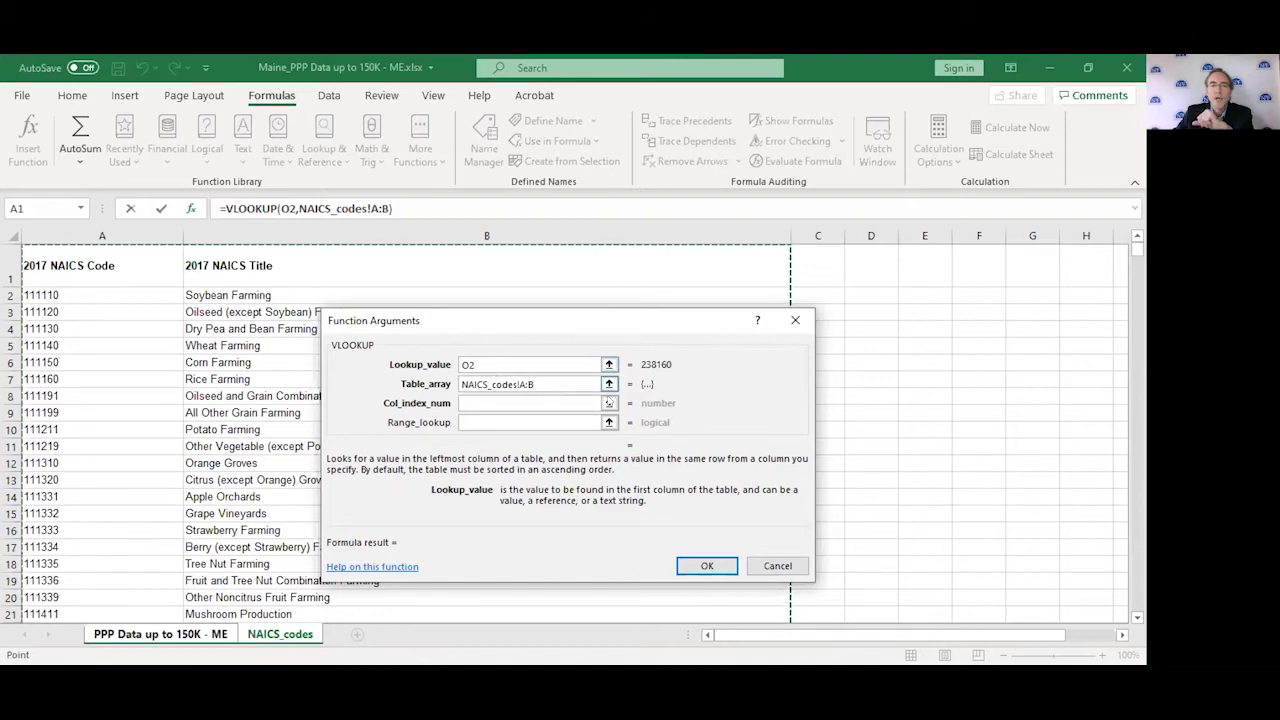
Set the VLOOKUP column index number to 2 so that it returns the NAICS title
click(517, 400)
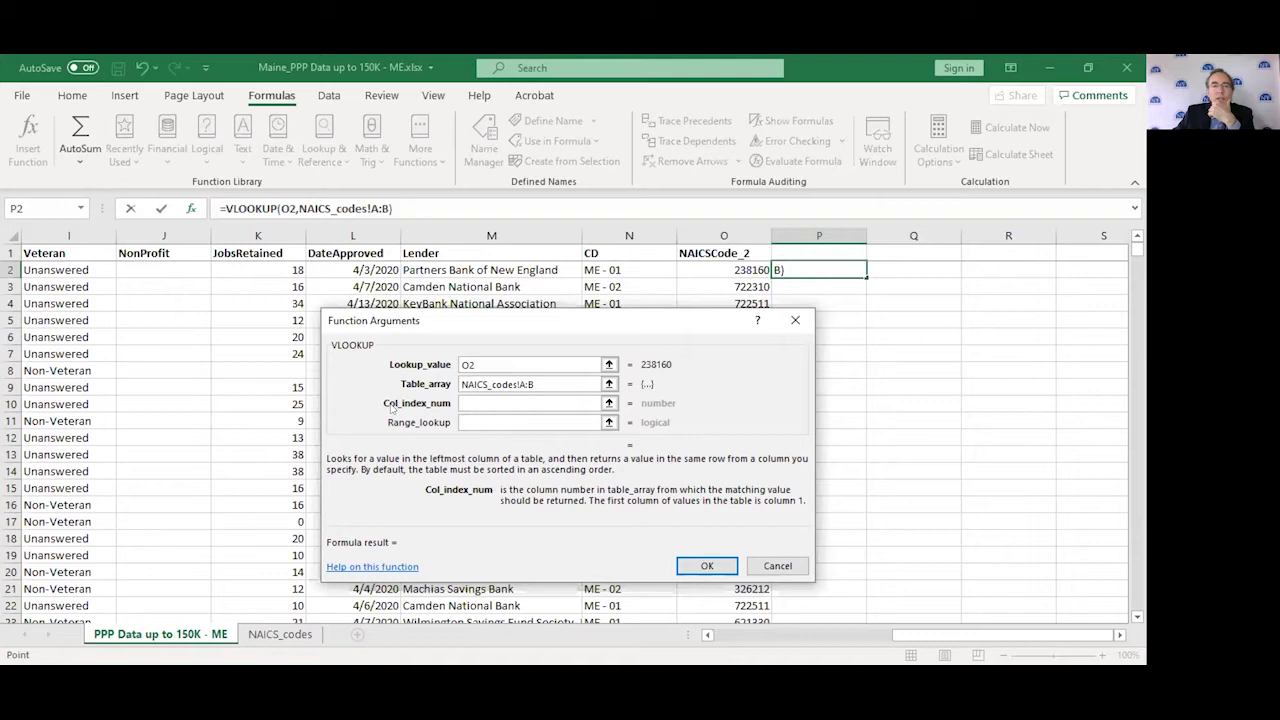
click(298, 628)
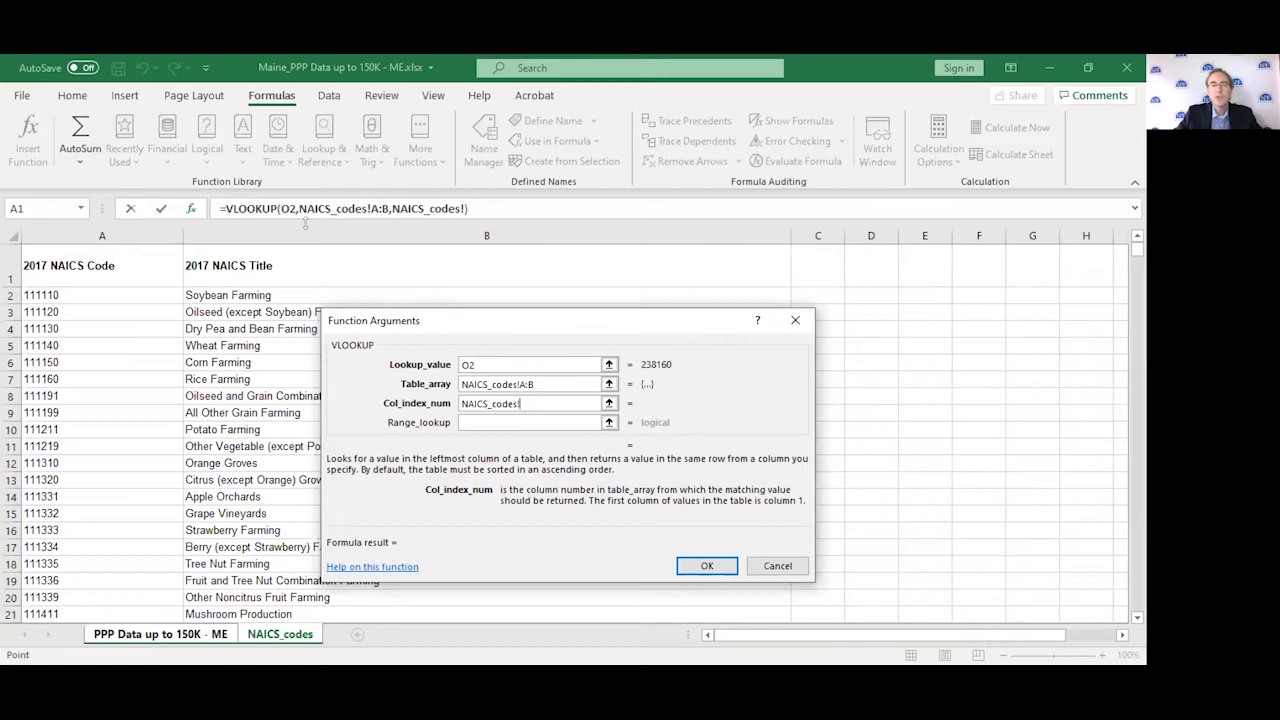
key(BackSpace)
key(BackSpace)
key(BackSpace)
key(BackSpace)
key(BackSpace)
key(BackSpace)
key(BackSpace)
key(BackSpace)
key(BackSpace)
key(BackSpace)
key(BackSpace)
key(BackSpace)
text(2)
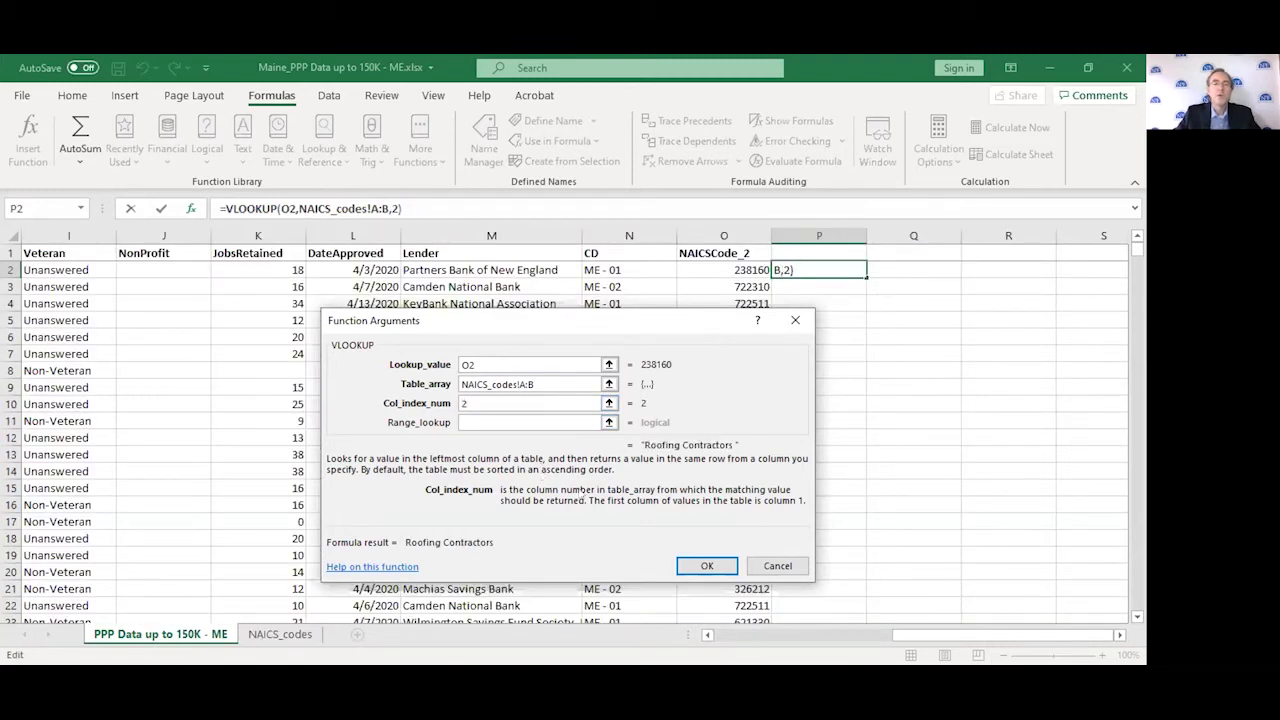
Complete the VLOOKUP with range lookup FALSE for an exact match and widen column P
click(505, 419)
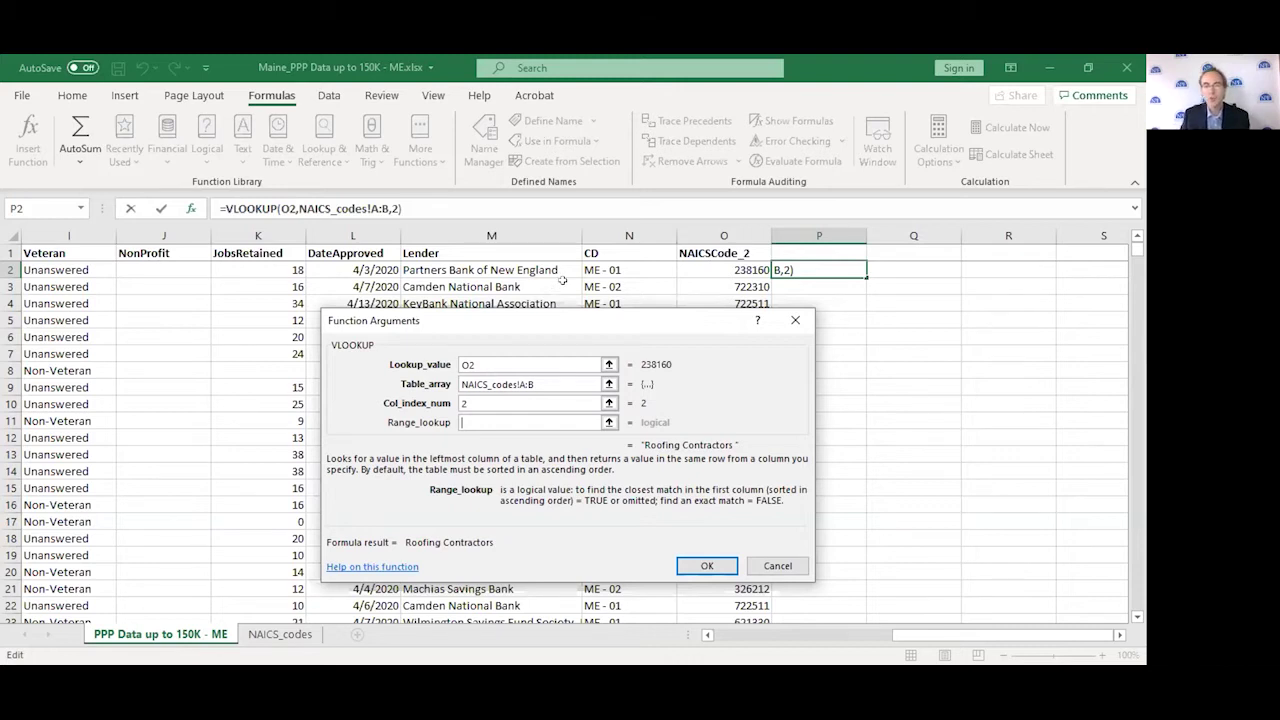
text(F)
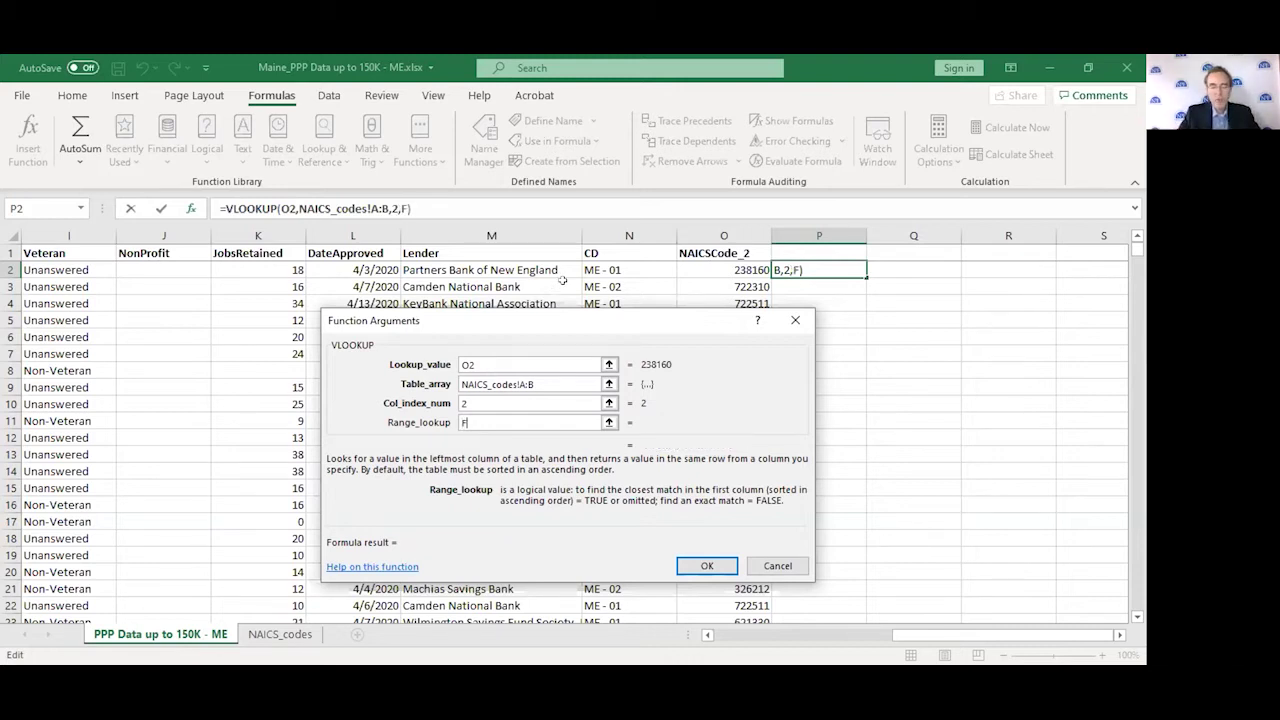
text(ALSE)
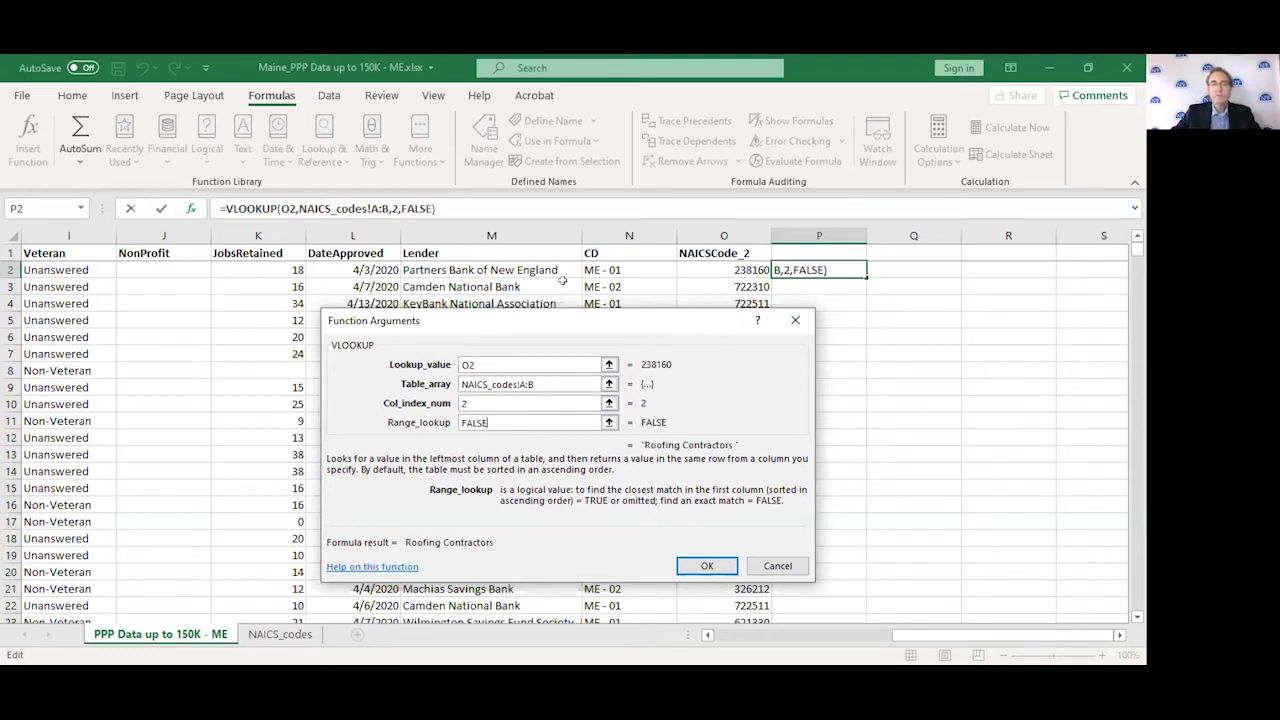
click(708, 566)
drag(866, 236, 901, 236)
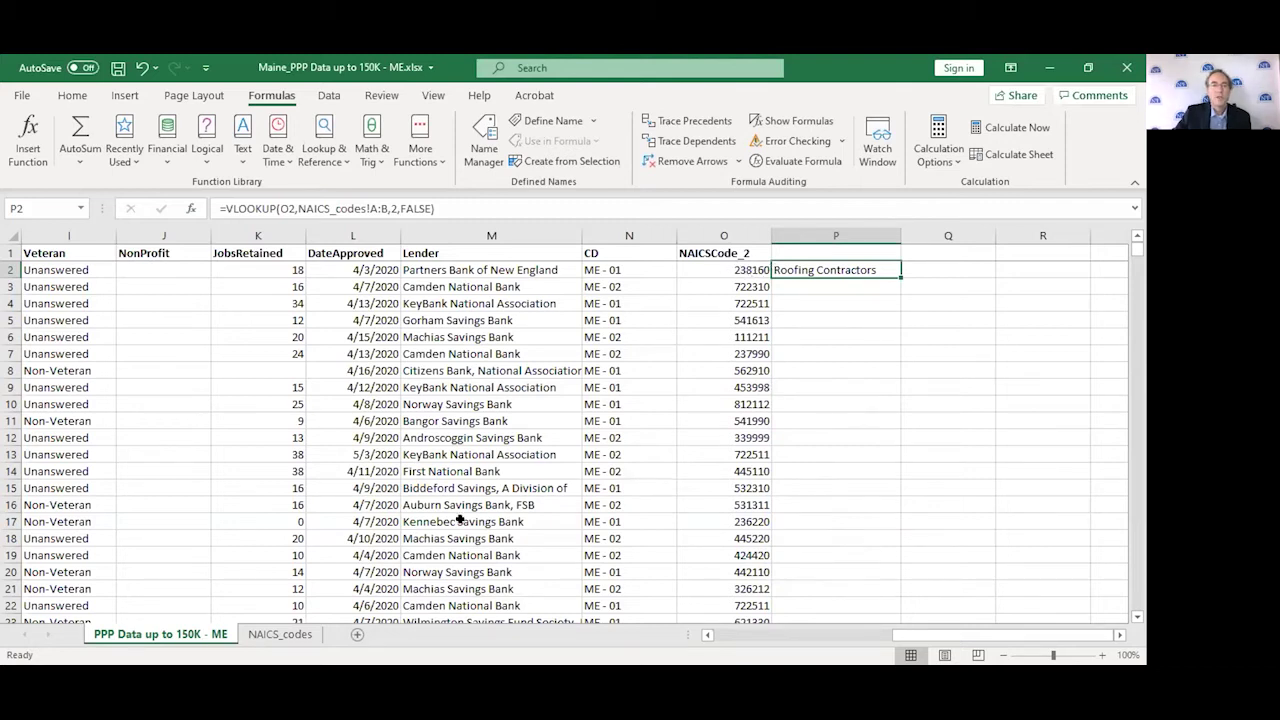
Find code 238160 in the code column of the NAICS_codes sheet and check its title against the VLOOKUP result
click(270, 632)
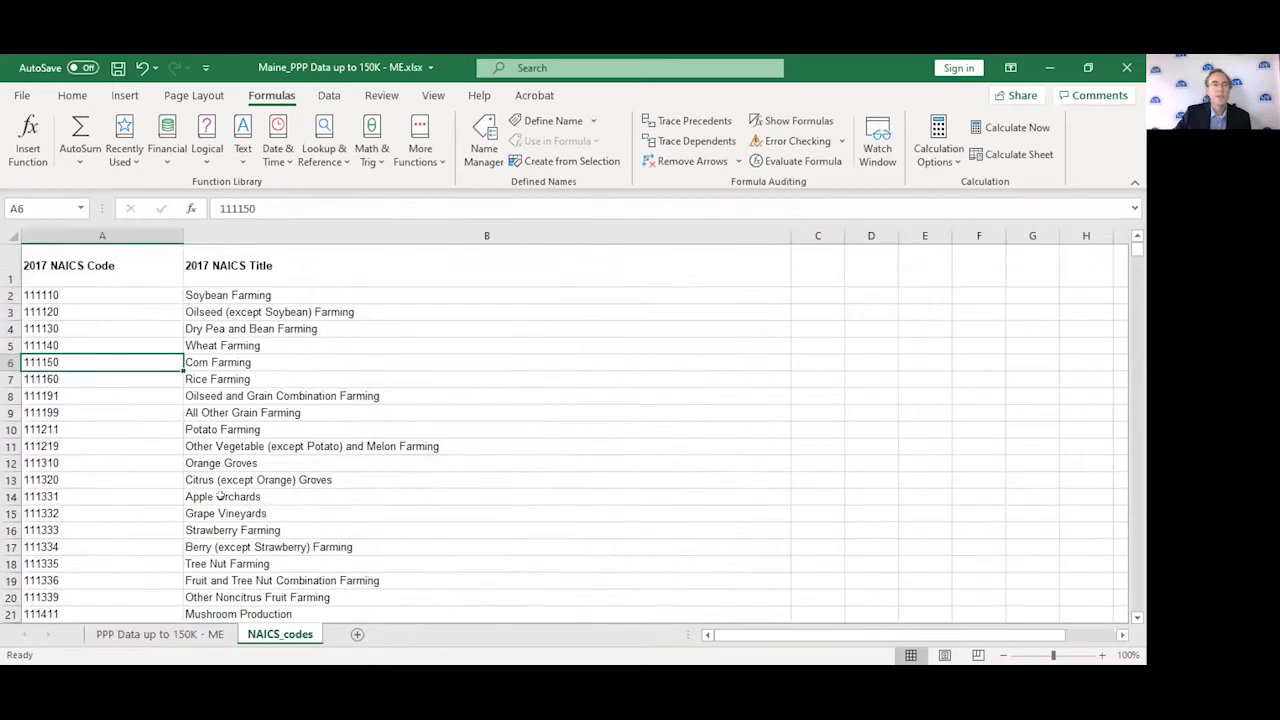
click(102, 235)
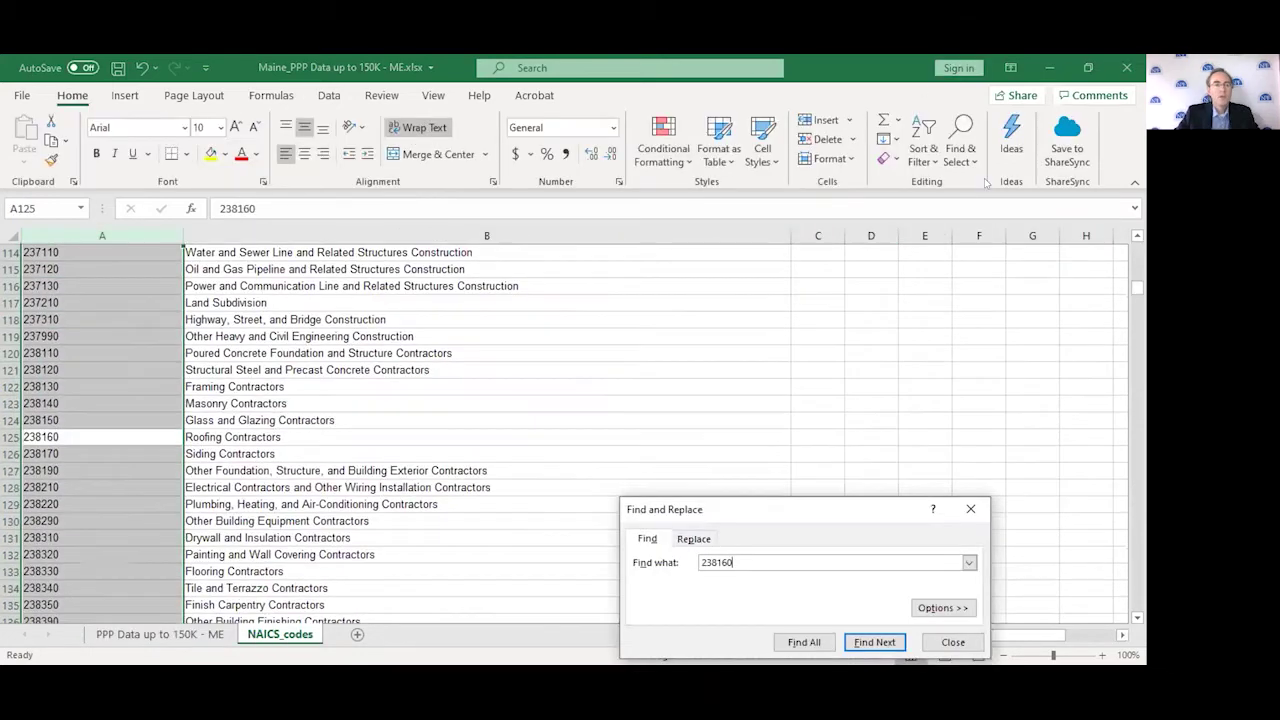
key(Tab)
key(Tab)
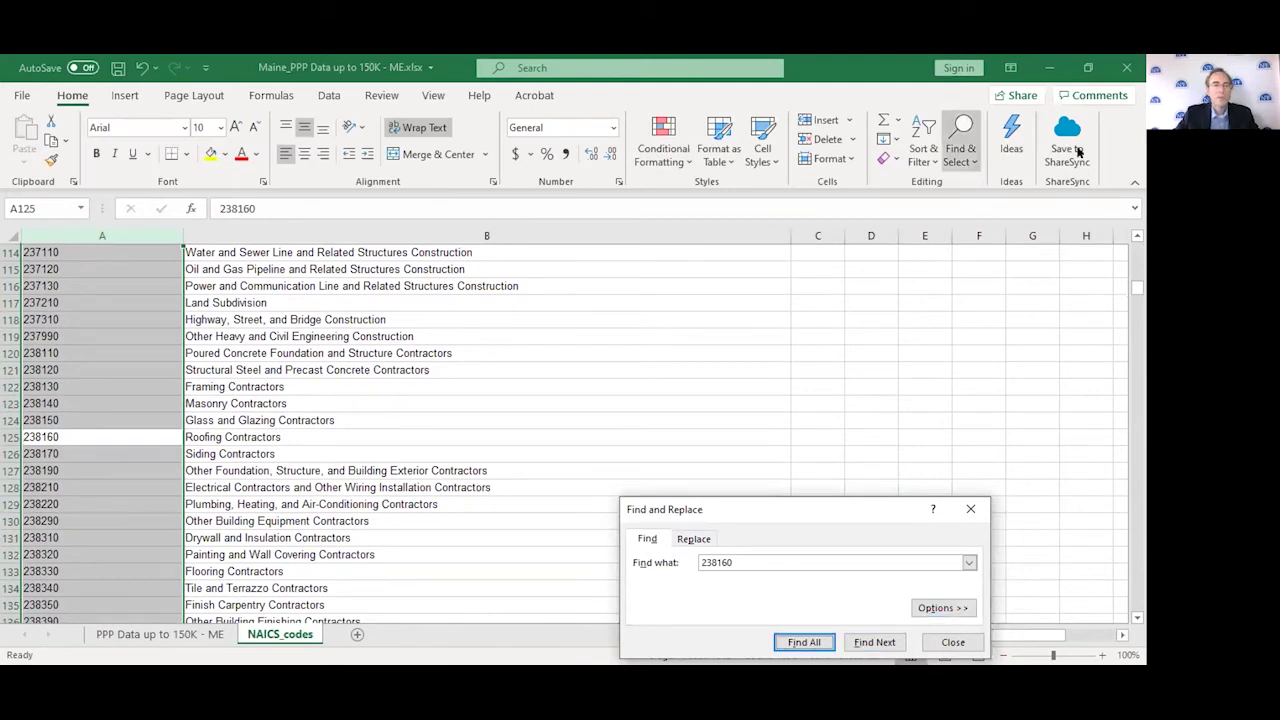
key(Escape)
key(Right)
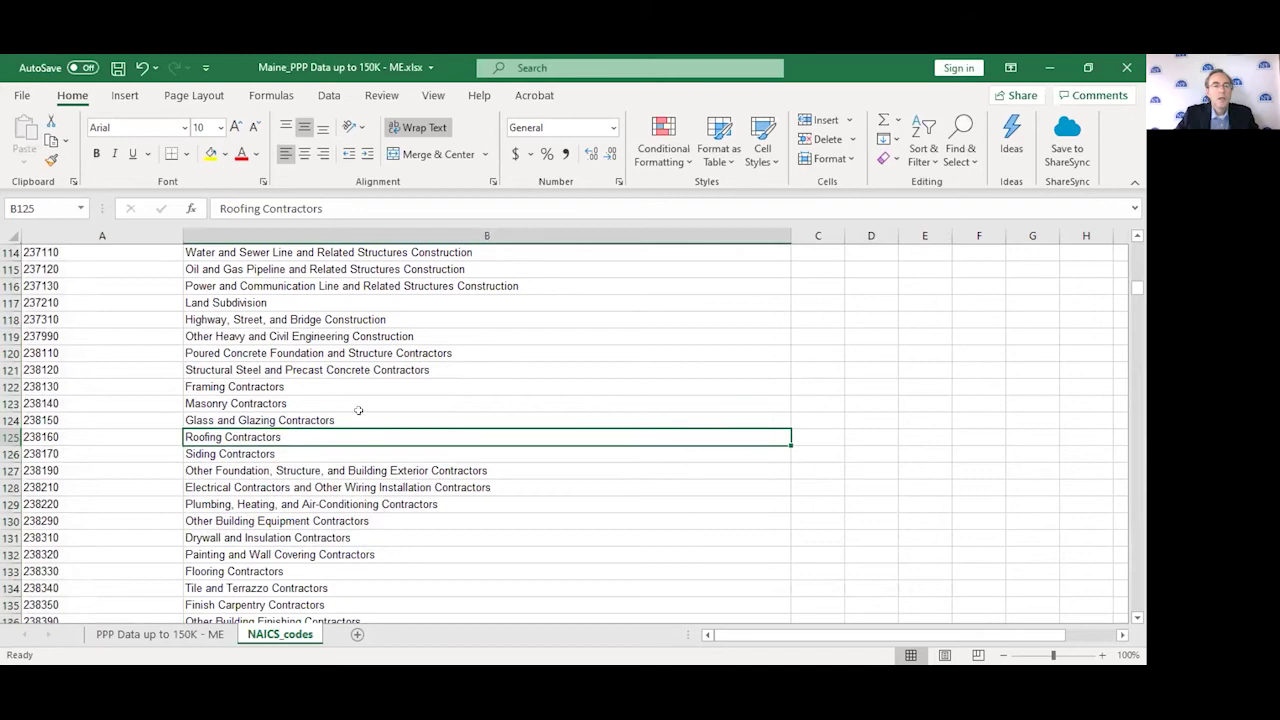
scroll(358, 410, down, 1)
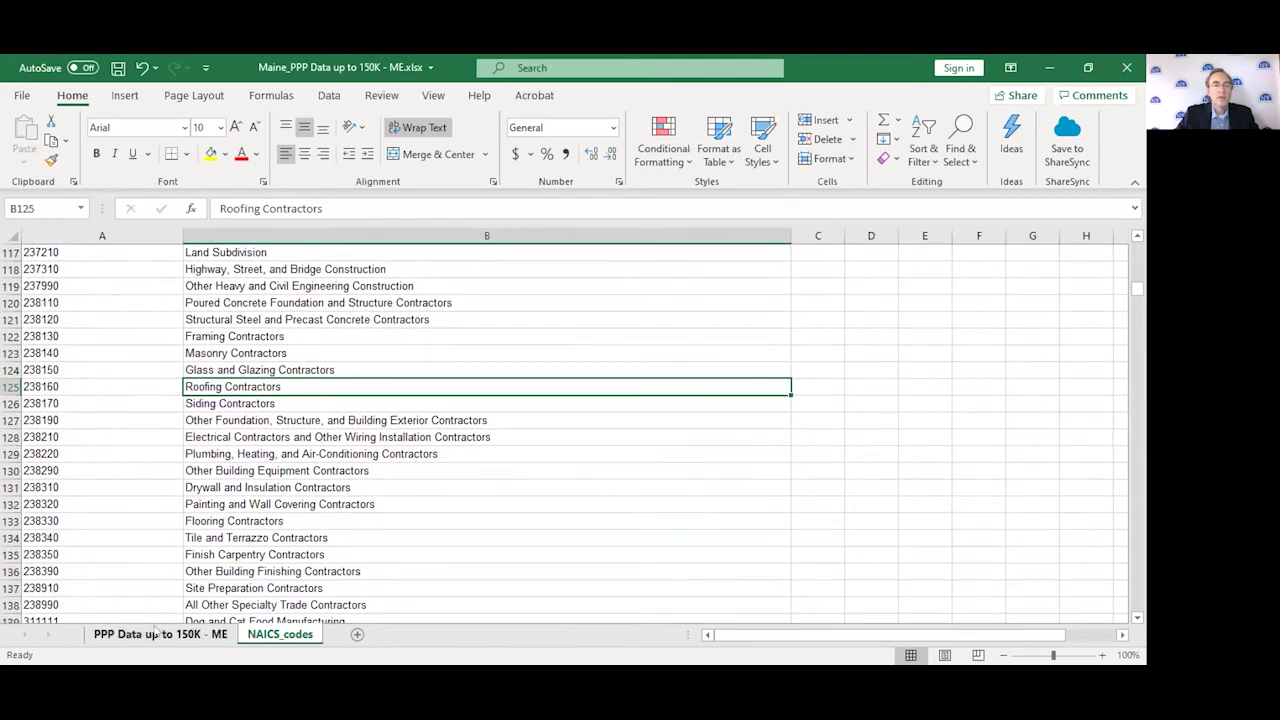
Fill the VLOOKUP formula on the PPP data sheet from P2 down to P6 and widen column P slightly
key(ctrl+Page_Up)
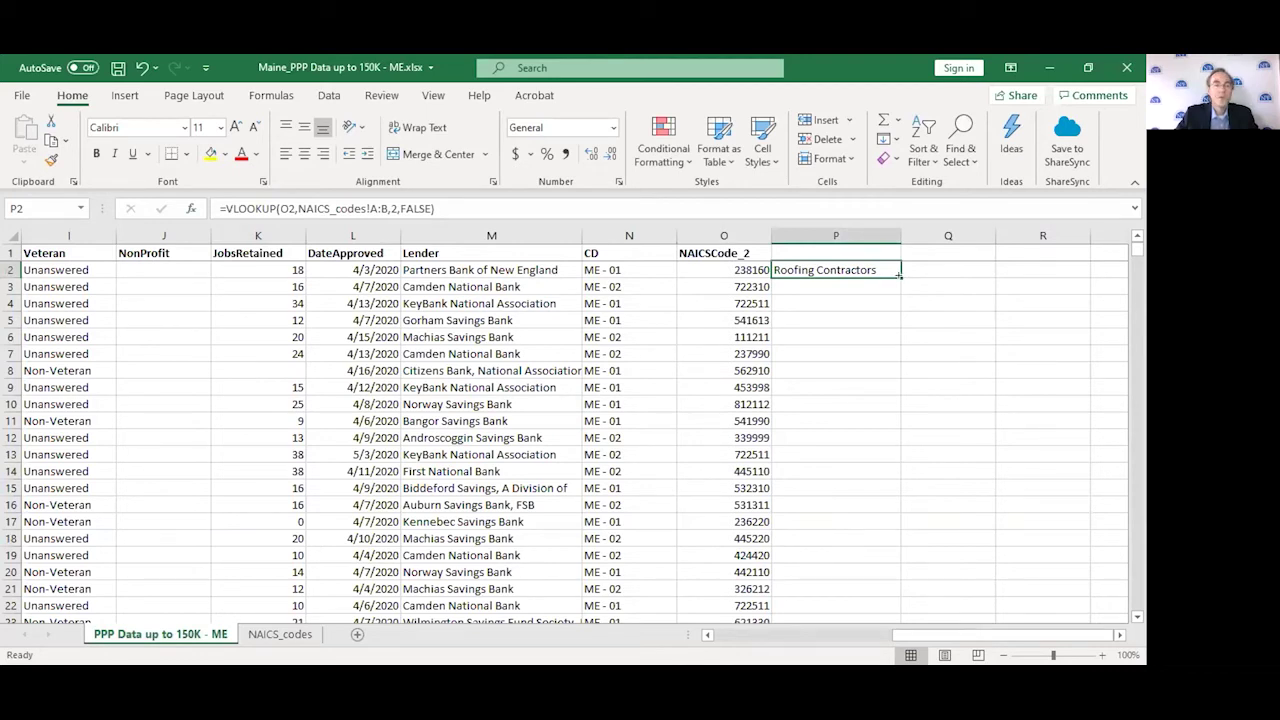
drag(899, 275, 895, 342)
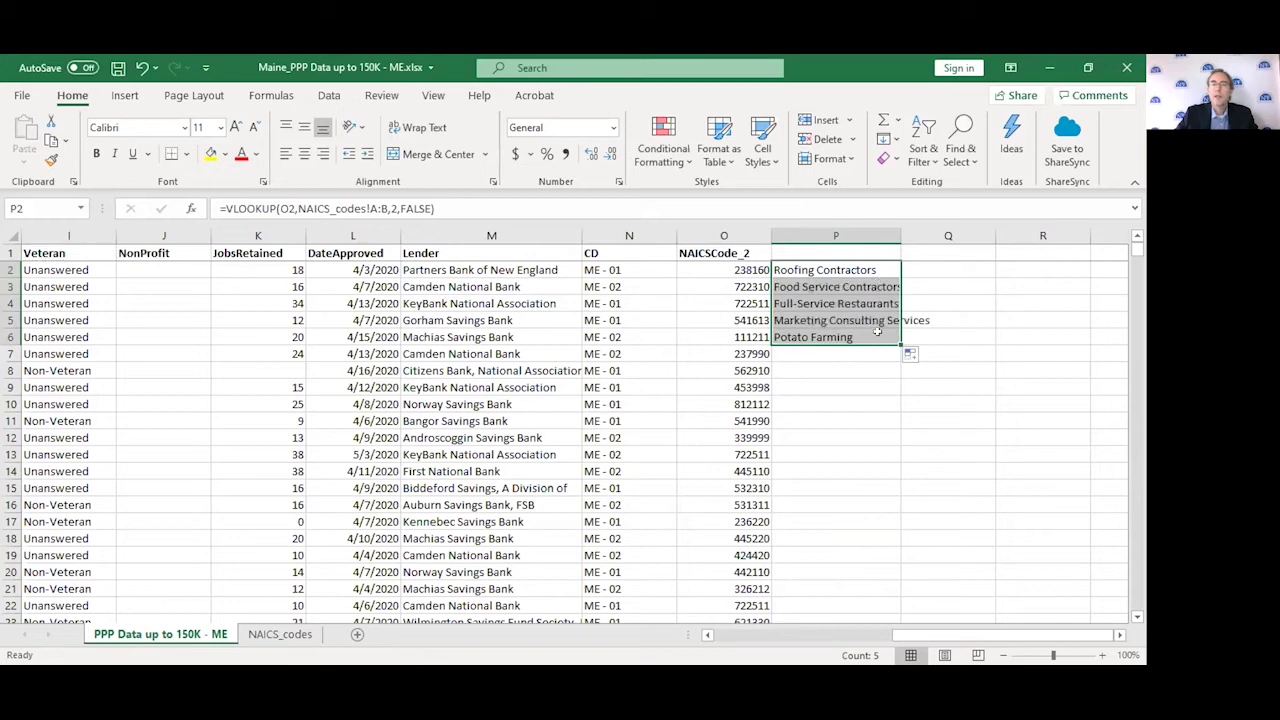
double_click(902, 230)
click(880, 318)
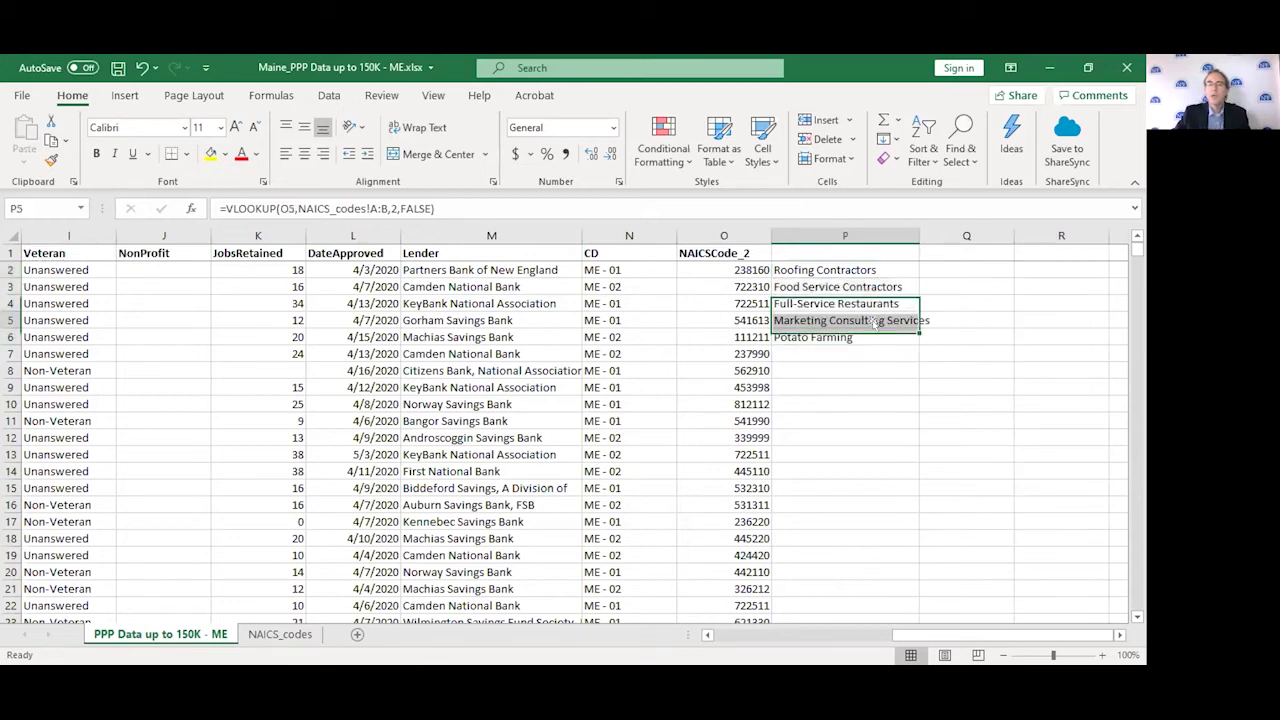
Fill the VLOOKUP formula from P6 down through all remaining data rows and widen column P
click(851, 337)
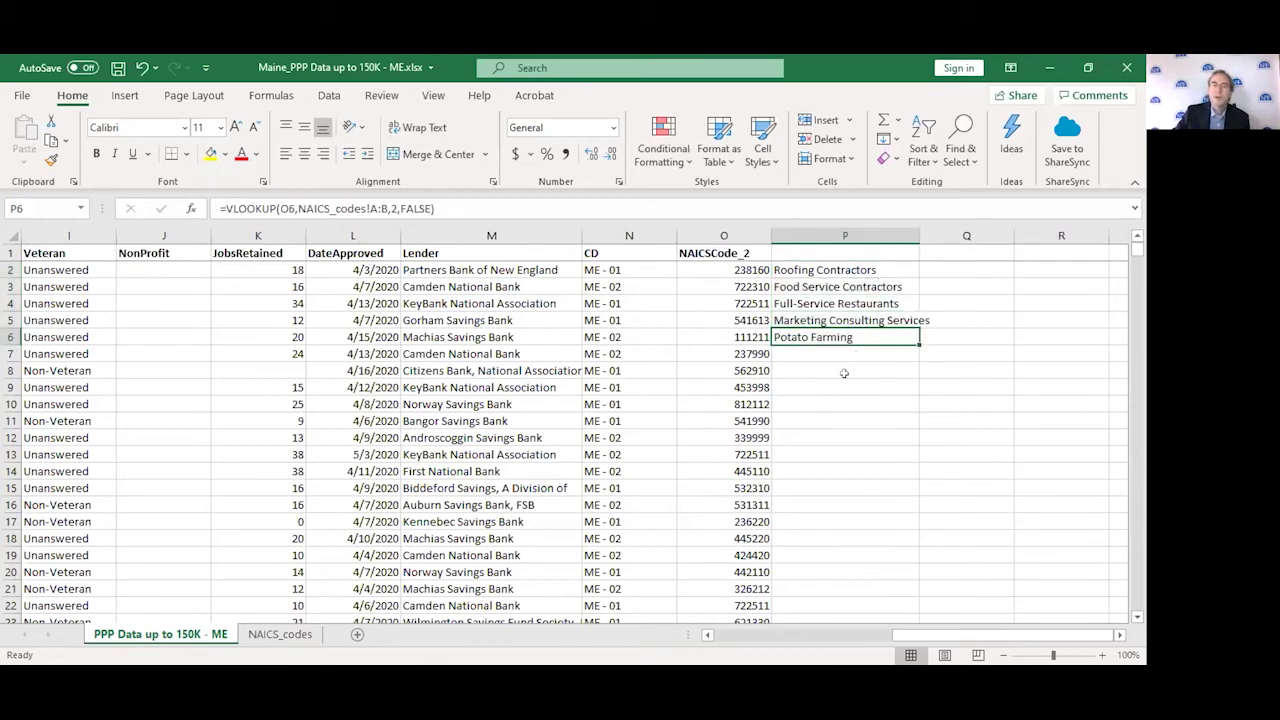
double_click(912, 342)
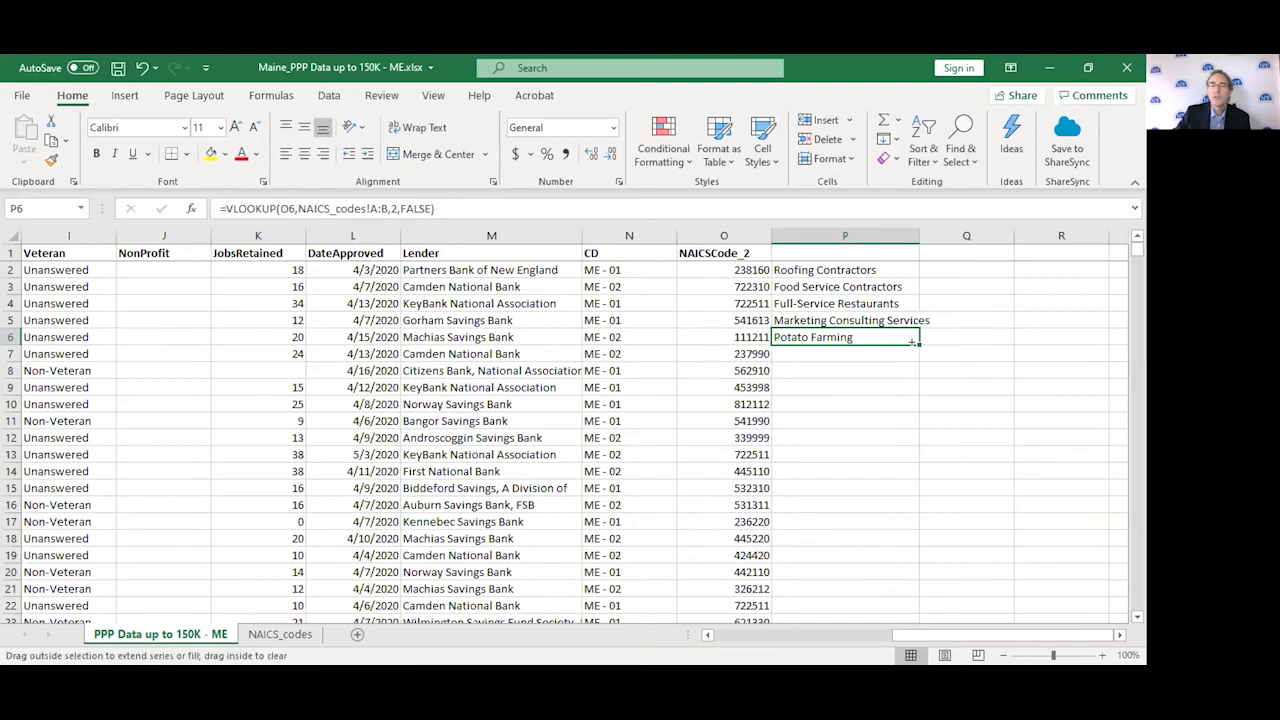
scroll(912, 279, down, 1)
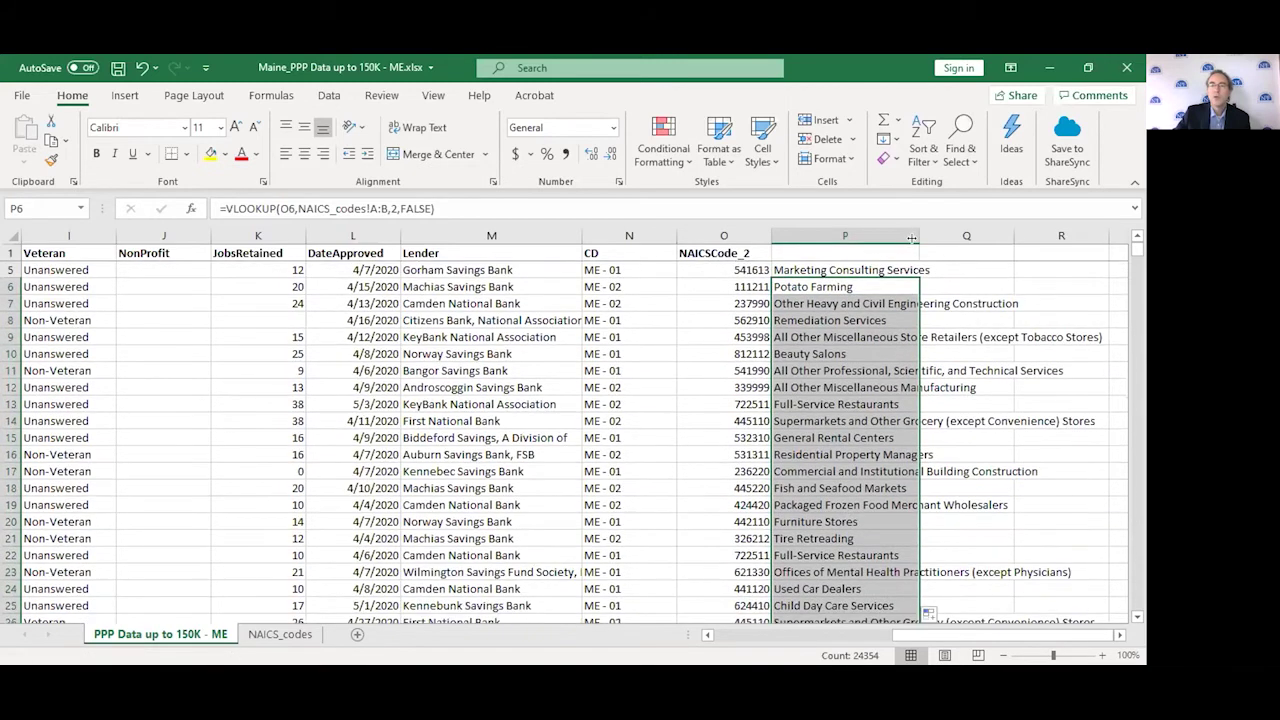
double_click(919, 236)
Look through the NAICS titles filled into column P and return to the first result in P2
click(871, 347)
key(Down)
key(Down)
key(Down)
key(Down)
key(Down)
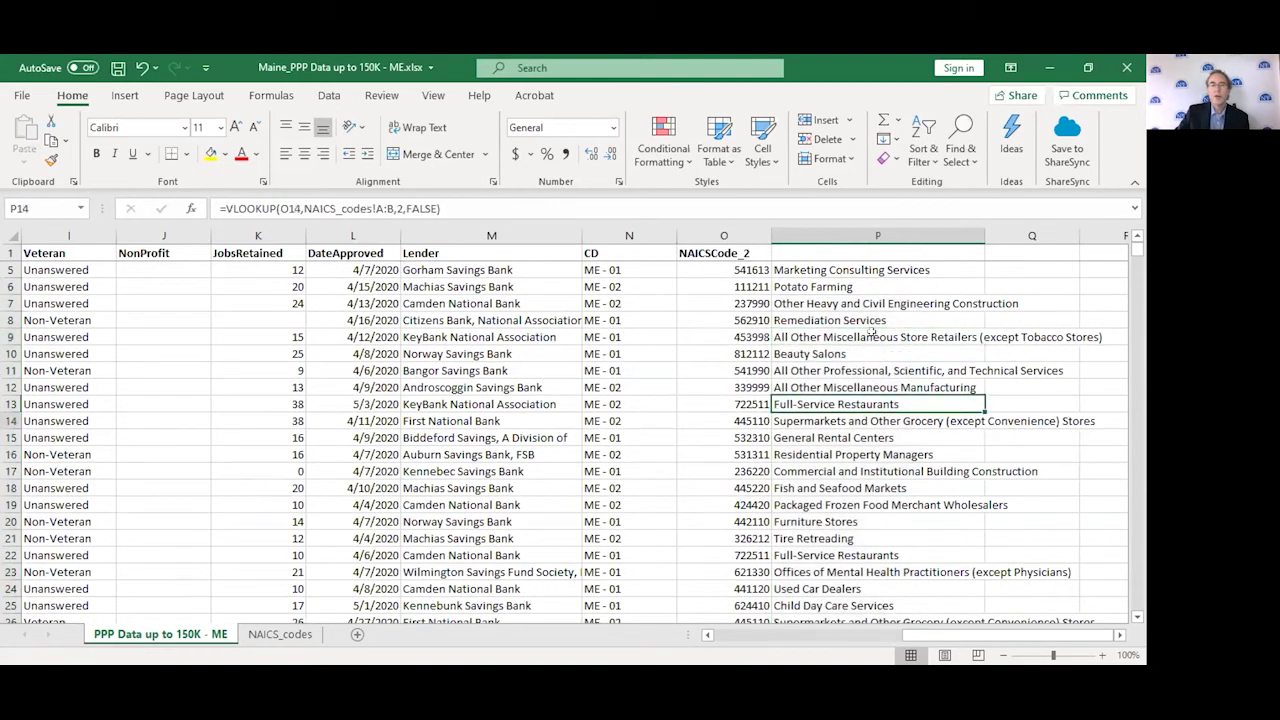
key(ctrl+Up)
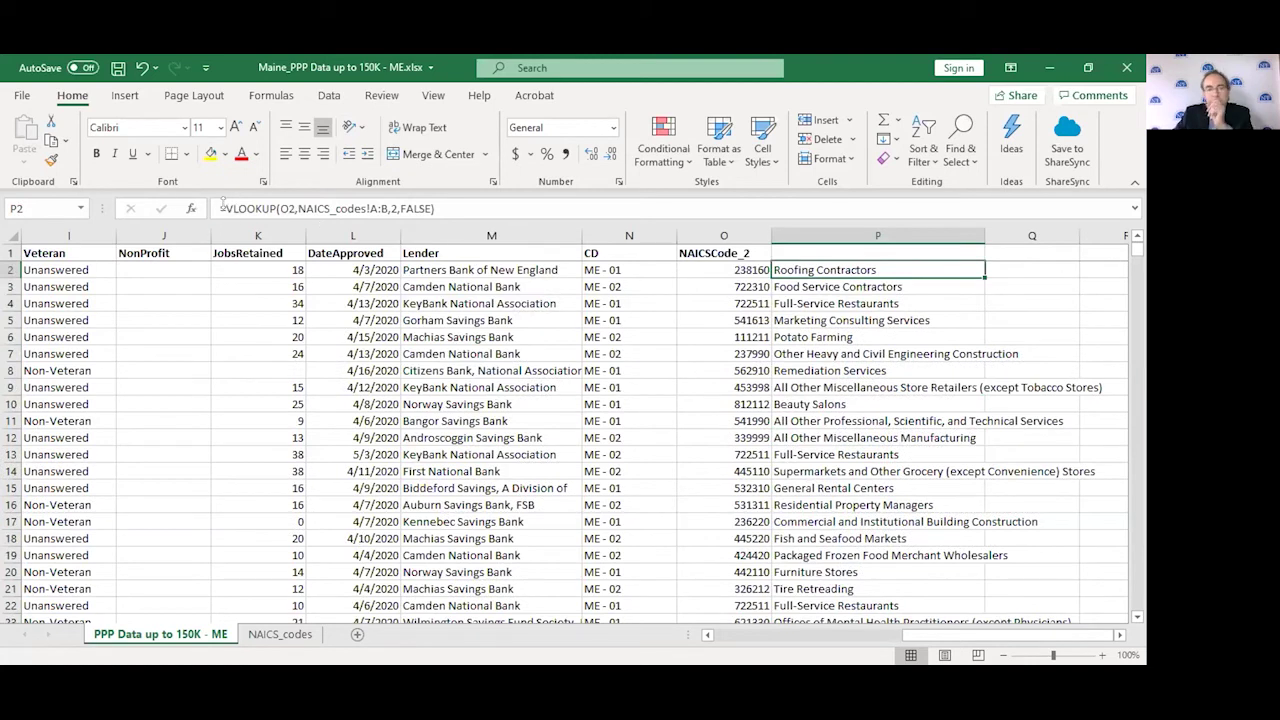
Review the arguments of the VLOOKUP formula in P2, leaving the formula as it is
drag(221, 208, 474, 198)
key(Home)
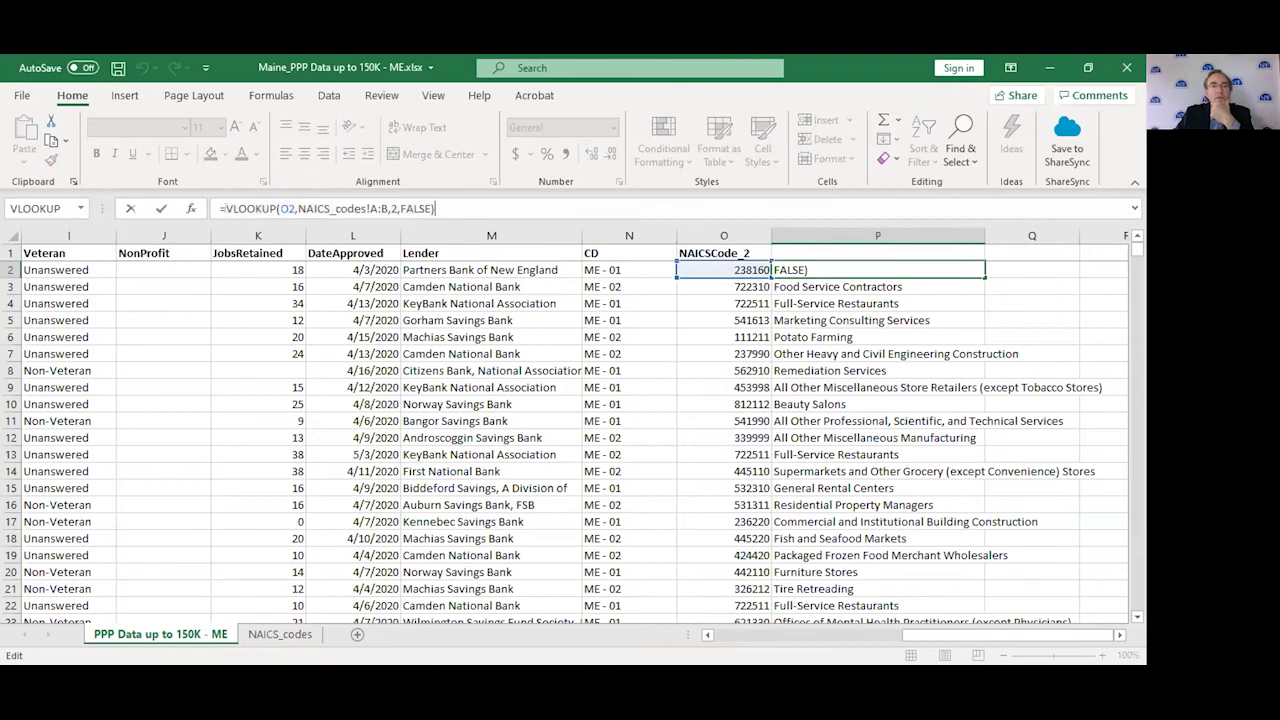
key(End)
key(Home)
key(End)
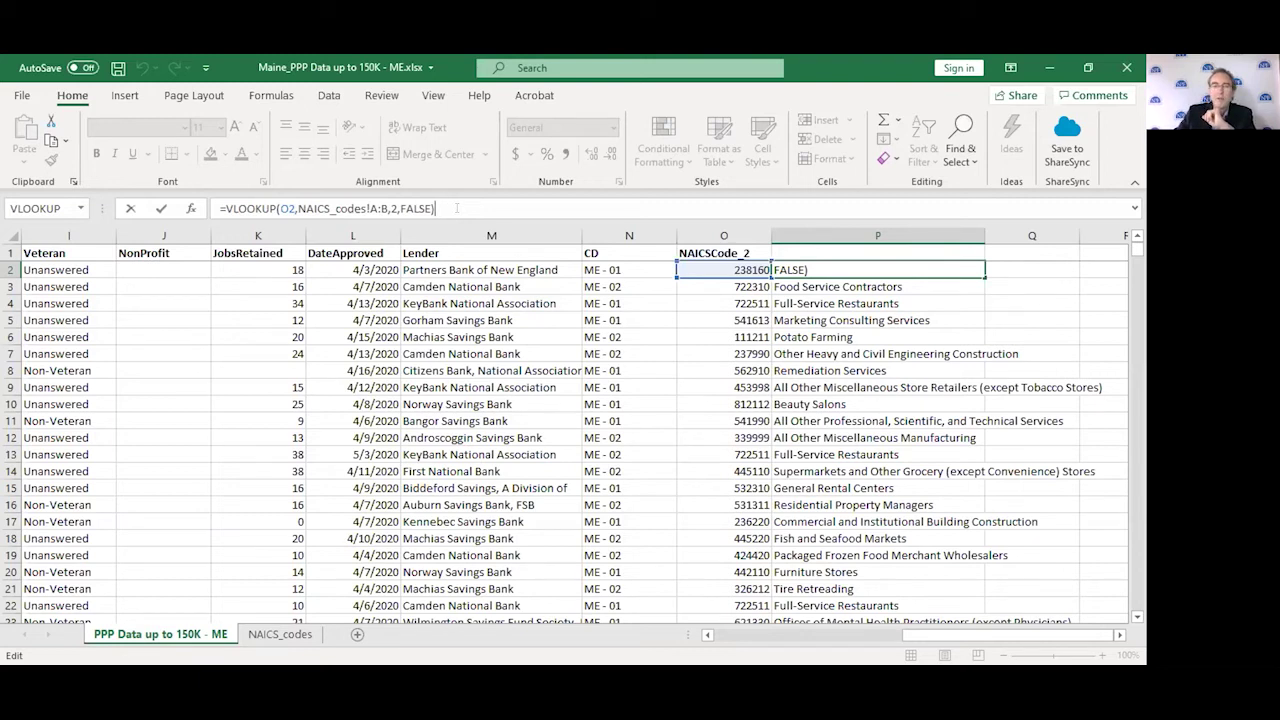
key(Return)
key(Up)
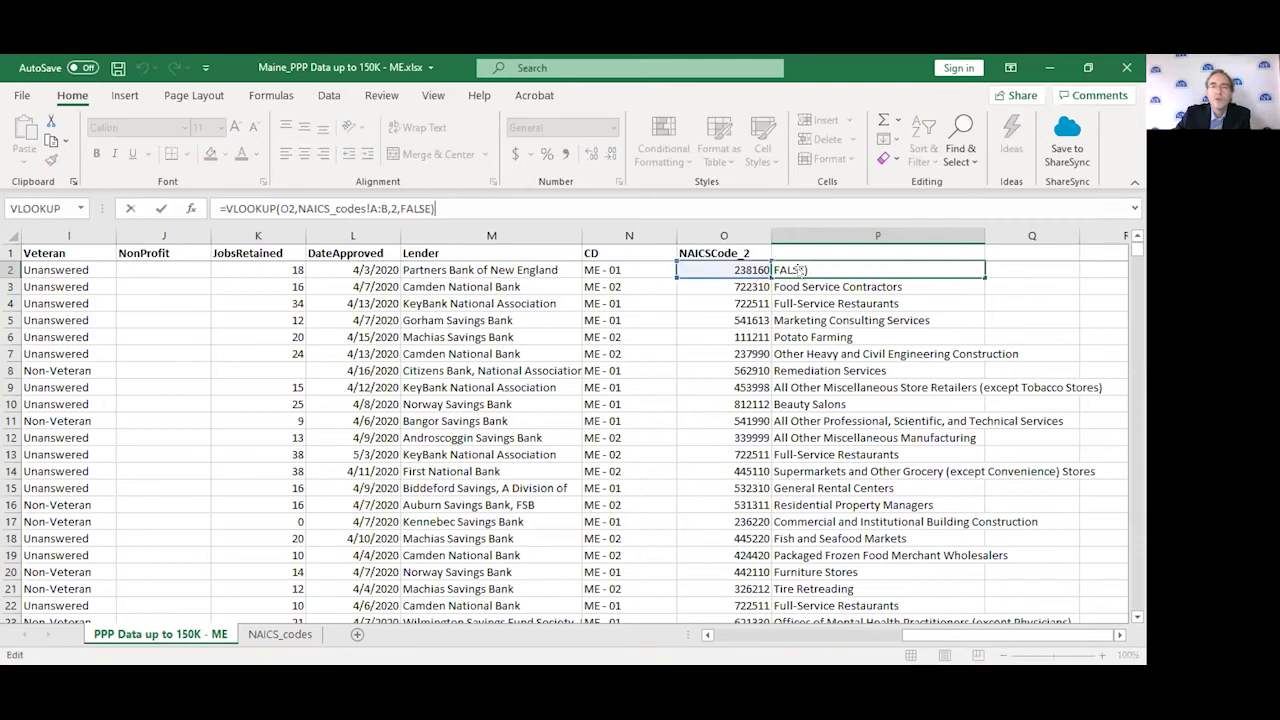
key(F2)
key(Return)
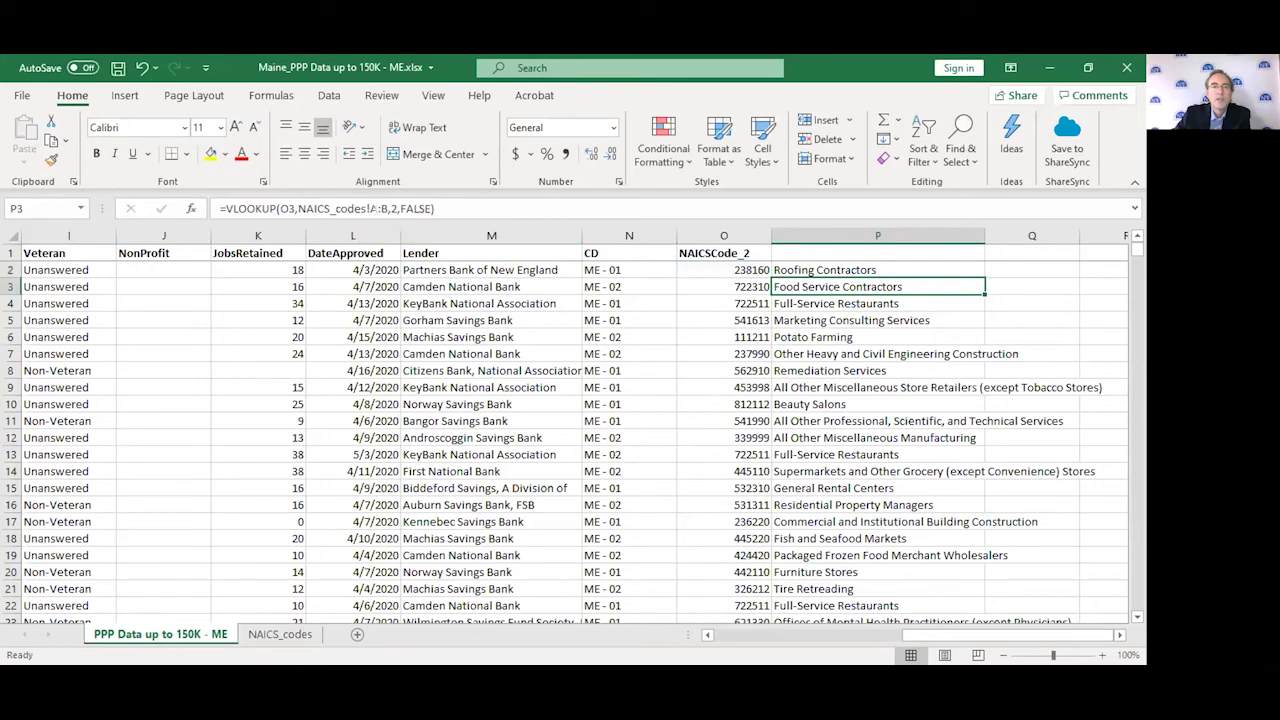
Check how the lookup cell reference changes from row to row in the VLOOKUP formulas of P2 through P8
key(Up)
key(Down)
key(Down)
key(Down)
key(Down)
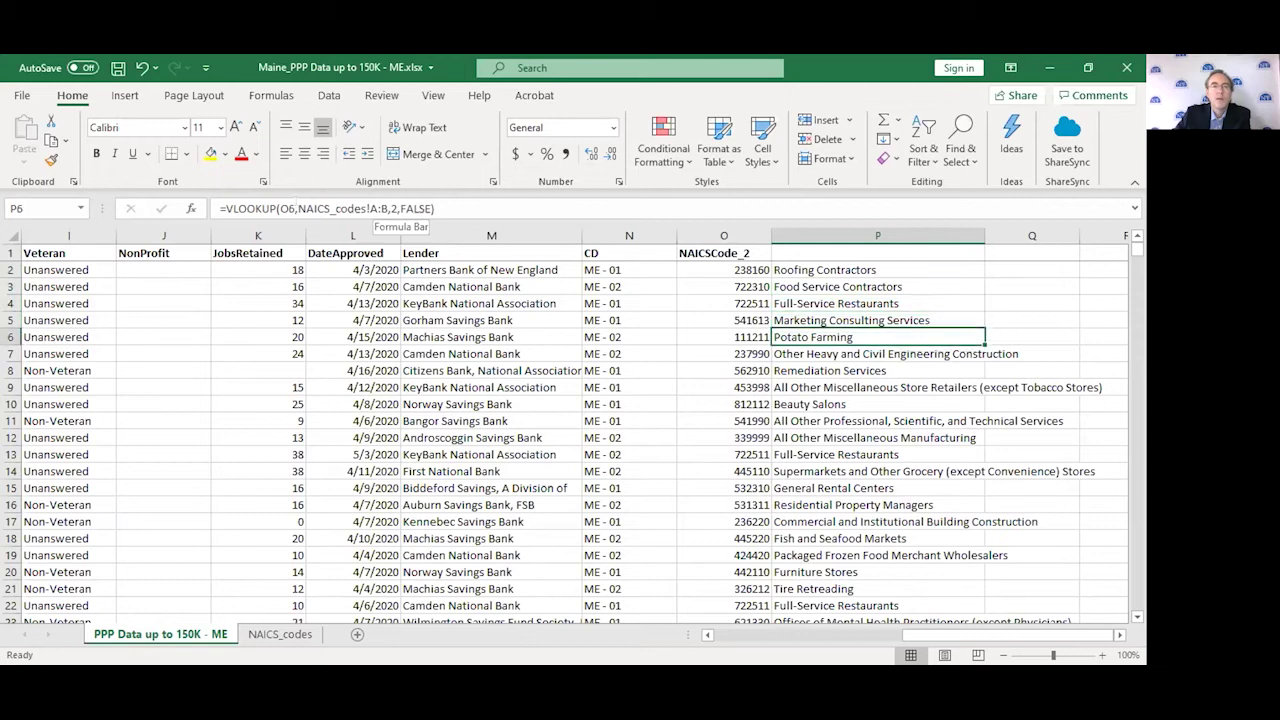
click(528, 205)
key(Return)
key(Down)
click(528, 205)
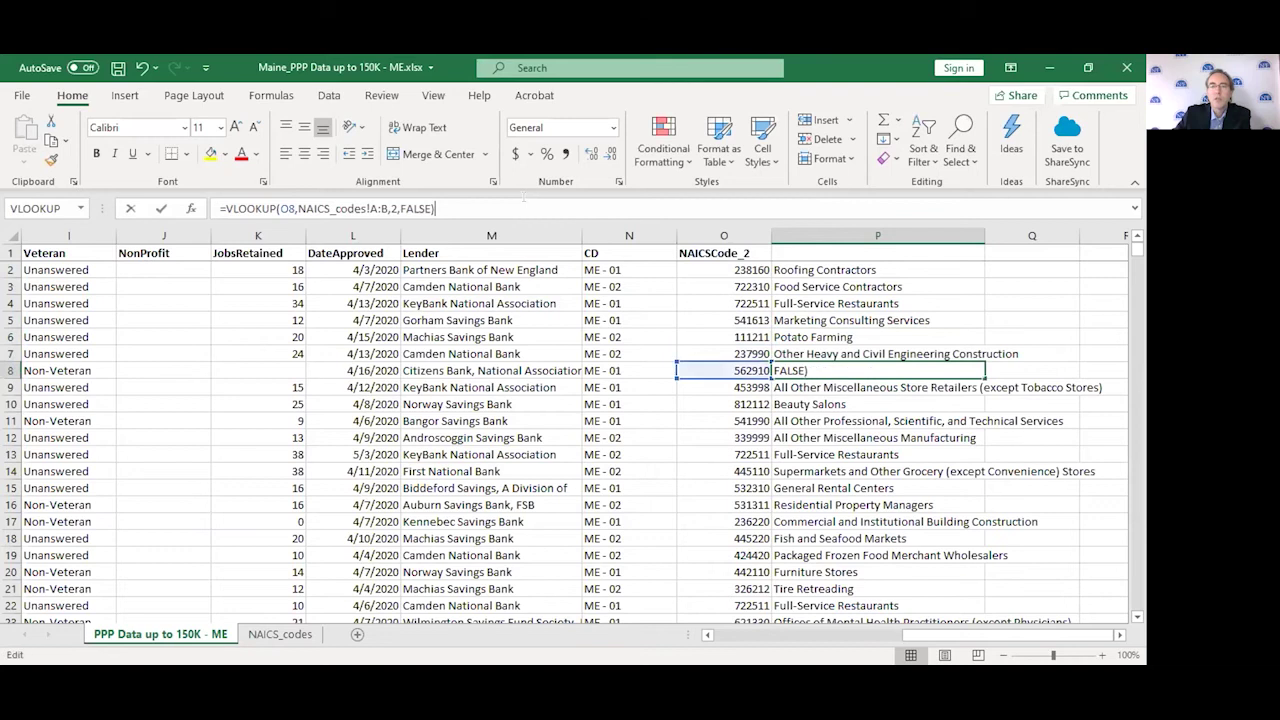
key(Return)
Give column P the header NAICSCode_names and inspect the VLOOKUP formulas in P3 and P4
click(271, 95)
click(855, 287)
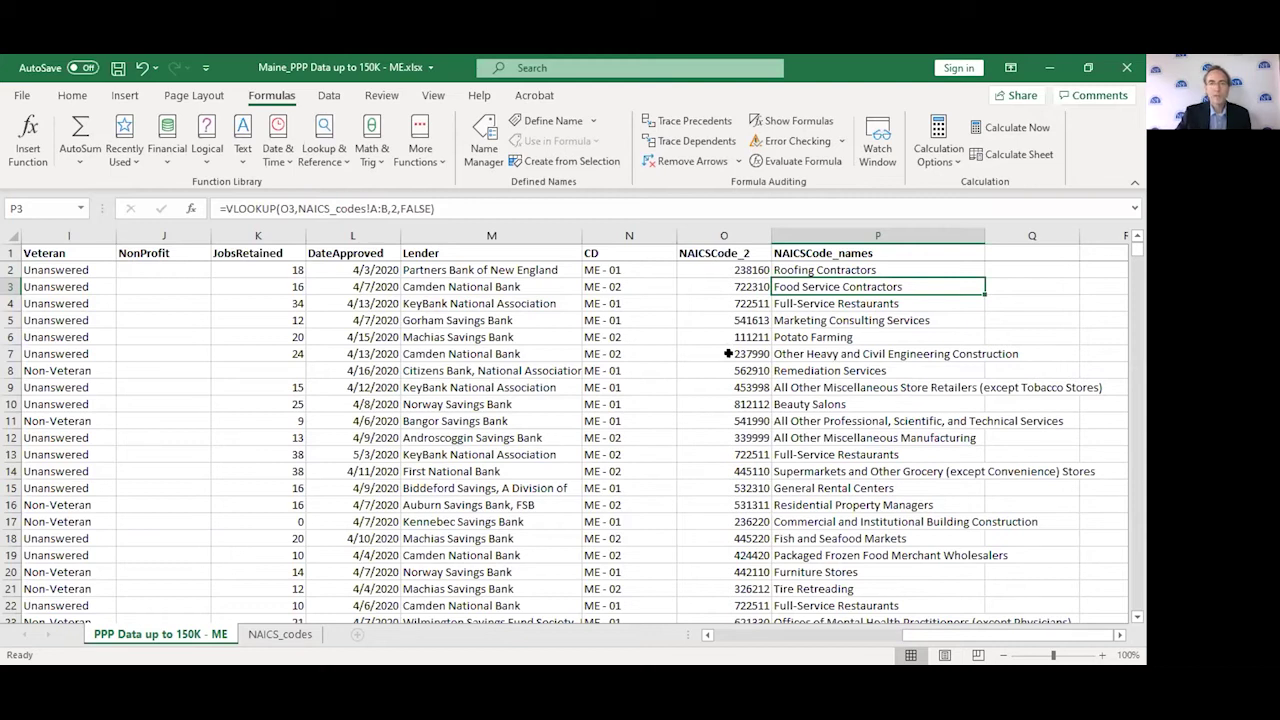
click(826, 303)
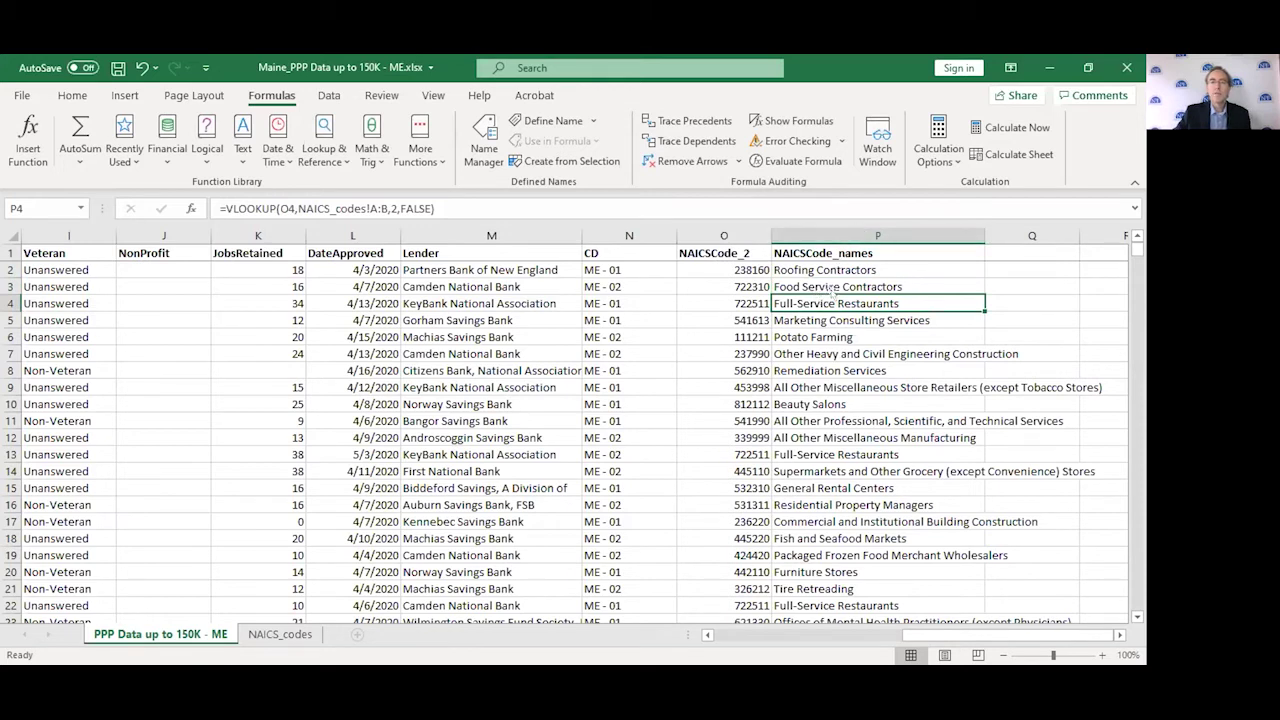
click(838, 287)
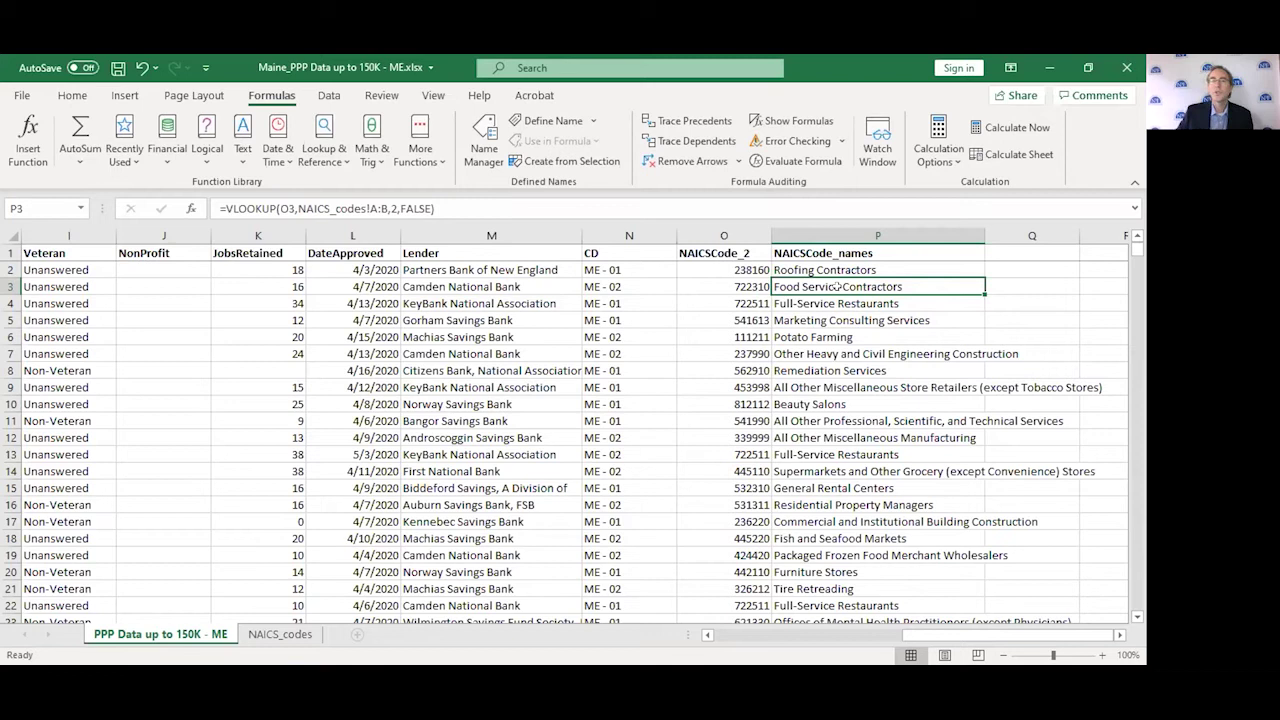
Copy the whole NAICSCode_names column P and paste it as values only into column Q, widening column Q slightly
click(853, 228)
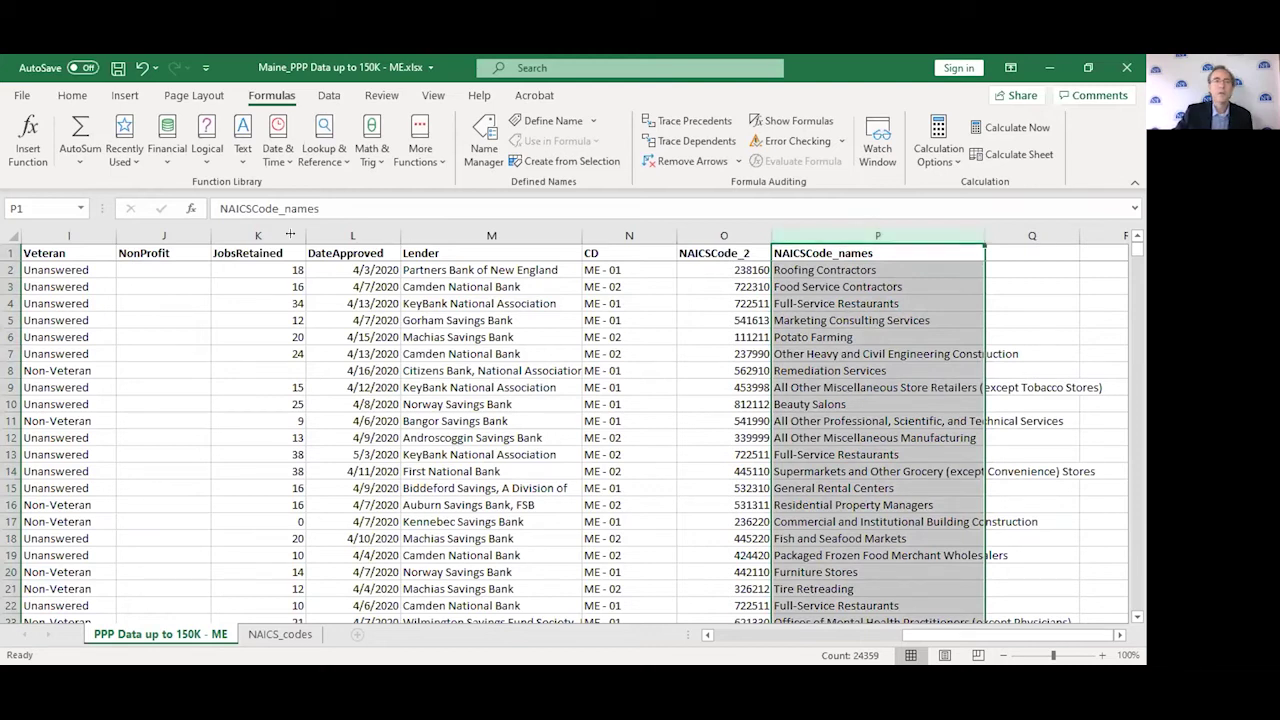
click(72, 95)
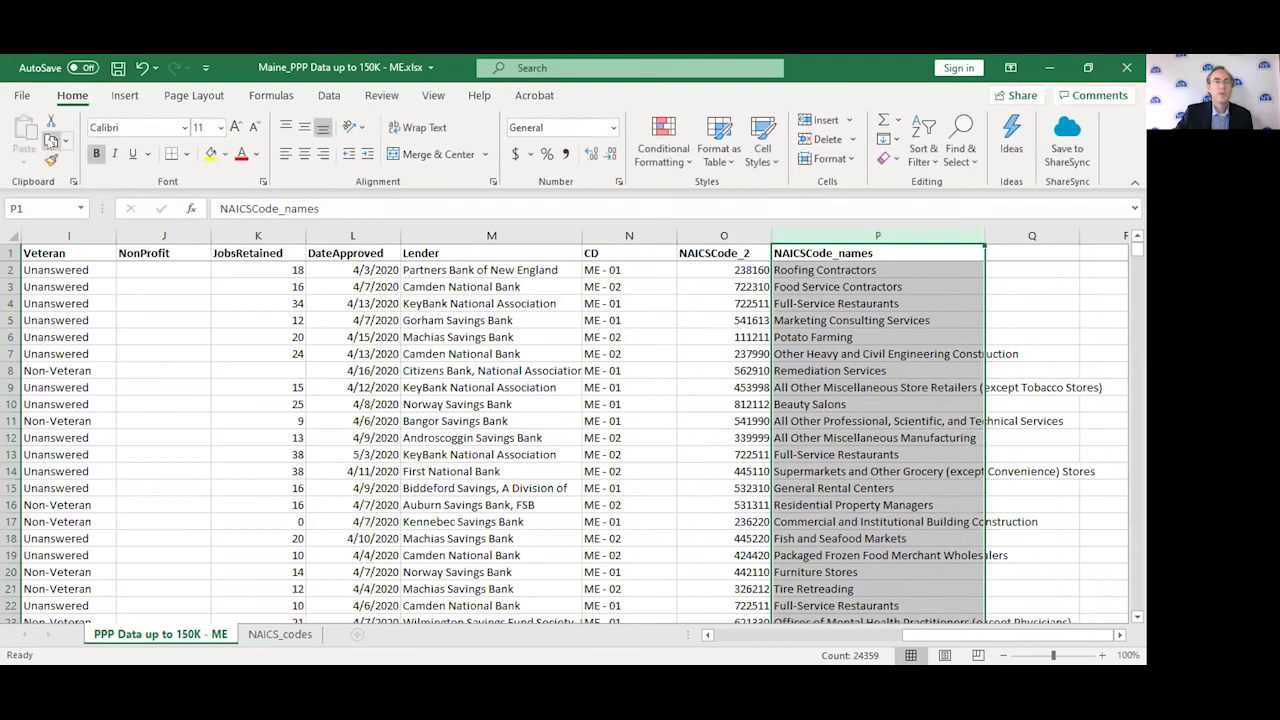
click(50, 141)
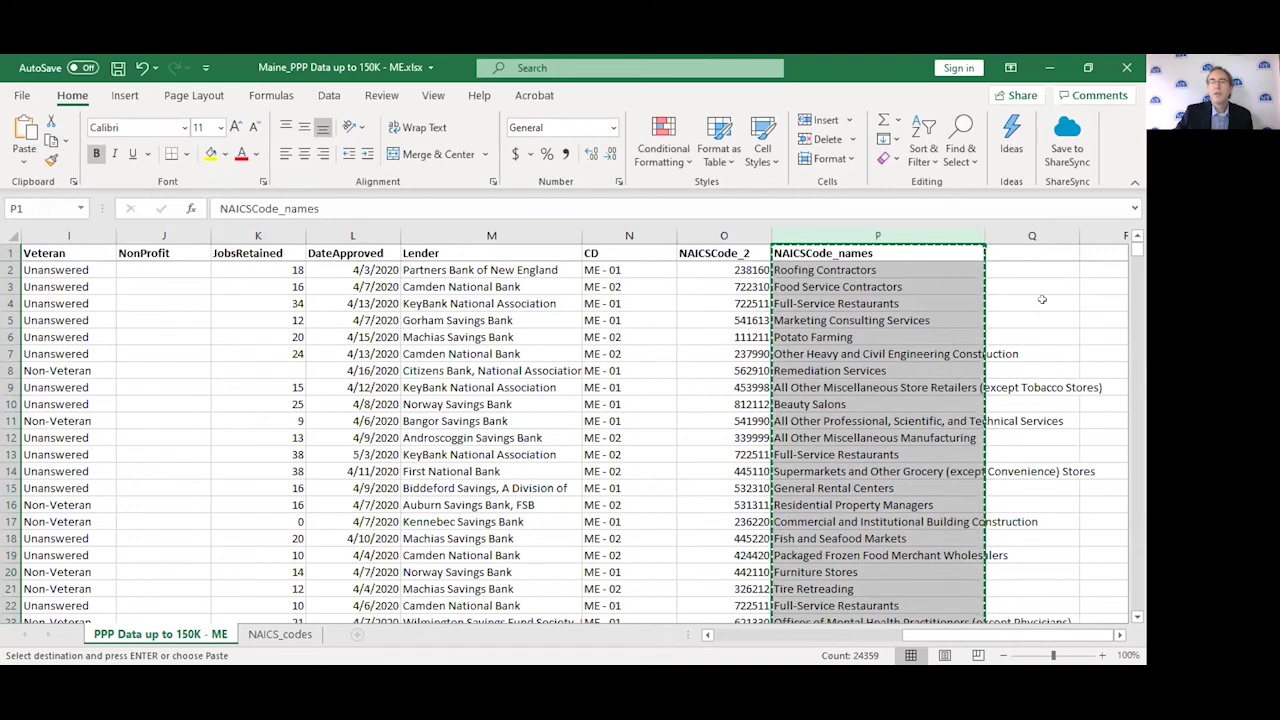
click(1024, 250)
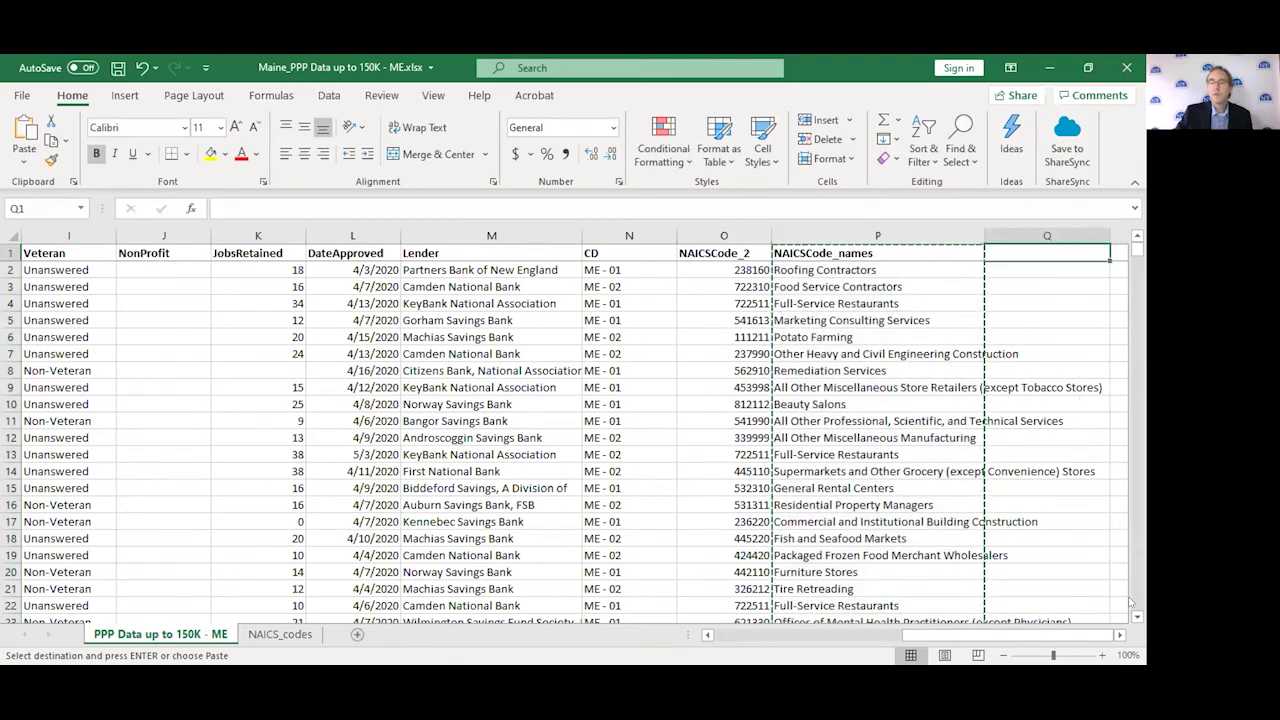
click(1118, 635)
click(1118, 635)
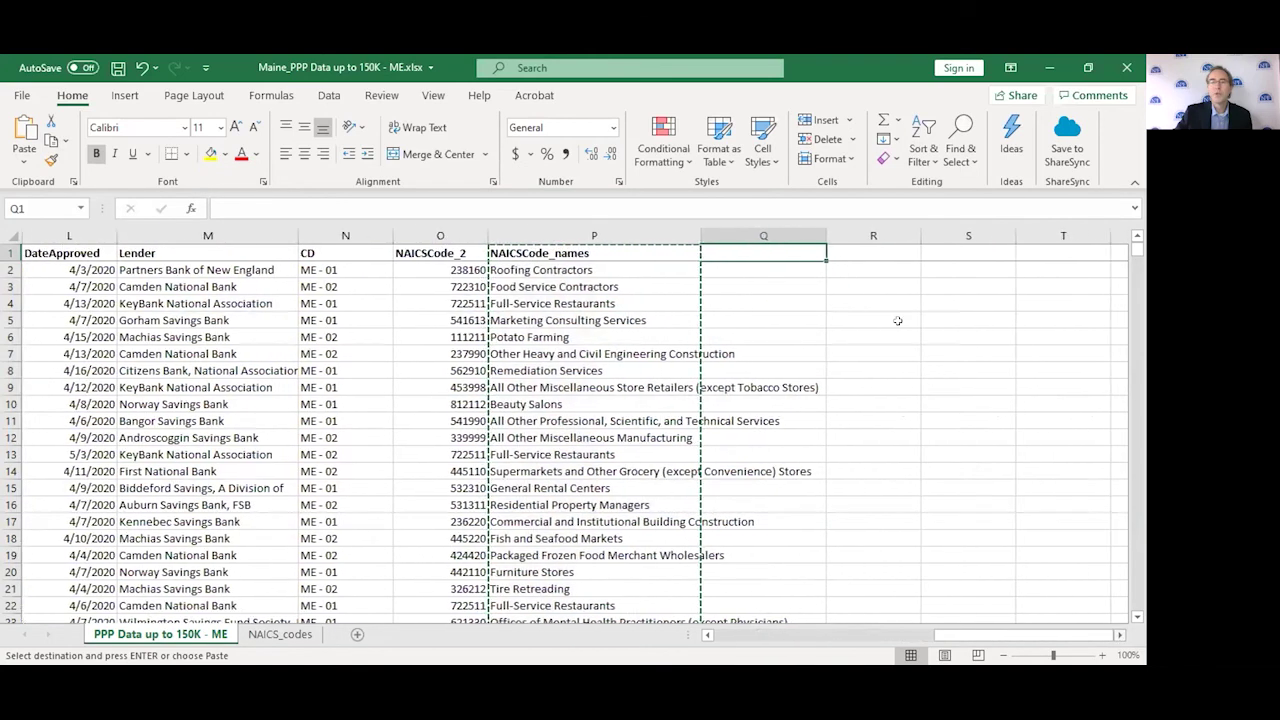
drag(825, 235, 847, 235)
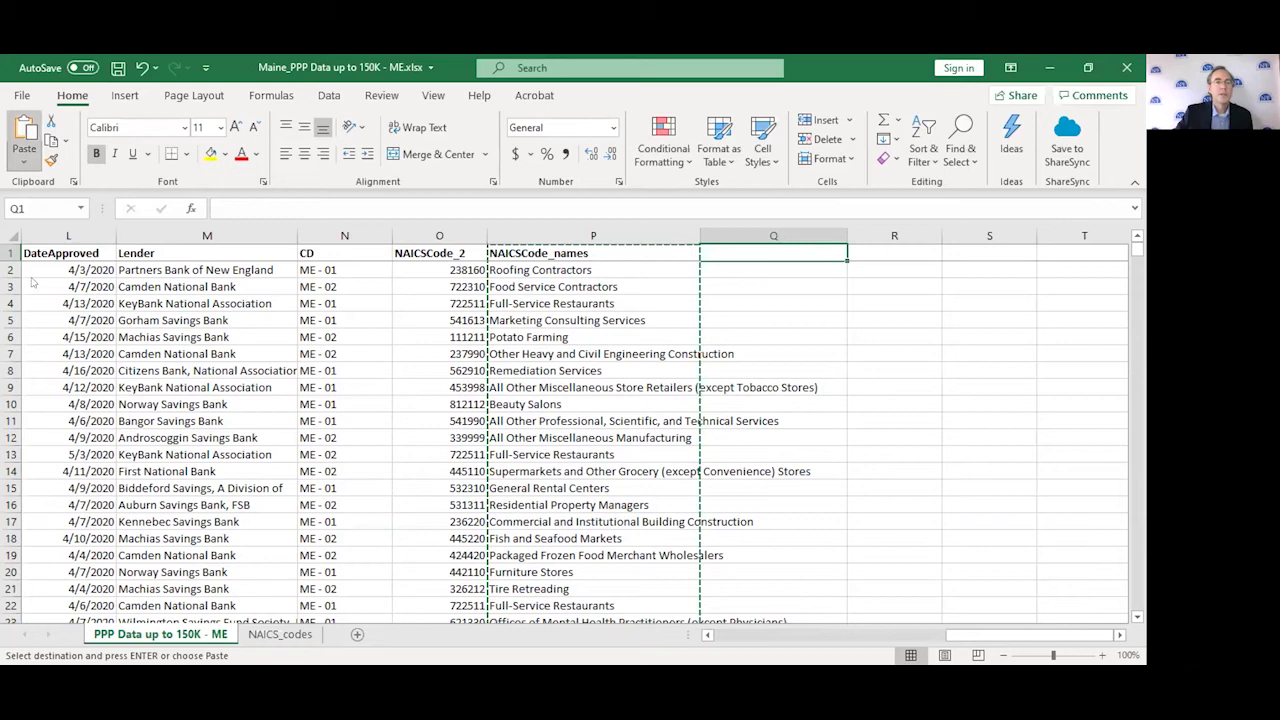
click(22, 163)
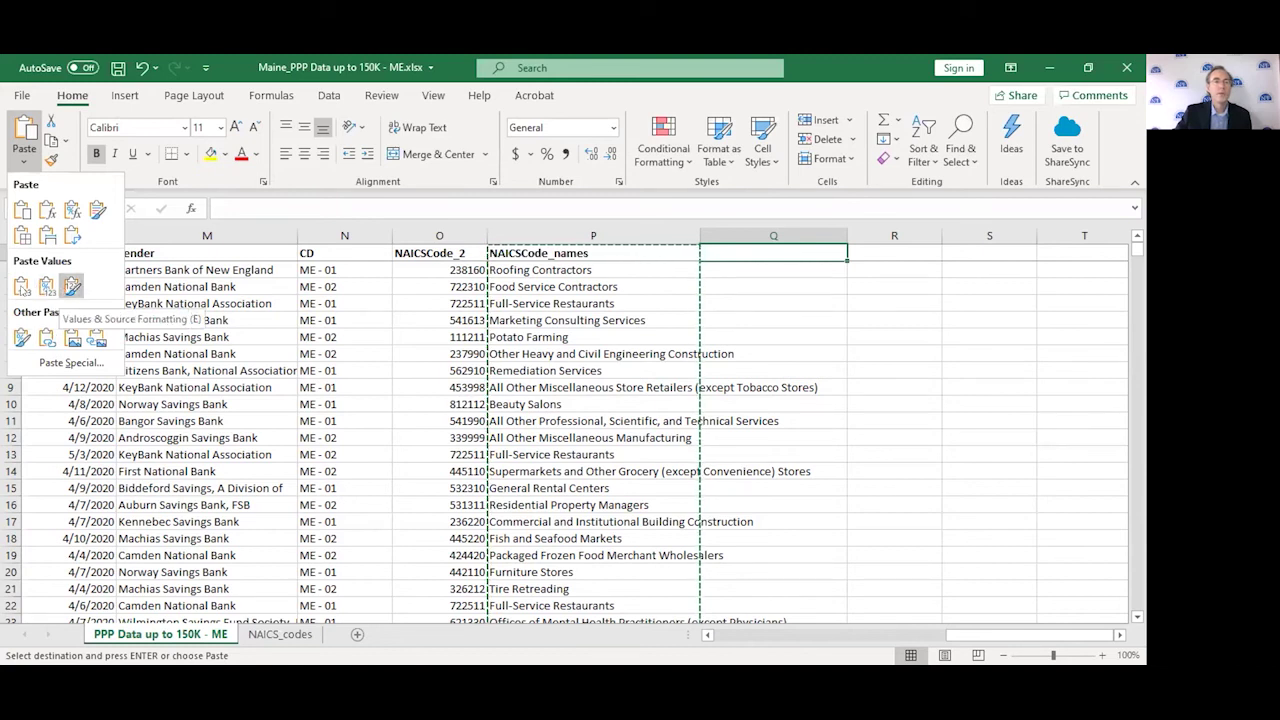
click(21, 287)
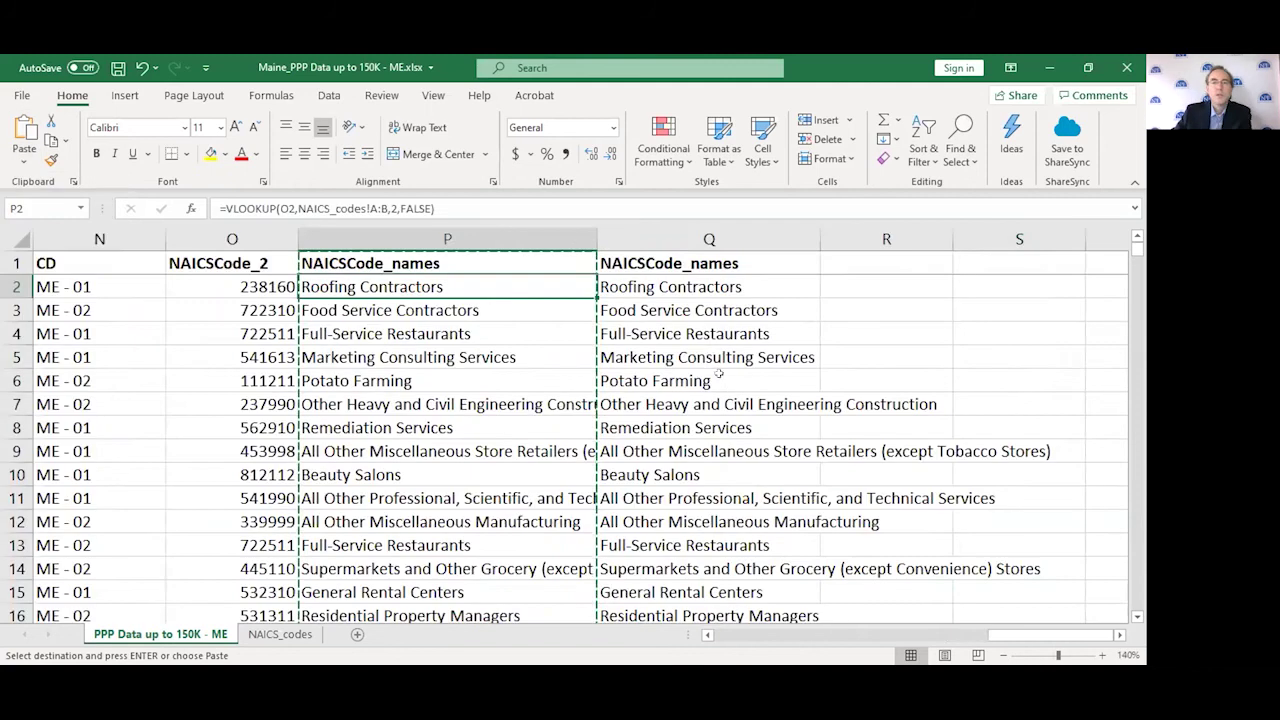
key(Escape)
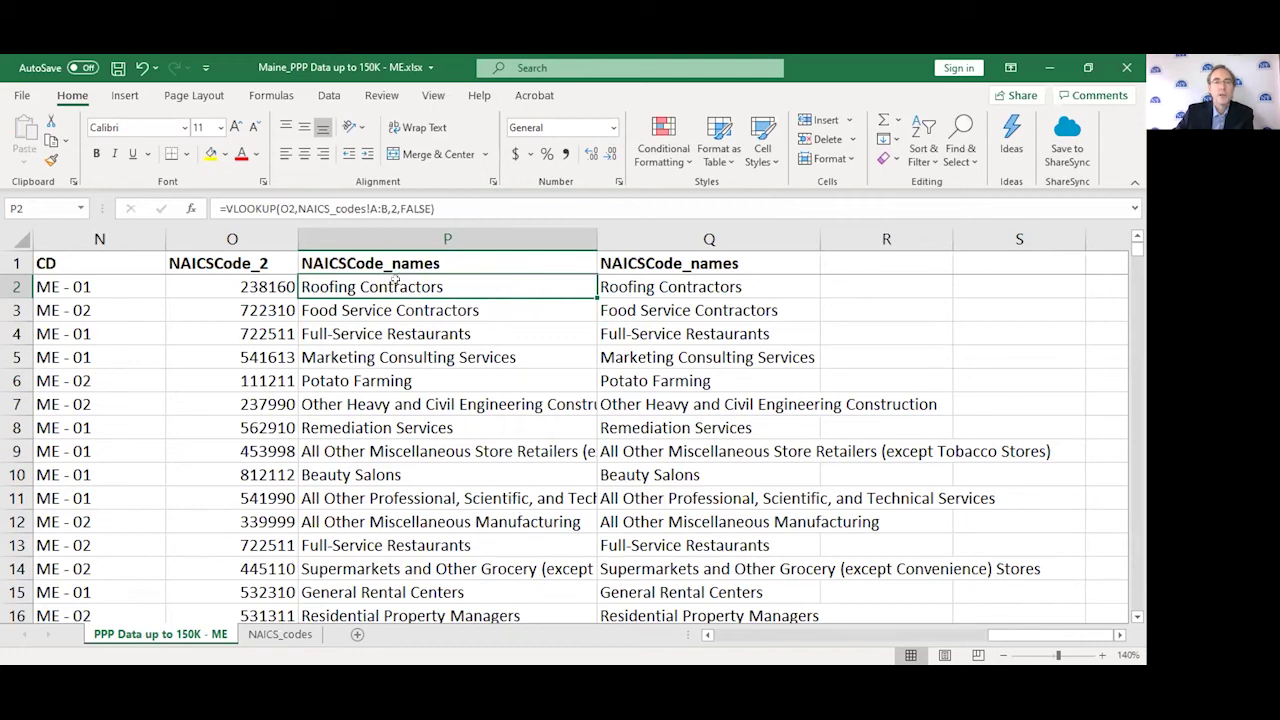
Compare the content of P2 with that of Q2 and look down the pasted titles in column Q
triple_click(441, 203)
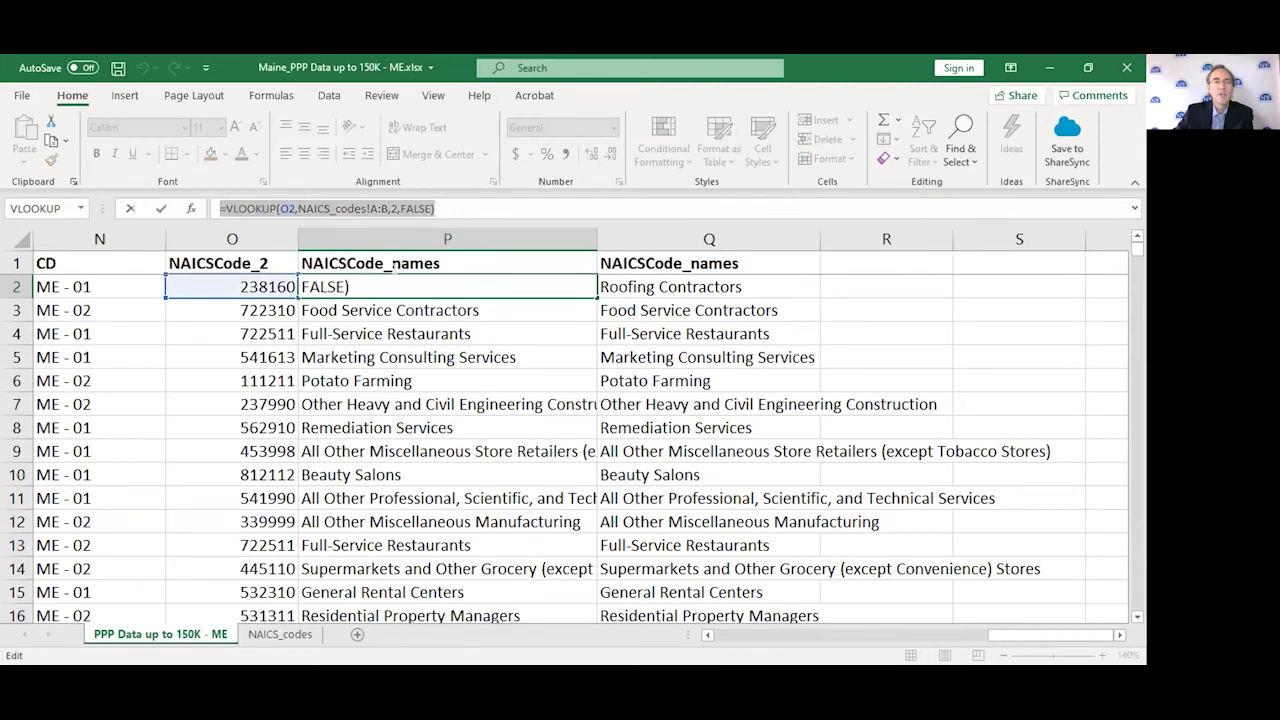
key(Return)
click(400, 286)
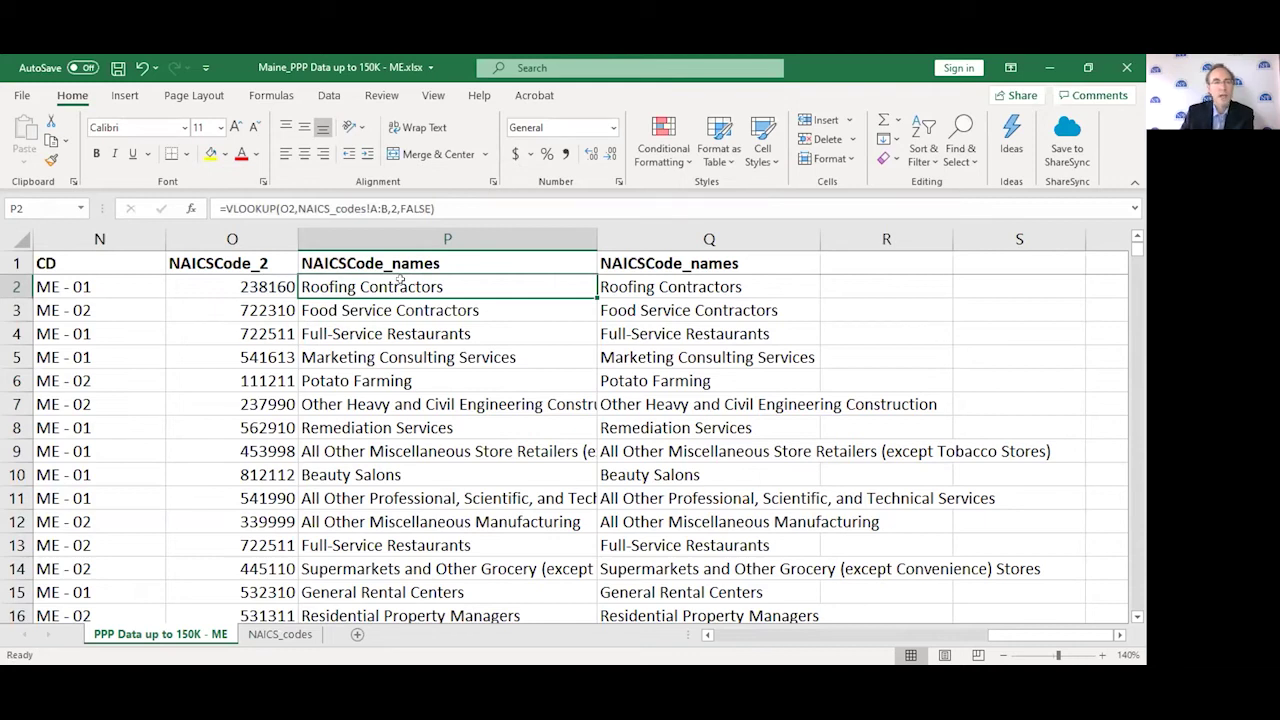
key(Right)
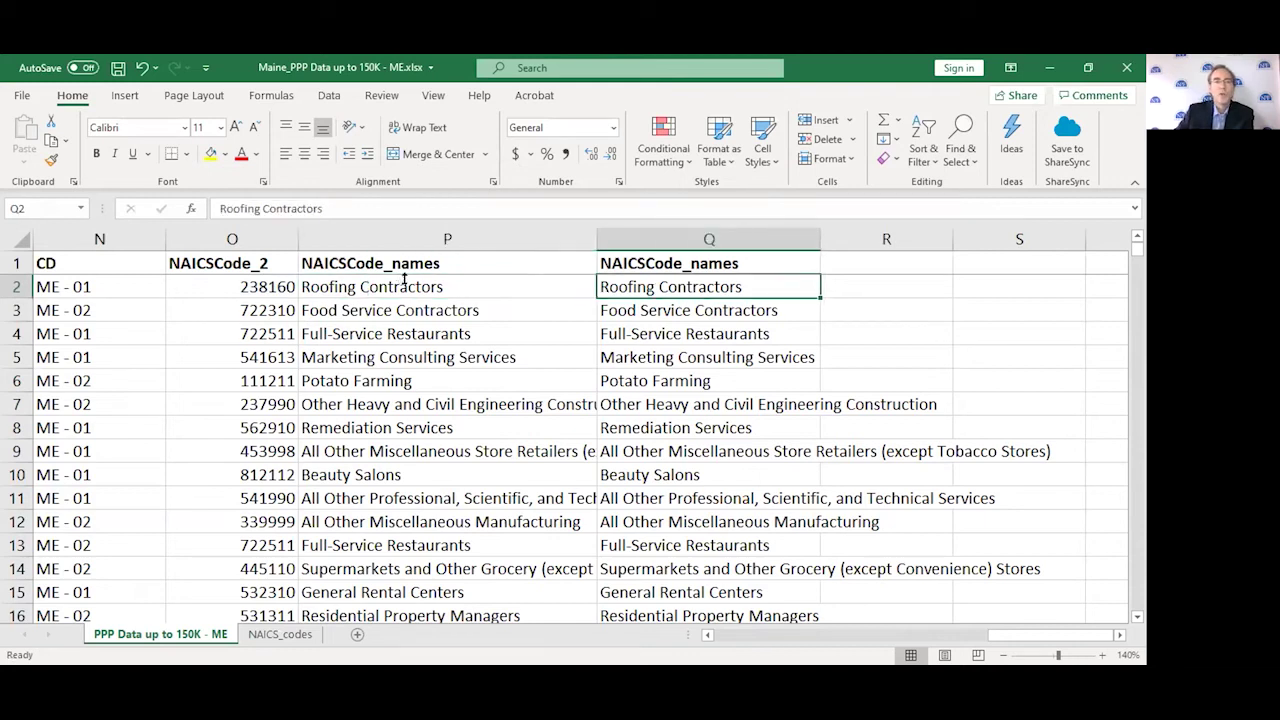
drag(337, 209, 218, 209)
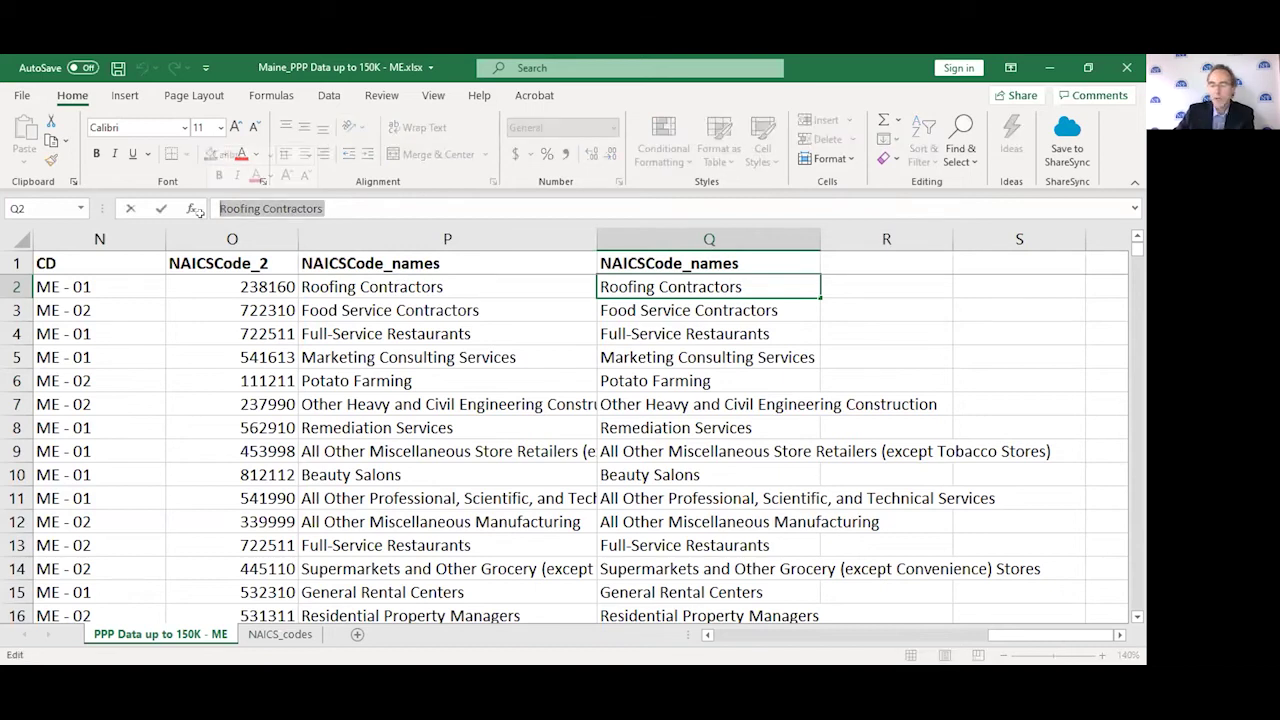
key(Return)
key(Up)
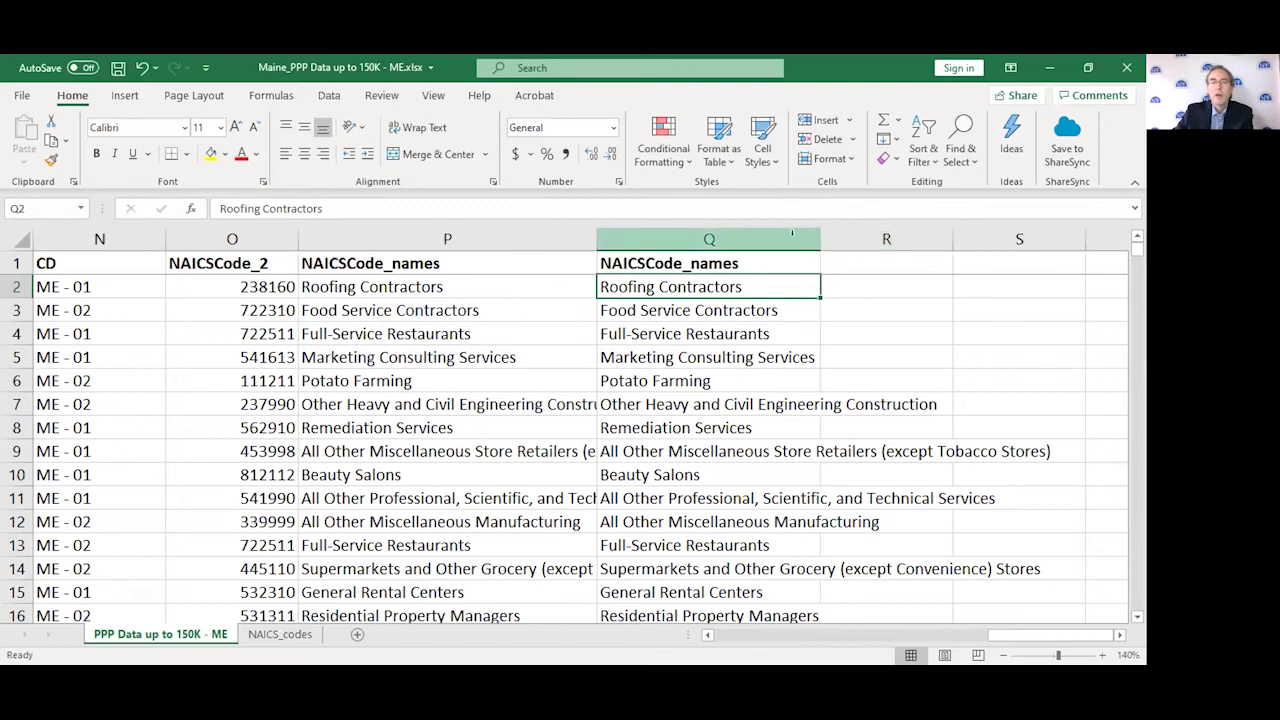
key(Down)
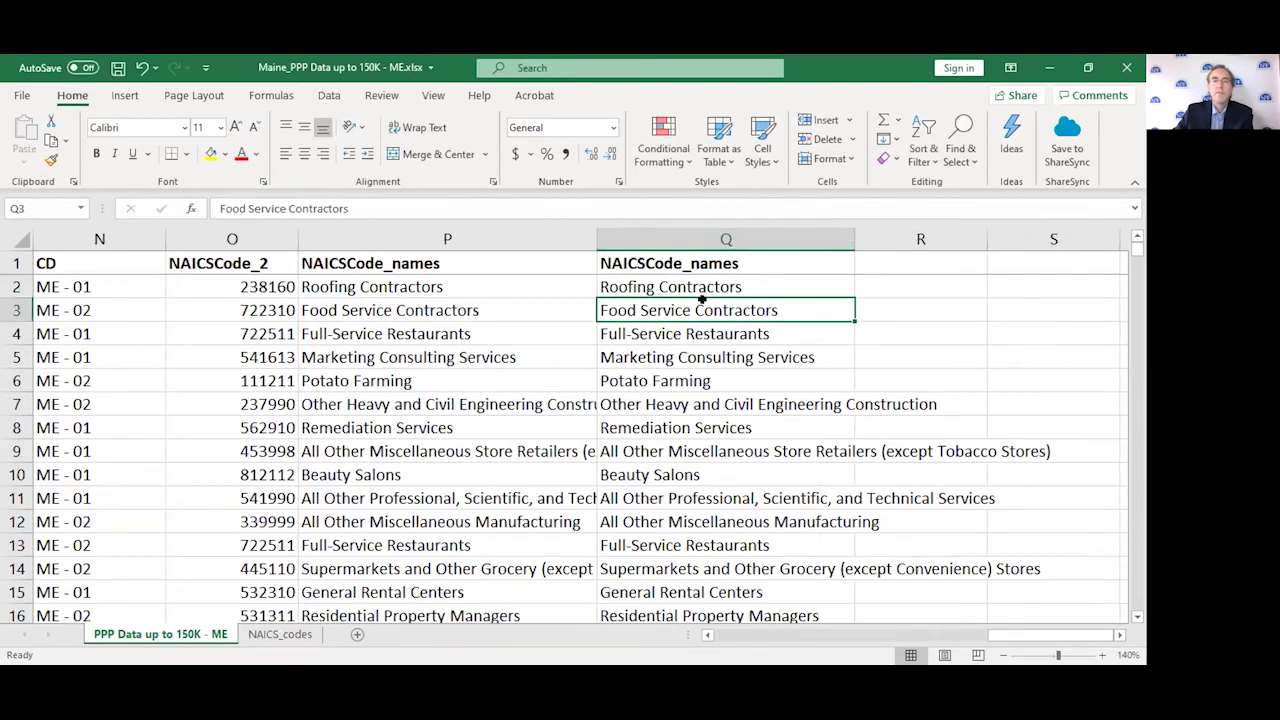
key(Page_Down)
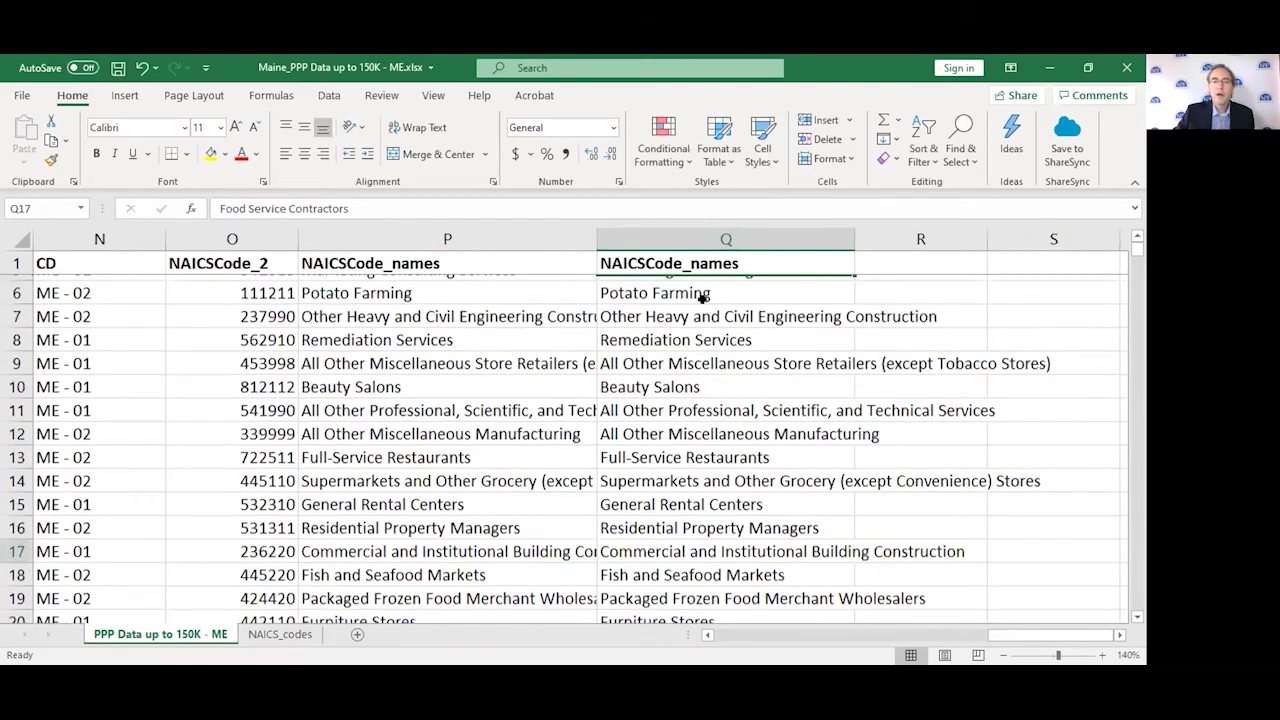
key(Page_Down)
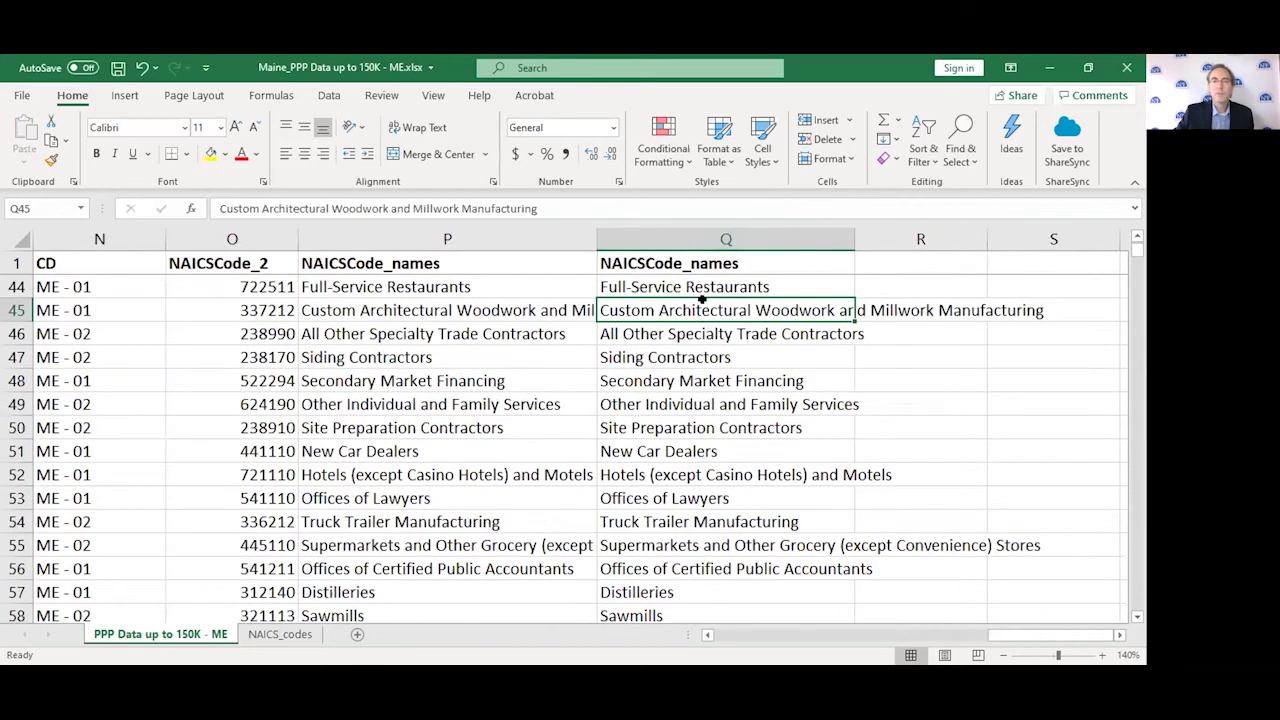
scroll(703, 298, up, 14)
click(702, 303)
Delete the formula-based NAICSCode_names column P, keeping the values-only copy
click(450, 238)
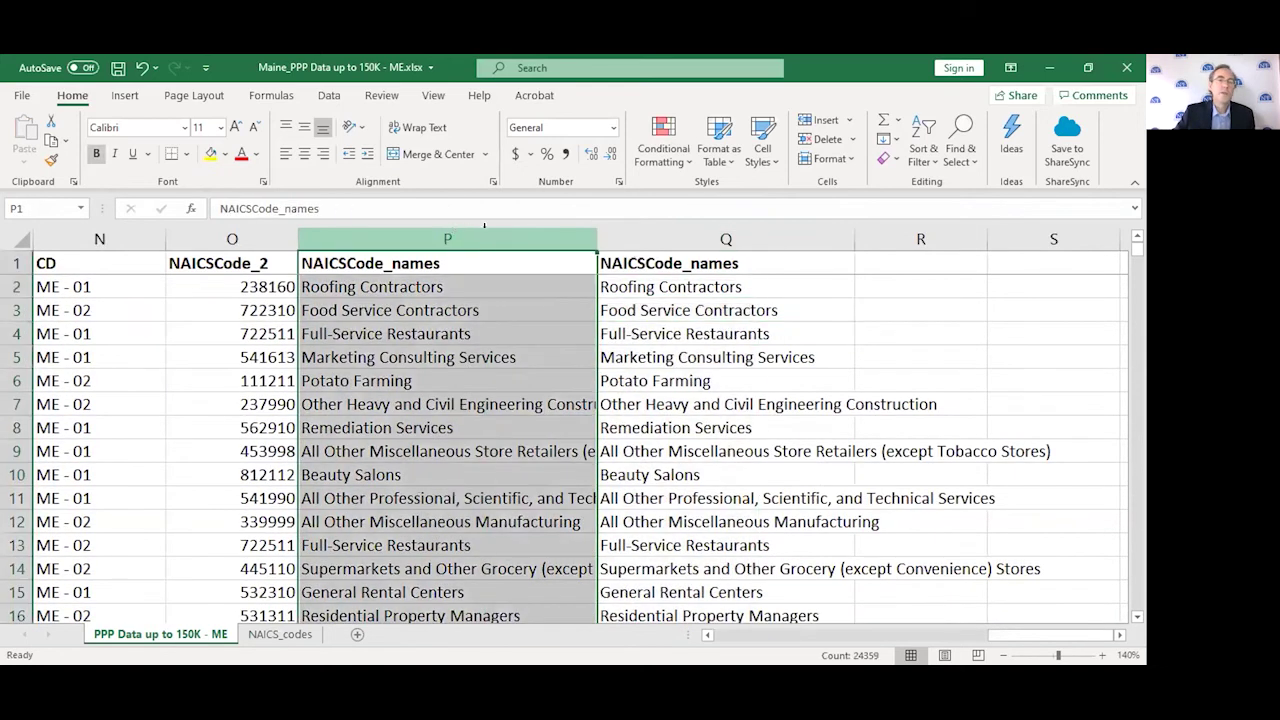
click(677, 287)
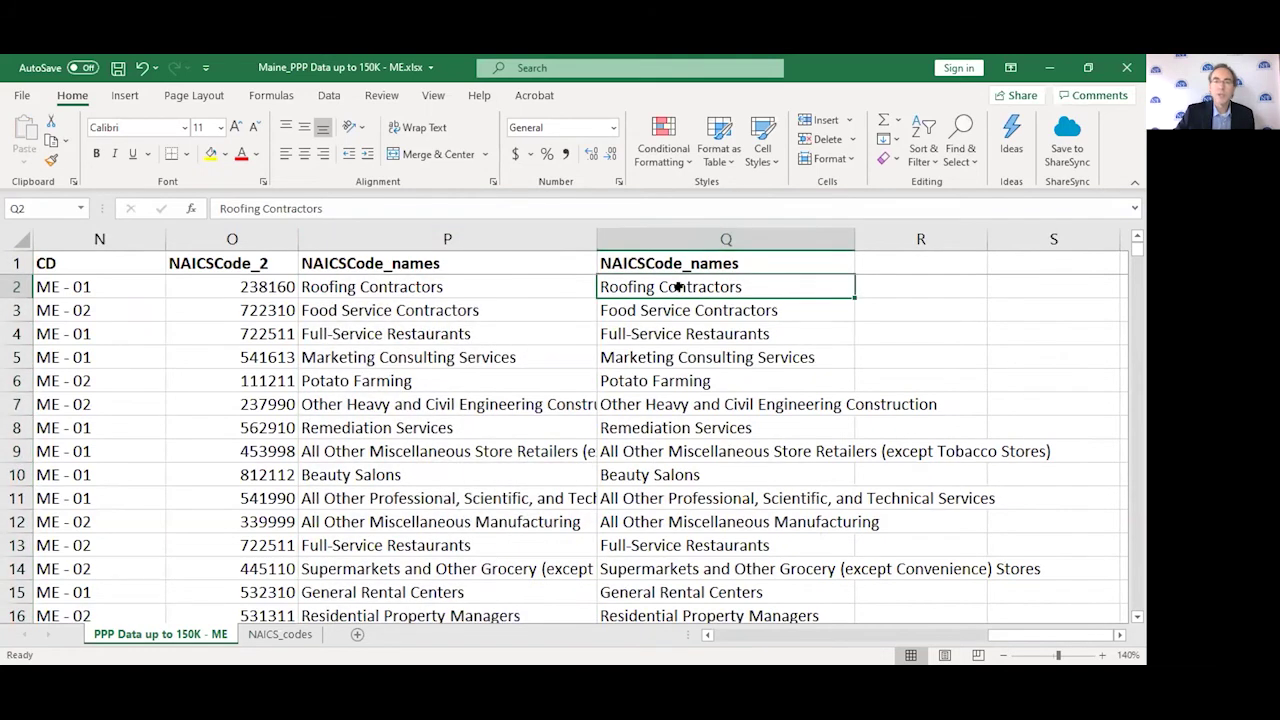
click(450, 238)
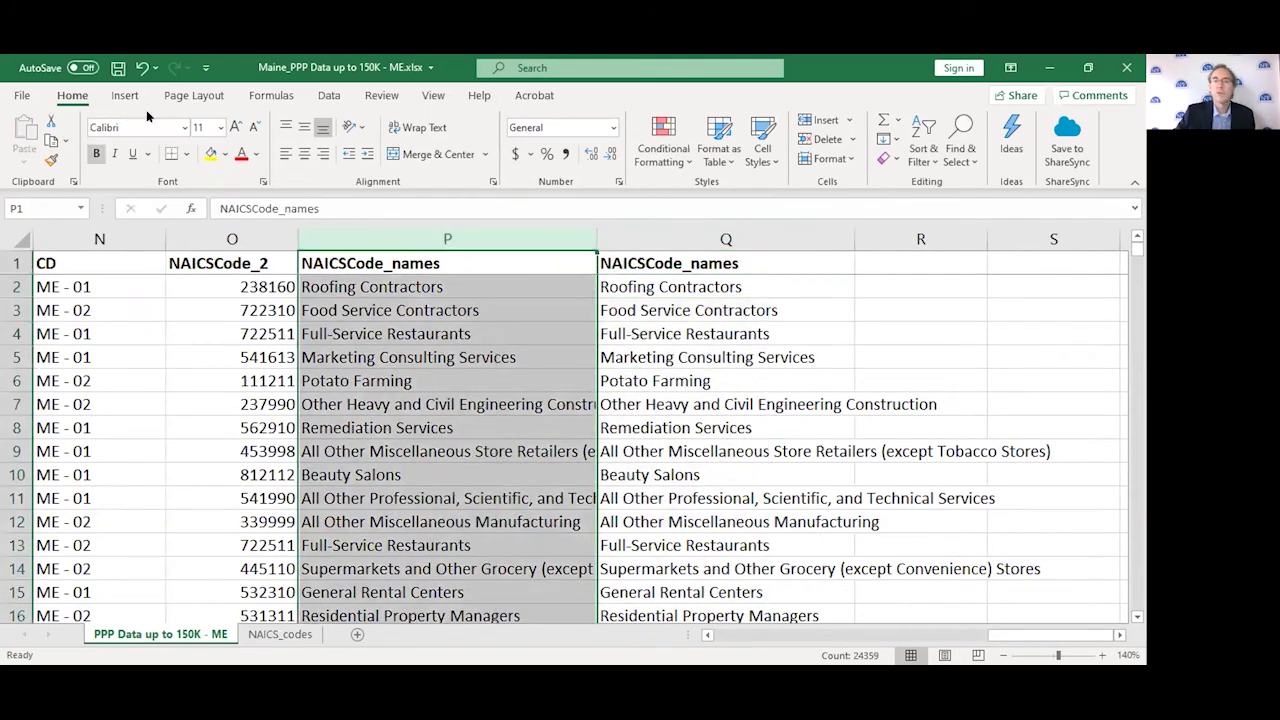
click(820, 139)
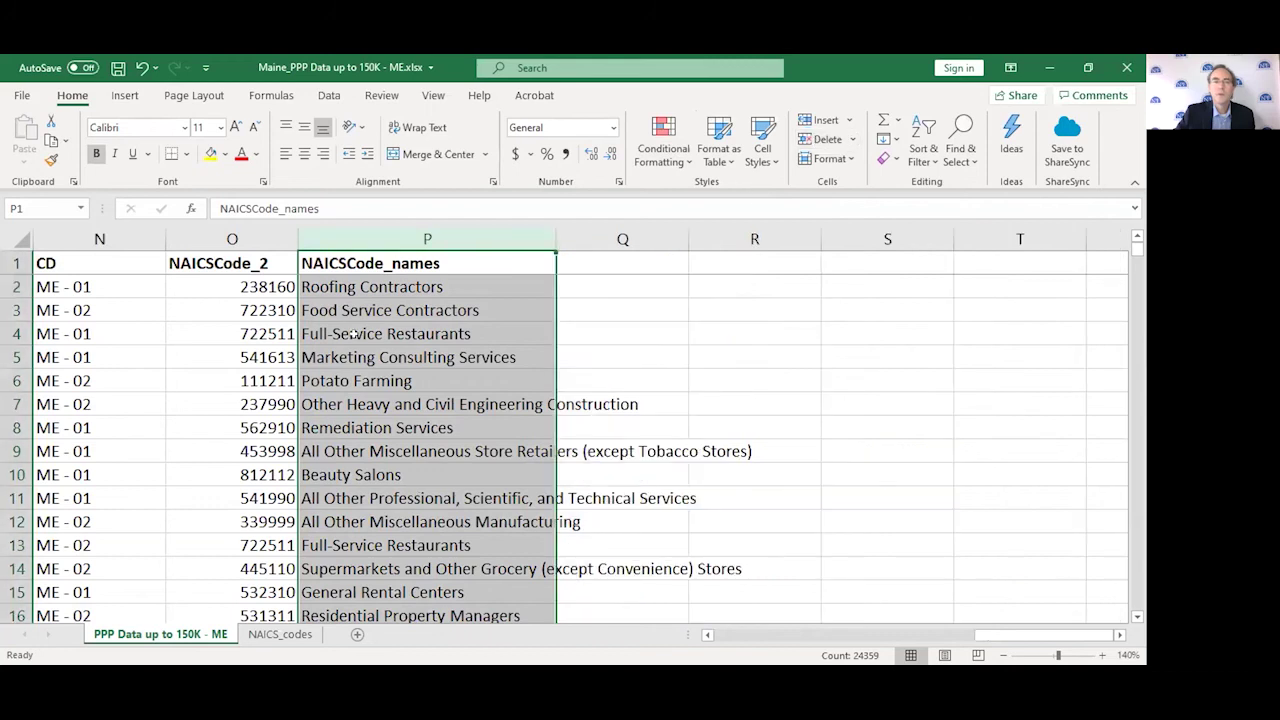
Deselect column P and check the static titles under NAICSCode_names beside the CD and NAICSCode_2 columns
click(352, 334)
key(Left)
key(Left)
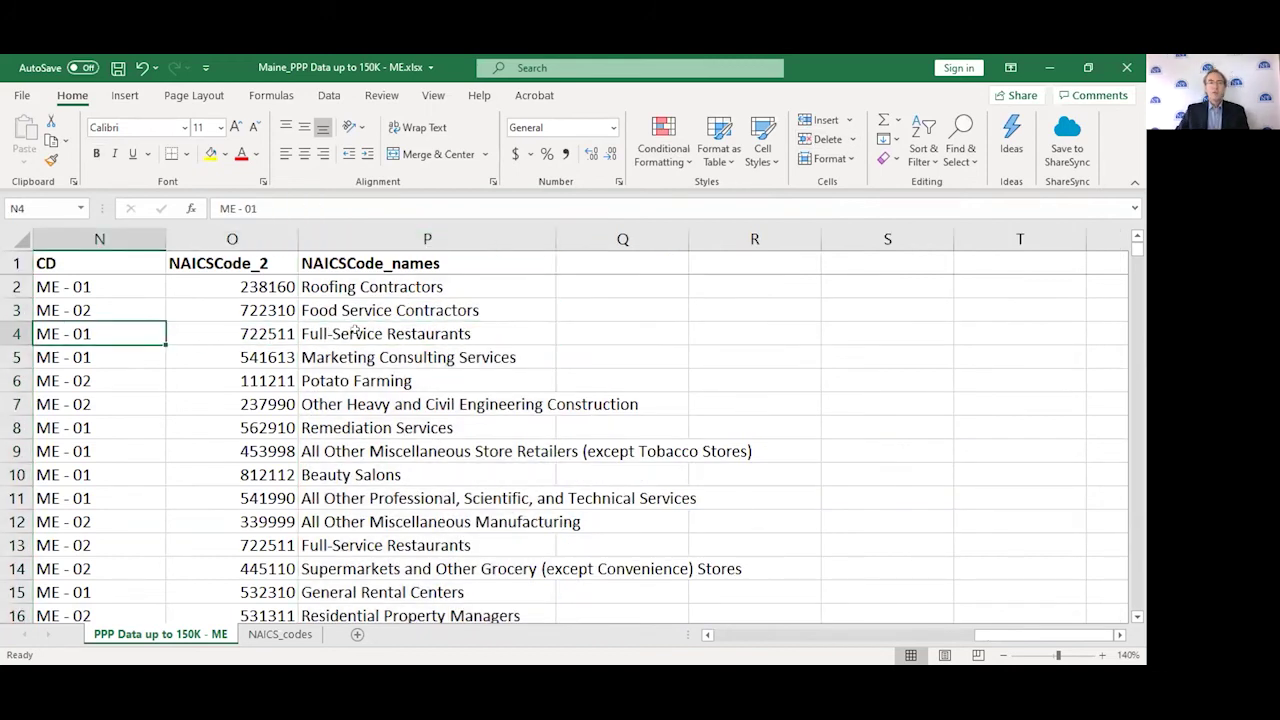
key(Left)
key(Left)
key(Up)
key(Right)
key(Right)
key(Right)
key(Up)
key(Right)
key(Up)
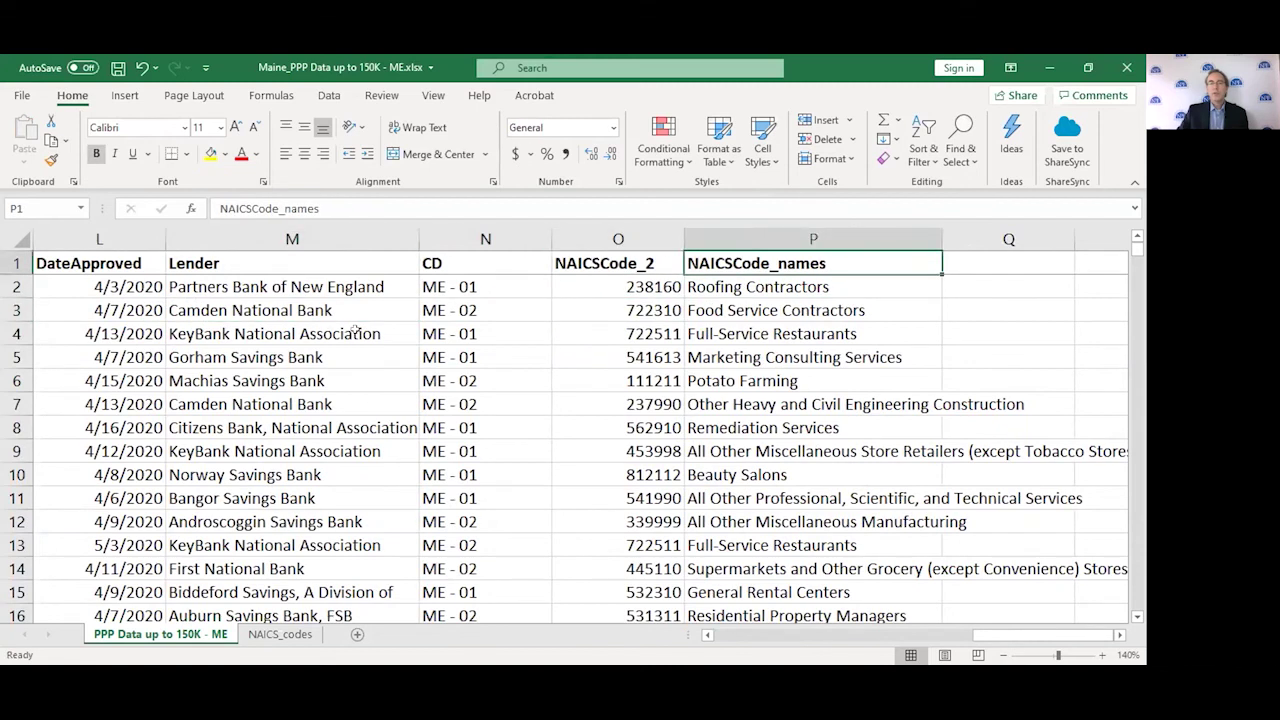
Review the complete loan record in row 2, from LoanAmount in column A across to NAICSCode_names in column P
key(Down)
key(Left)
key(Right)
key(Left)
key(Left)
key(Left)
key(Left)
key(Left)
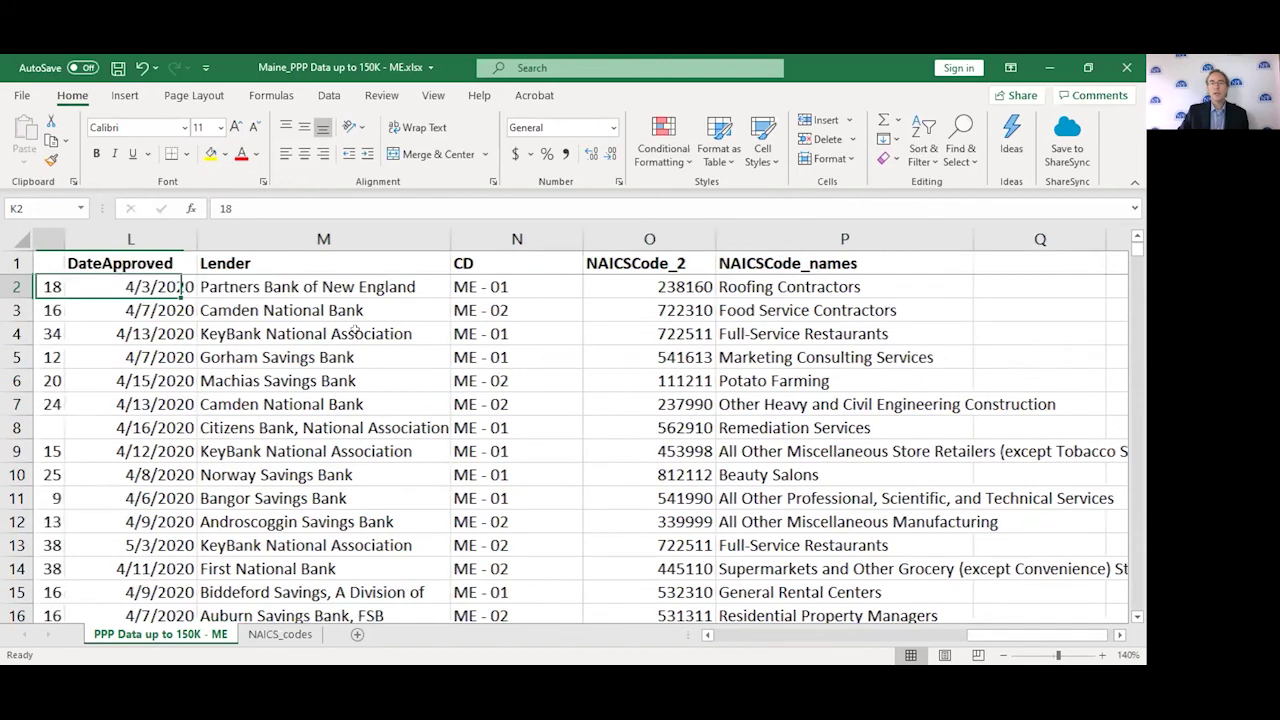
key(Home)
key(Right)
key(Right)
key(Right)
key(Right)
key(Right)
key(Right)
key(Right)
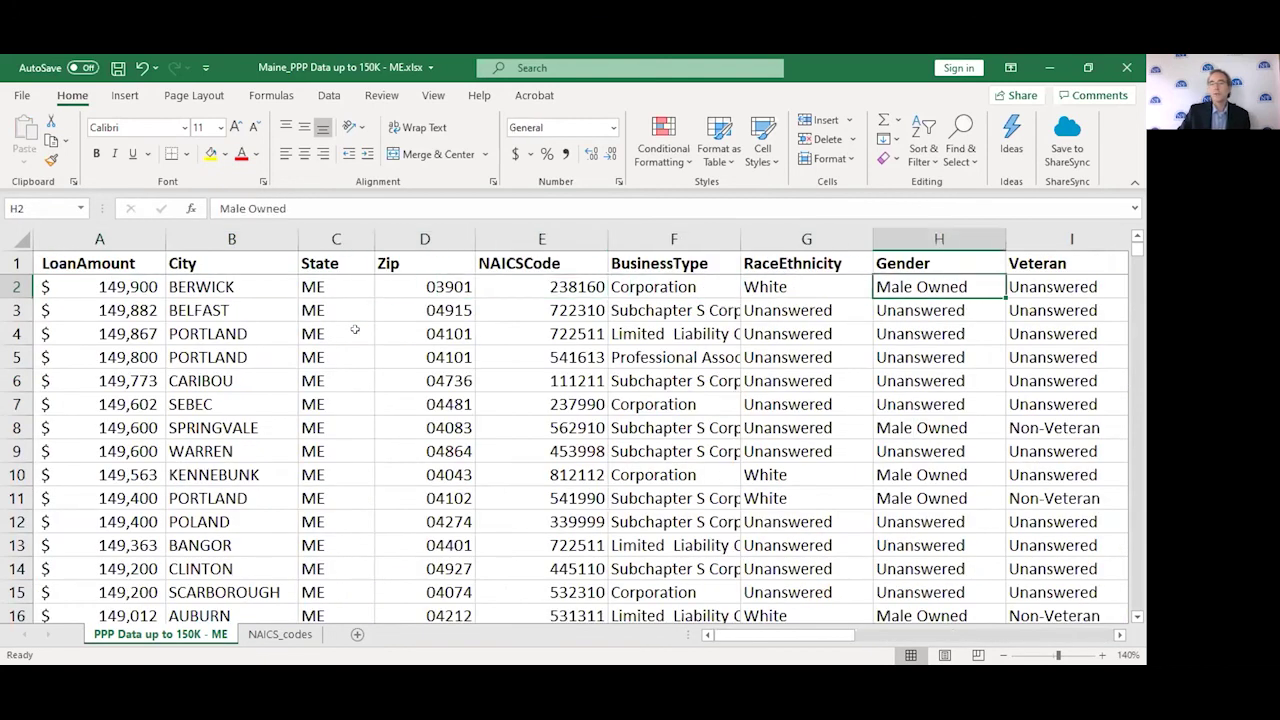
key(Right)
key(Right)
key(Right)
key(Right)
key(Right)
key(Right)
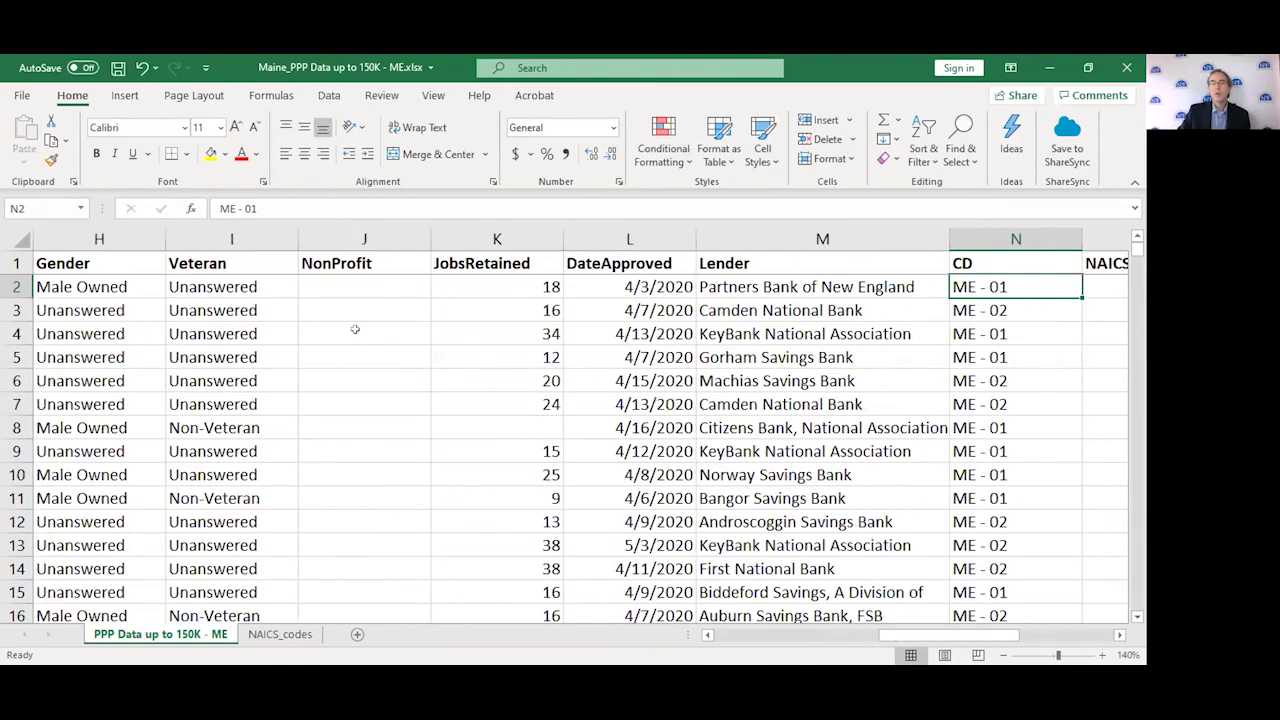
key(Right)
key(Right)
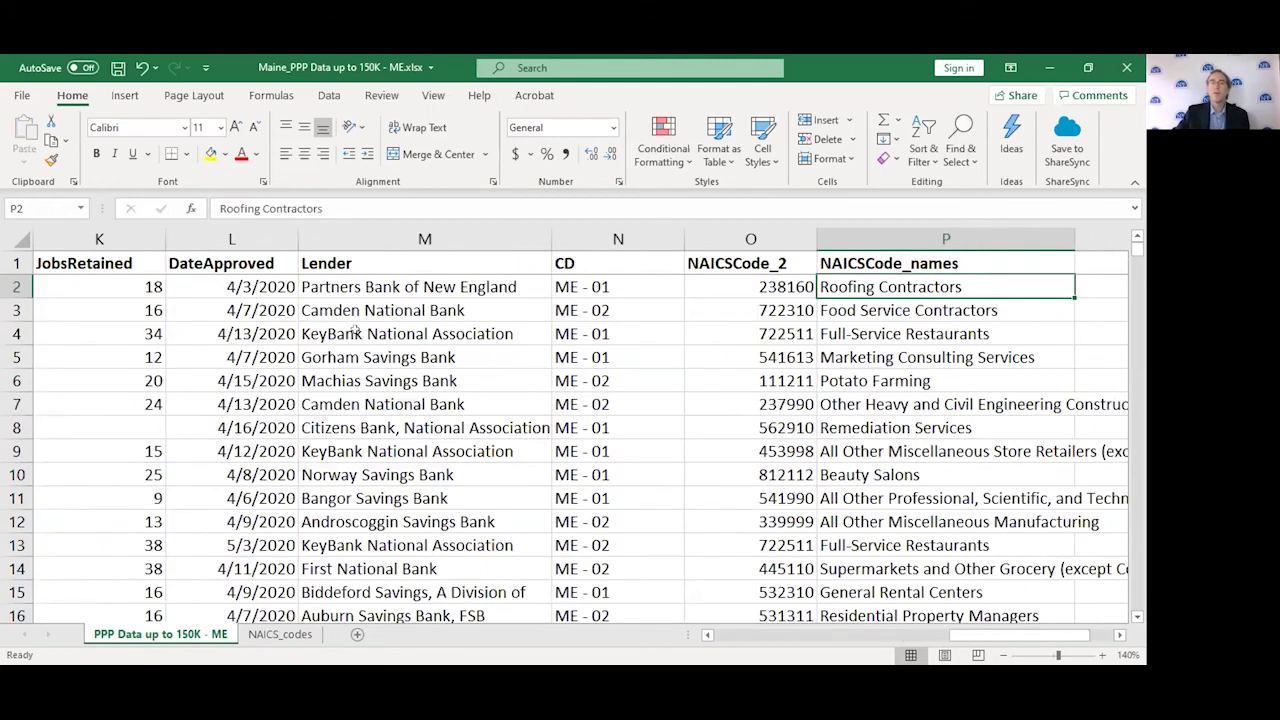
Look back across the row 2 fields from the NAICS title to the City and LoanAmount columns
key(Left)
key(Left)
key(Left)
key(Left)
key(Left)
key(Left)
key(Left)
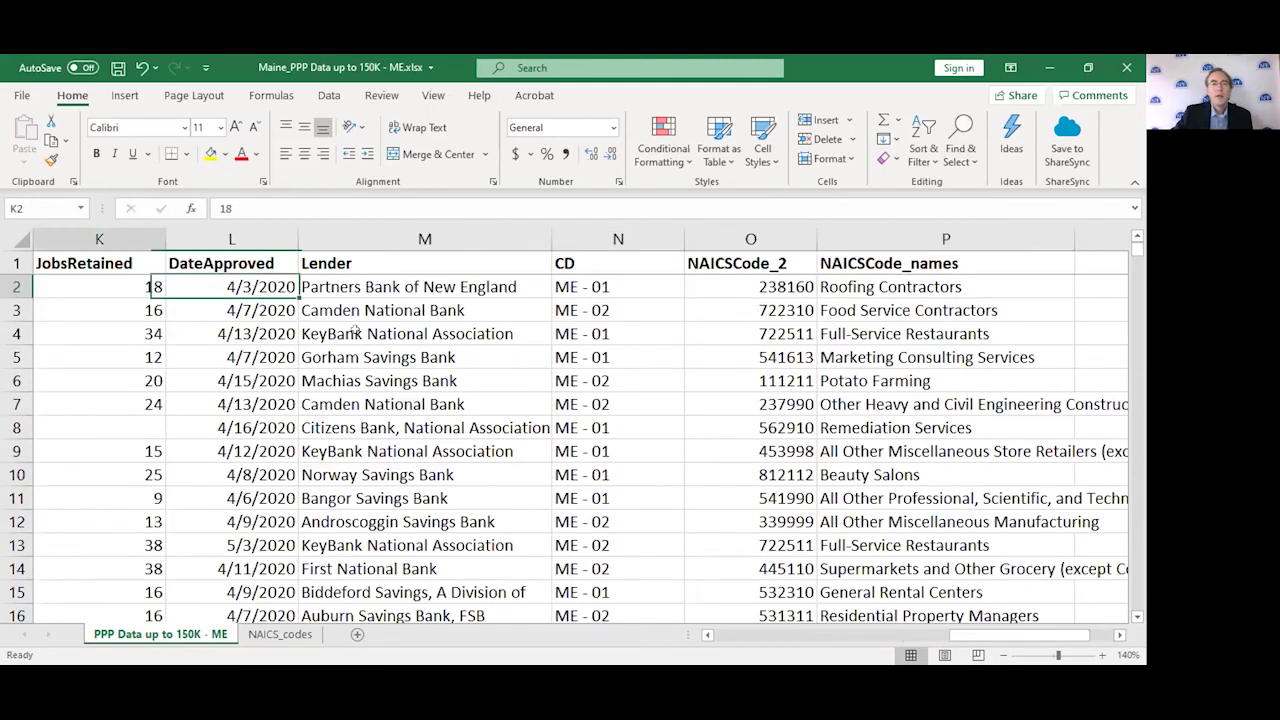
key(Left)
key(Left)
key(Left)
key(Left)
key(Left)
key(Left)
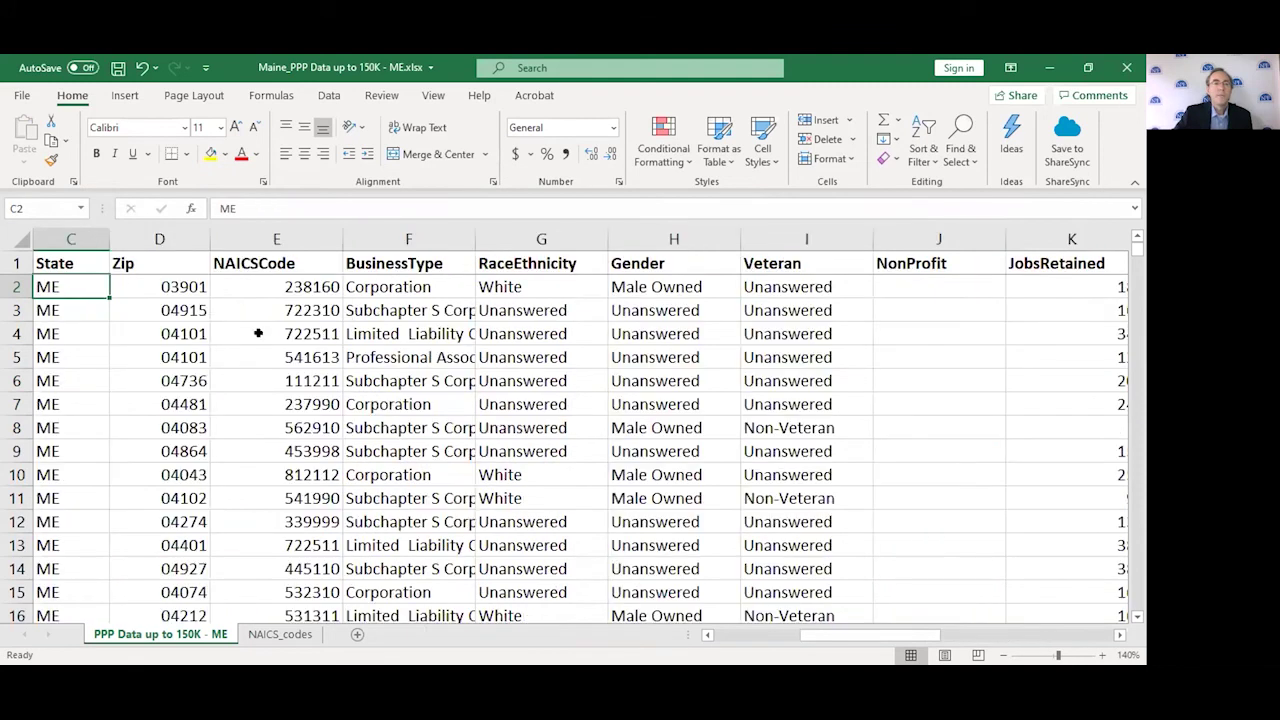
key(Left)
key(Left)
key(Right)
Examine the row 7 record from its original NAICSCode in column E across to the title column, ending at P6
click(541, 400)
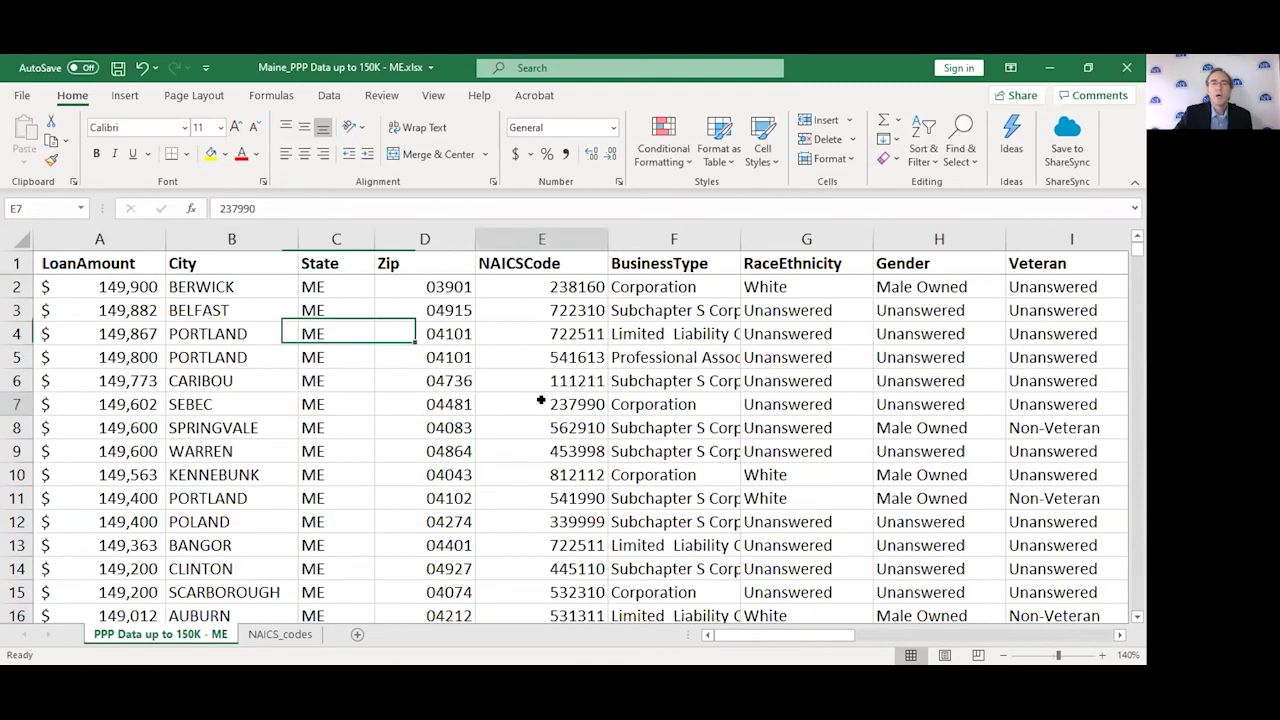
key(Right)
key(Right)
key(Right)
key(Right)
key(Right)
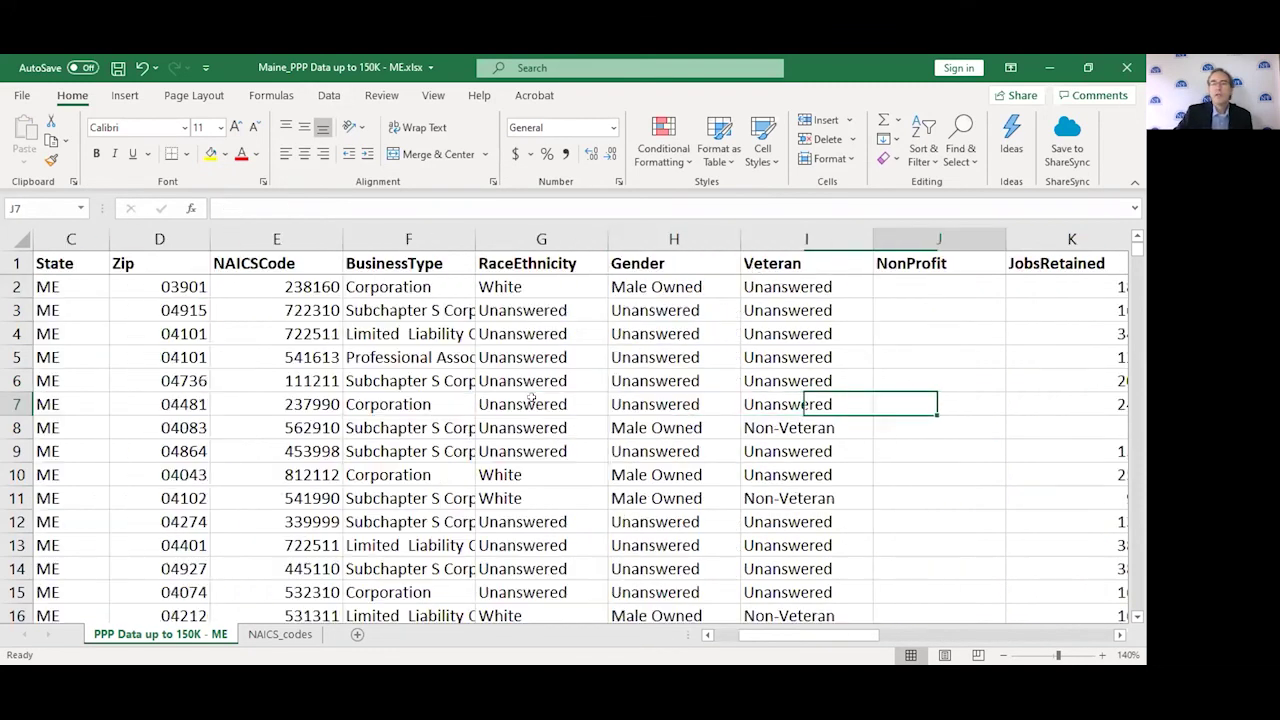
key(Right)
key(Right)
key(Right)
key(Right)
key(Right)
key(Right)
key(Right)
key(Right)
key(Left)
key(Left)
key(Up)
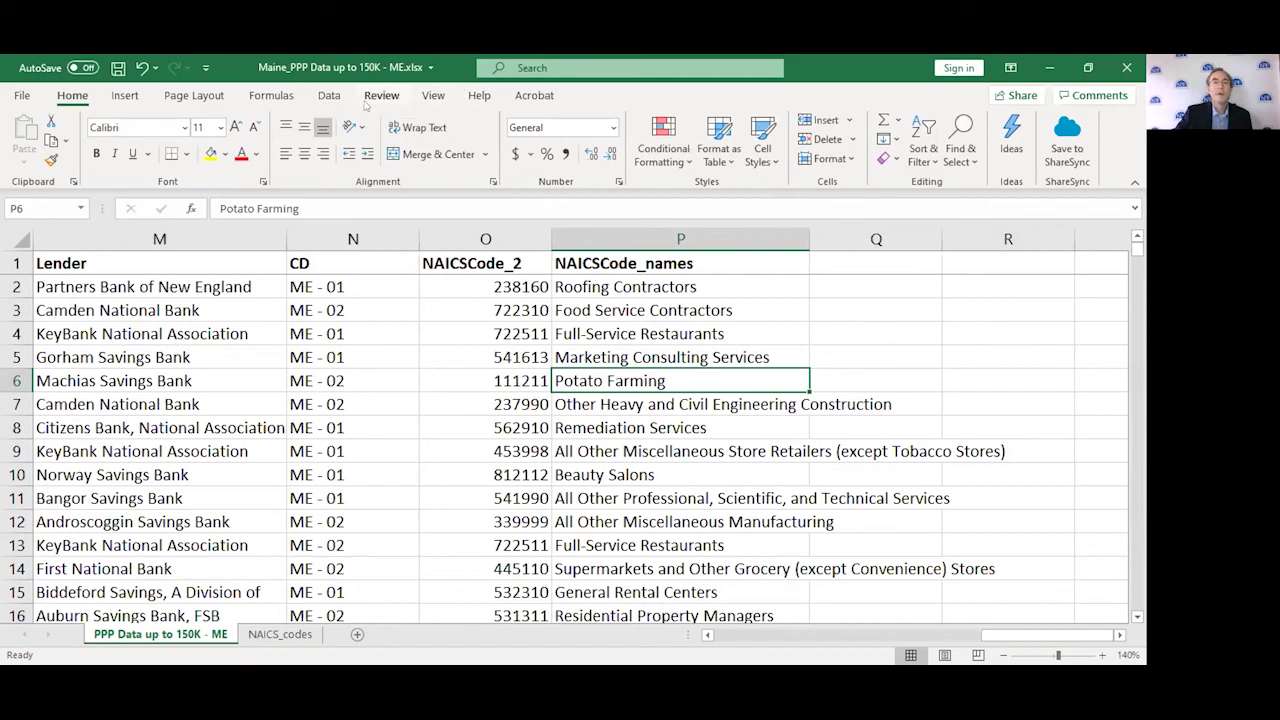
Turn on column filters and filter NAICSCode_names to only Potato Farming, finding it with the search term potato
click(330, 96)
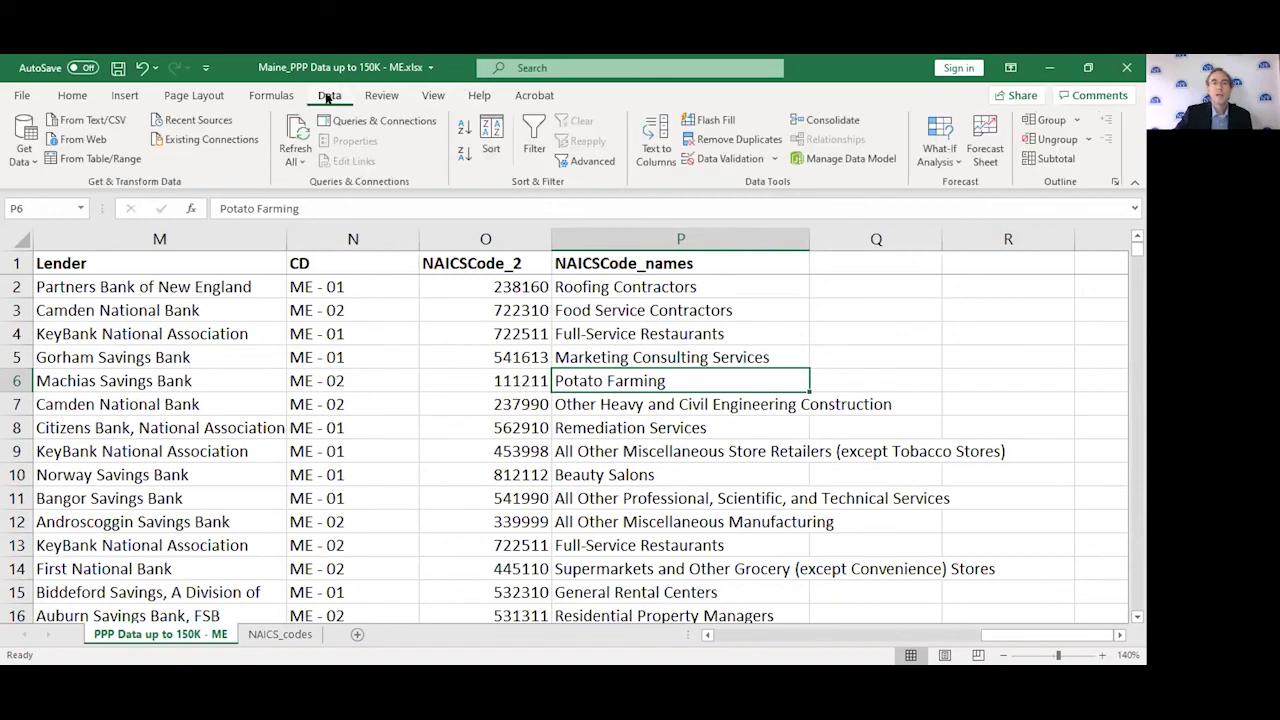
click(534, 140)
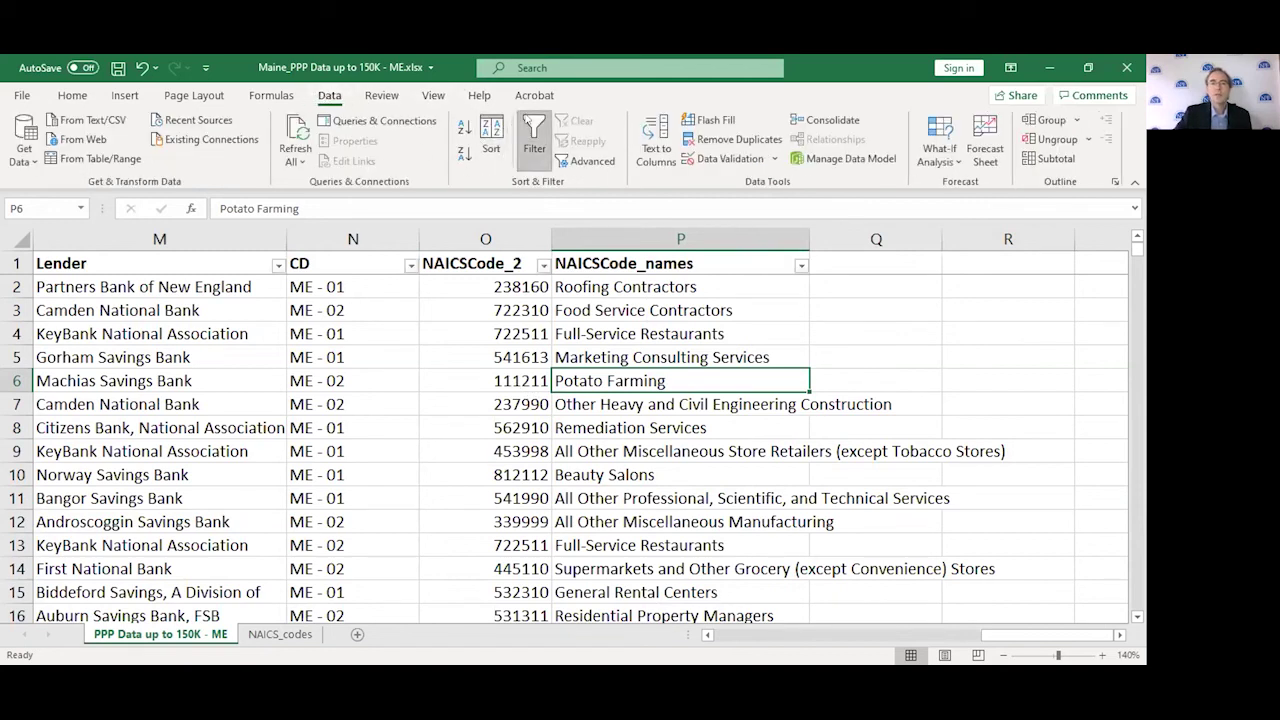
click(800, 266)
click(633, 441)
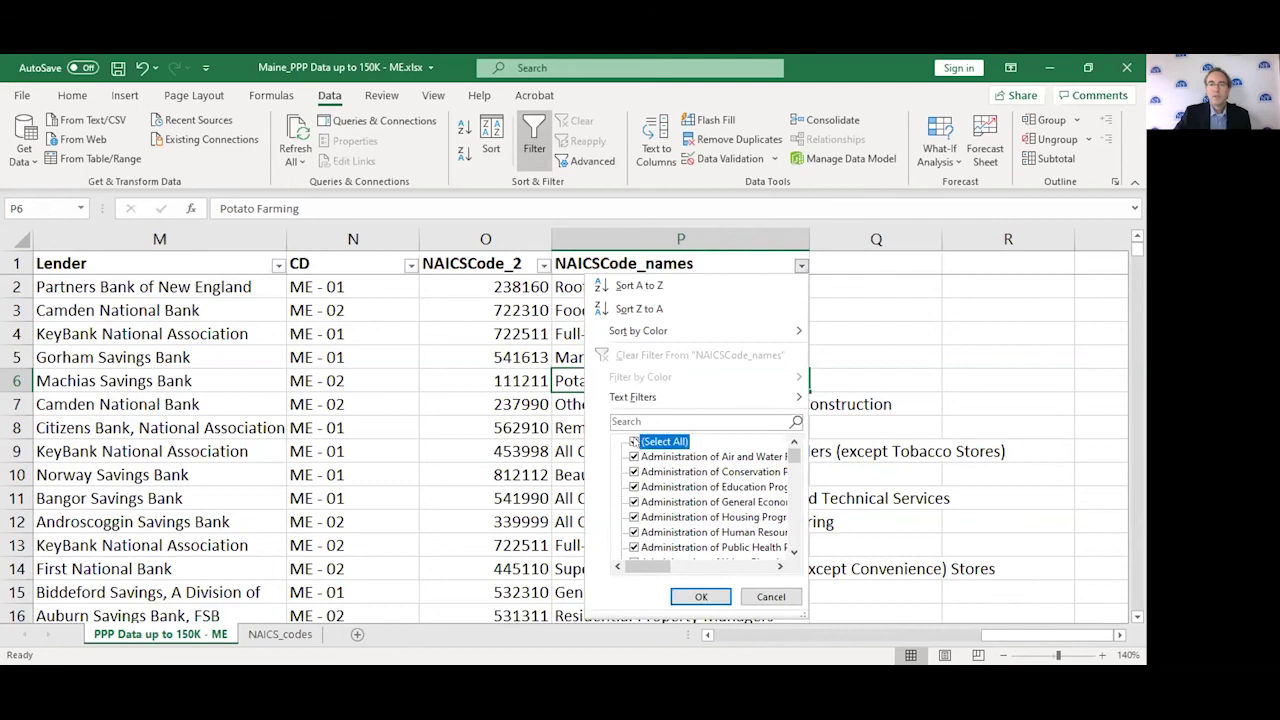
scroll(794, 553, down, 8)
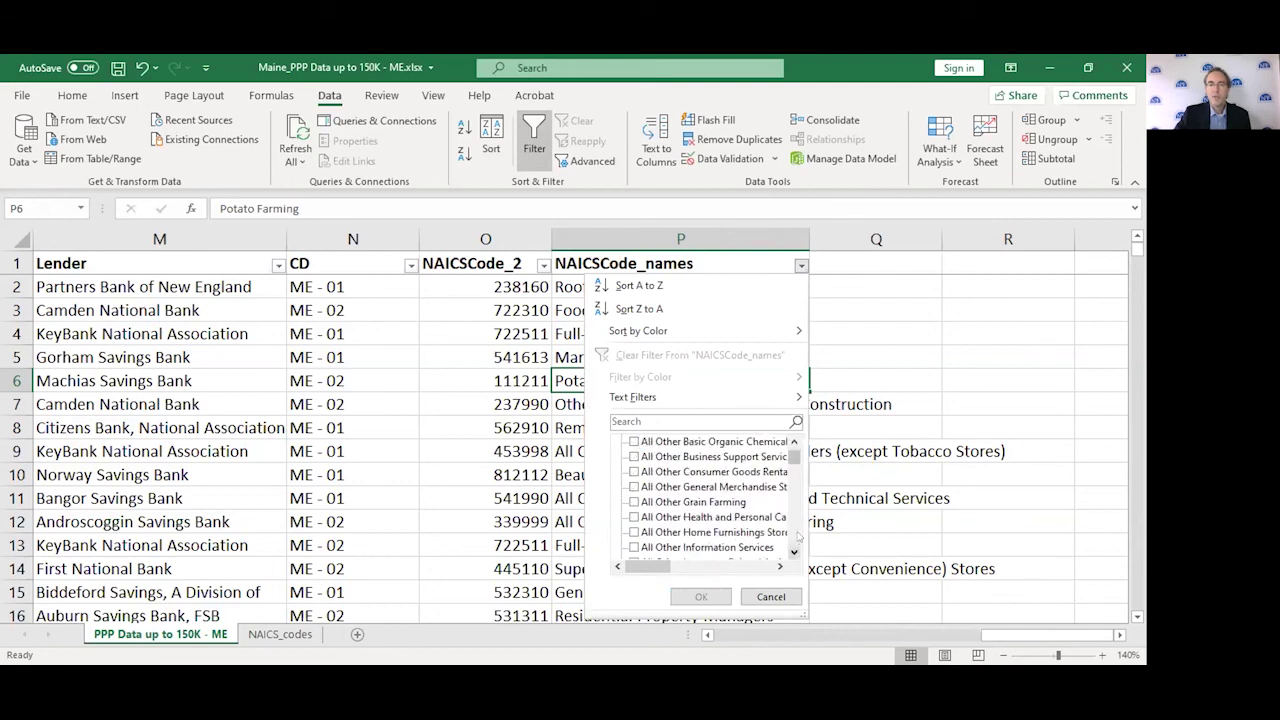
text(potato)
click(653, 487)
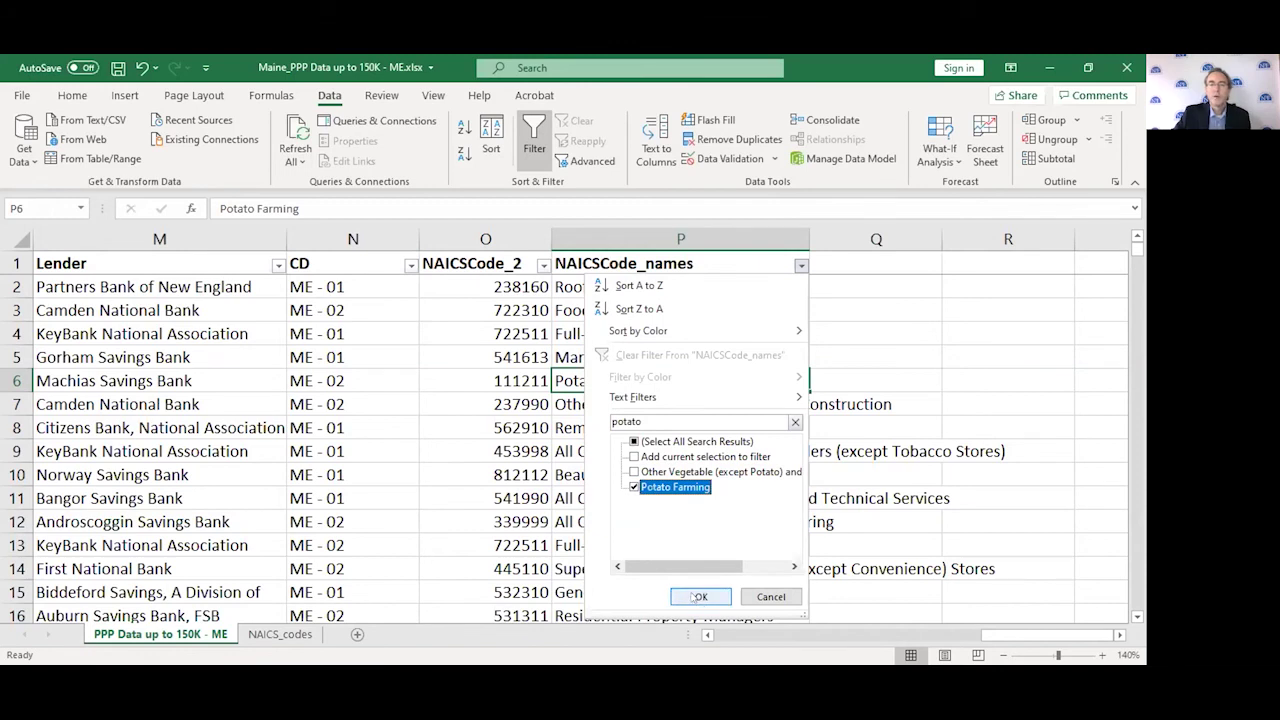
click(697, 597)
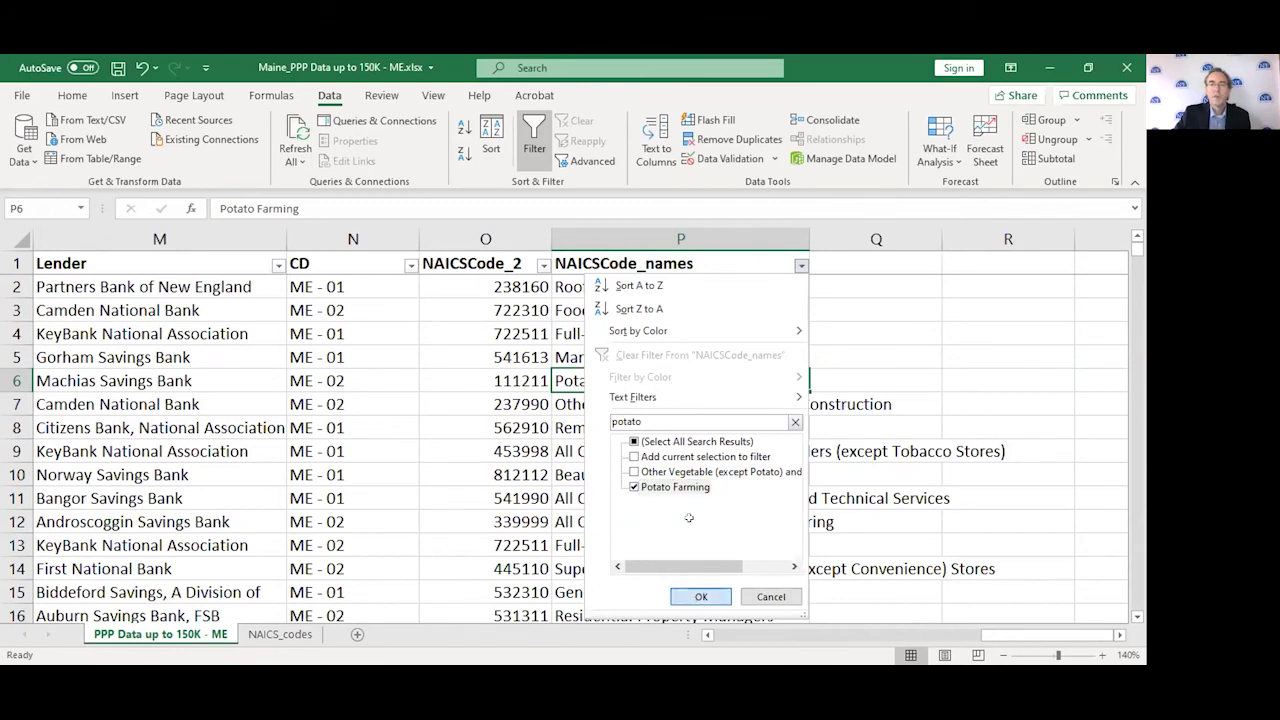
Examine the filtered potato farming loans across the columns between Veteran and NAICSCode_names
key(Left)
key(Left)
key(Left)
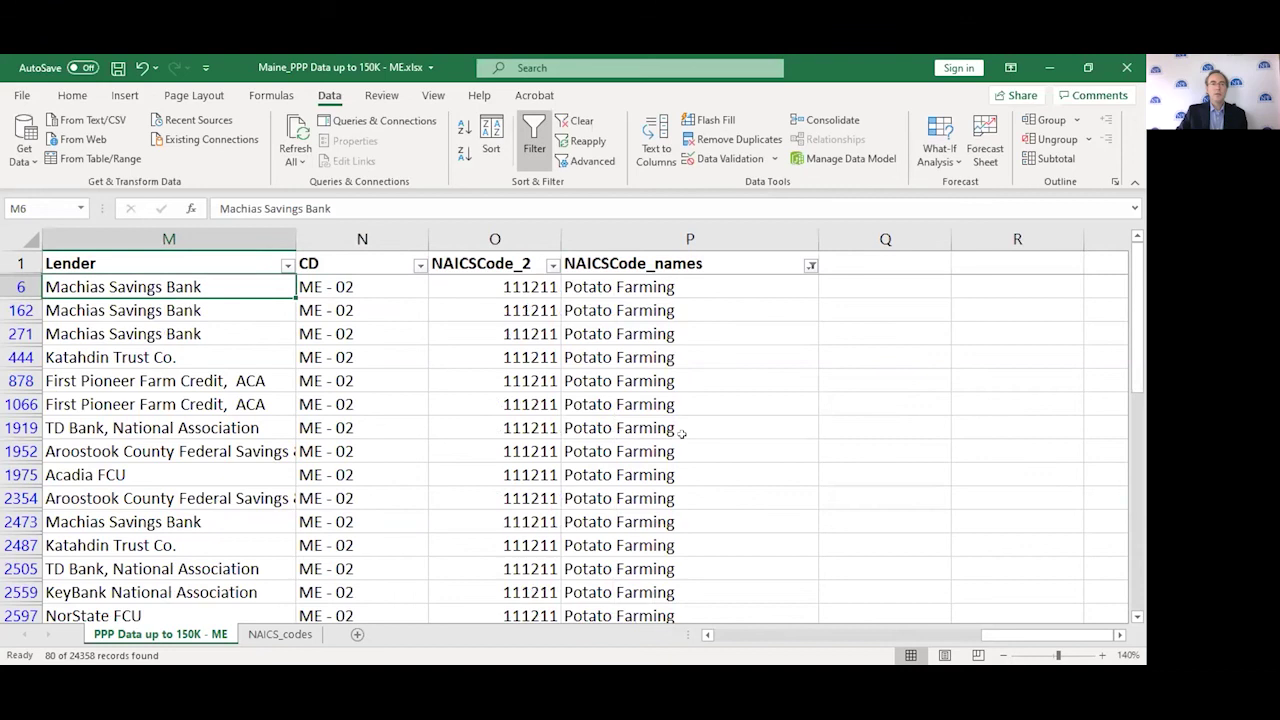
key(Left)
key(Left)
key(Left)
key(Left)
key(Left)
key(Left)
key(Left)
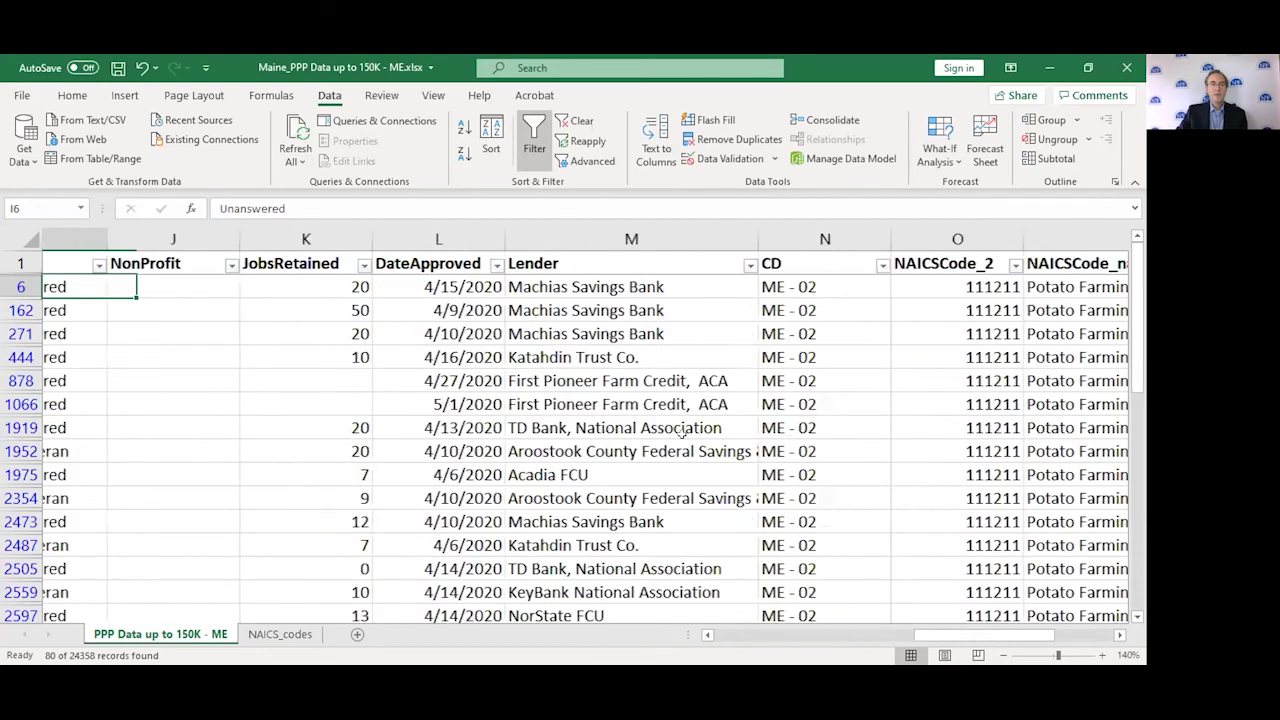
key(Right)
key(Right)
key(Right)
key(Right)
key(Right)
key(Right)
key(Right)
key(Right)
key(Right)
key(Right)
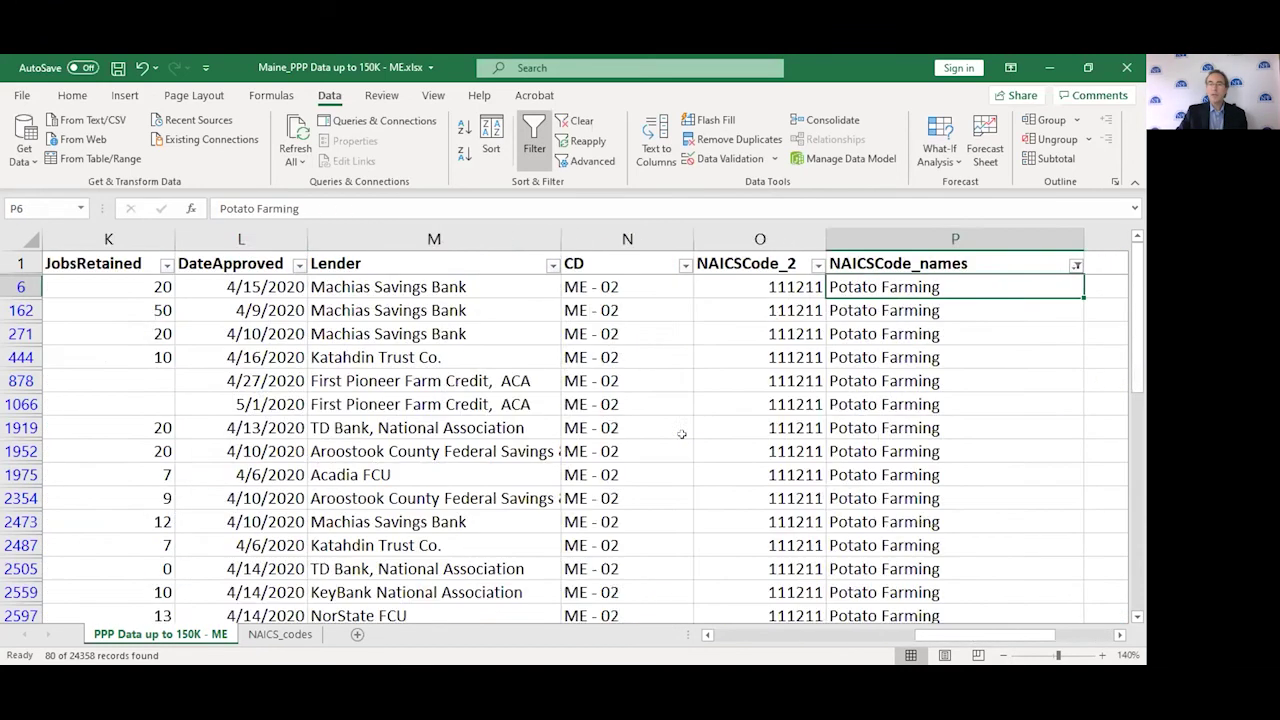
key(Left)
key(Right)
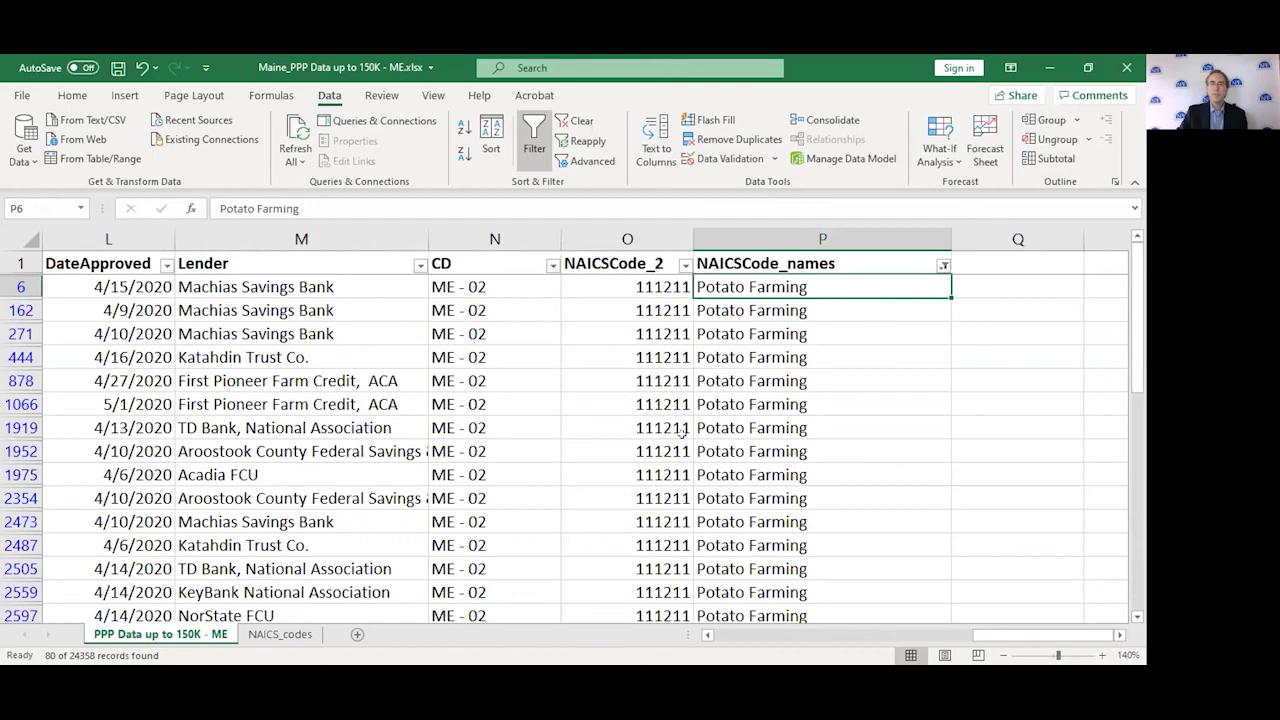
Page down through the filtered Potato Farming records to the last one and return toward the beginning of the list
key(Page_Down)
key(Page_Down)
key(Page_Down)
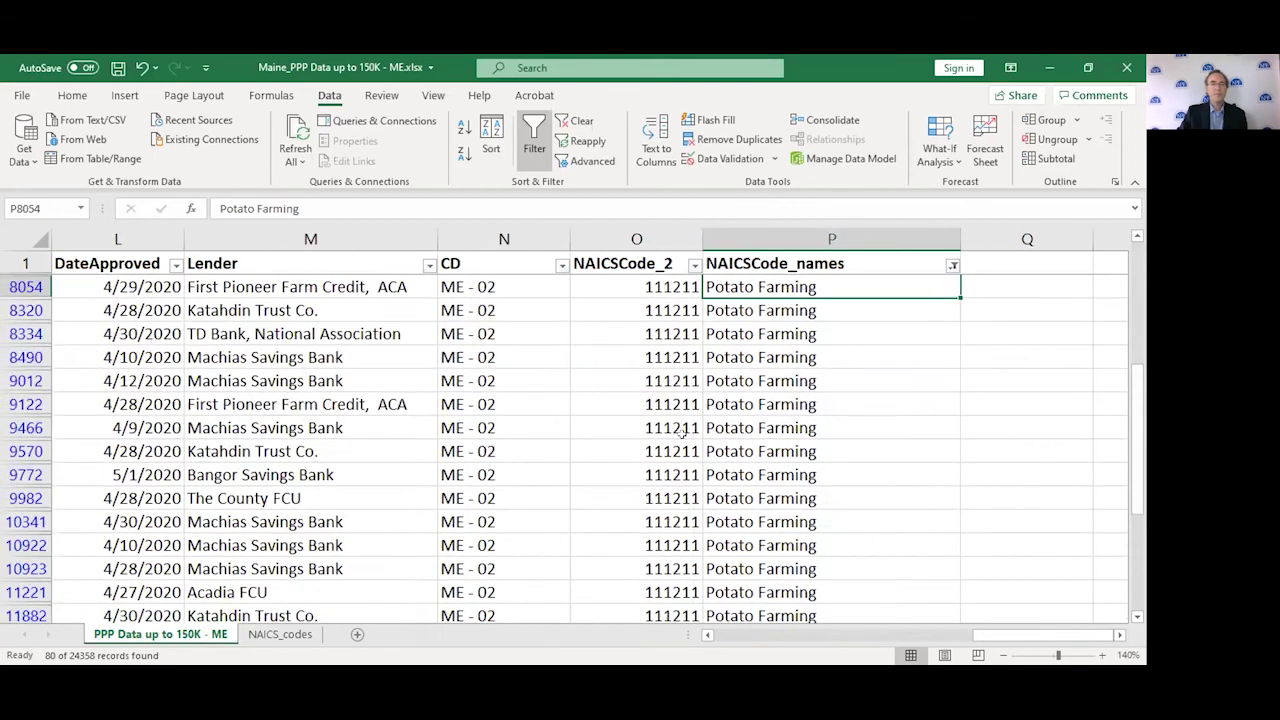
key(Page_Down)
key(Page_Down)
key(Page_Down)
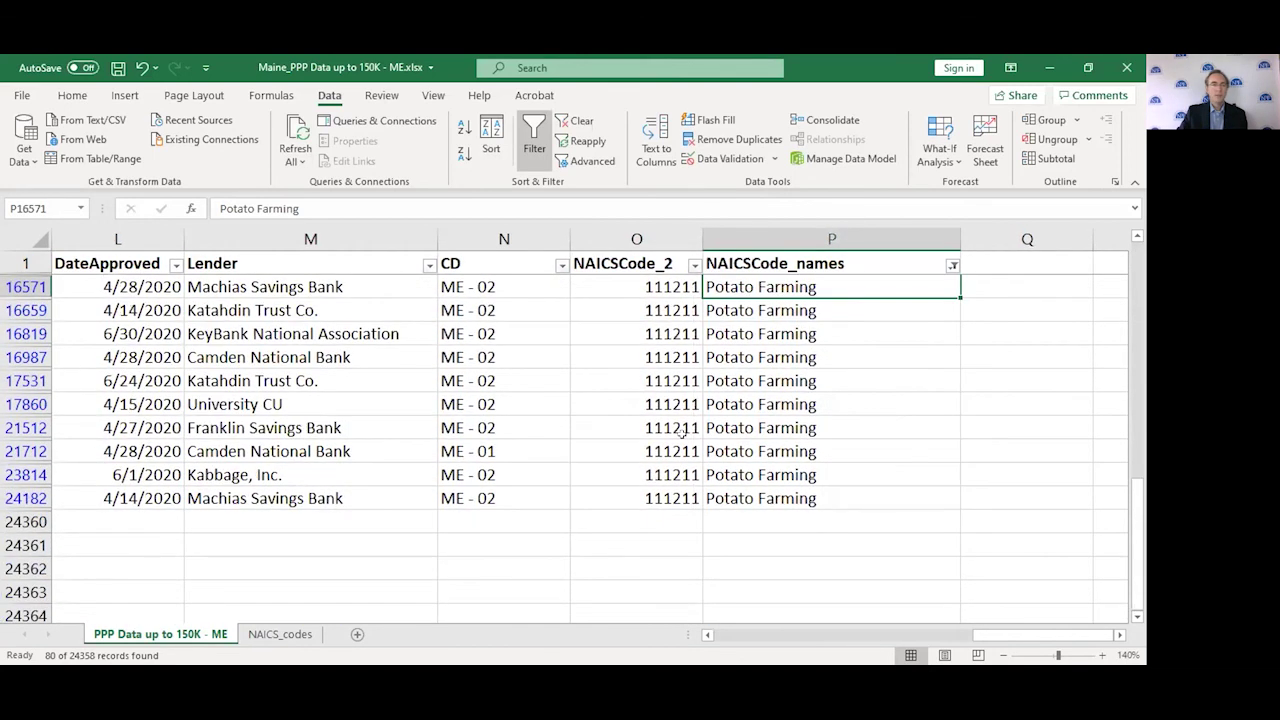
key(Page_Up)
key(Page_Up)
key(Page_Up)
key(Page_Up)
key(Page_Up)
key(Page_Up)
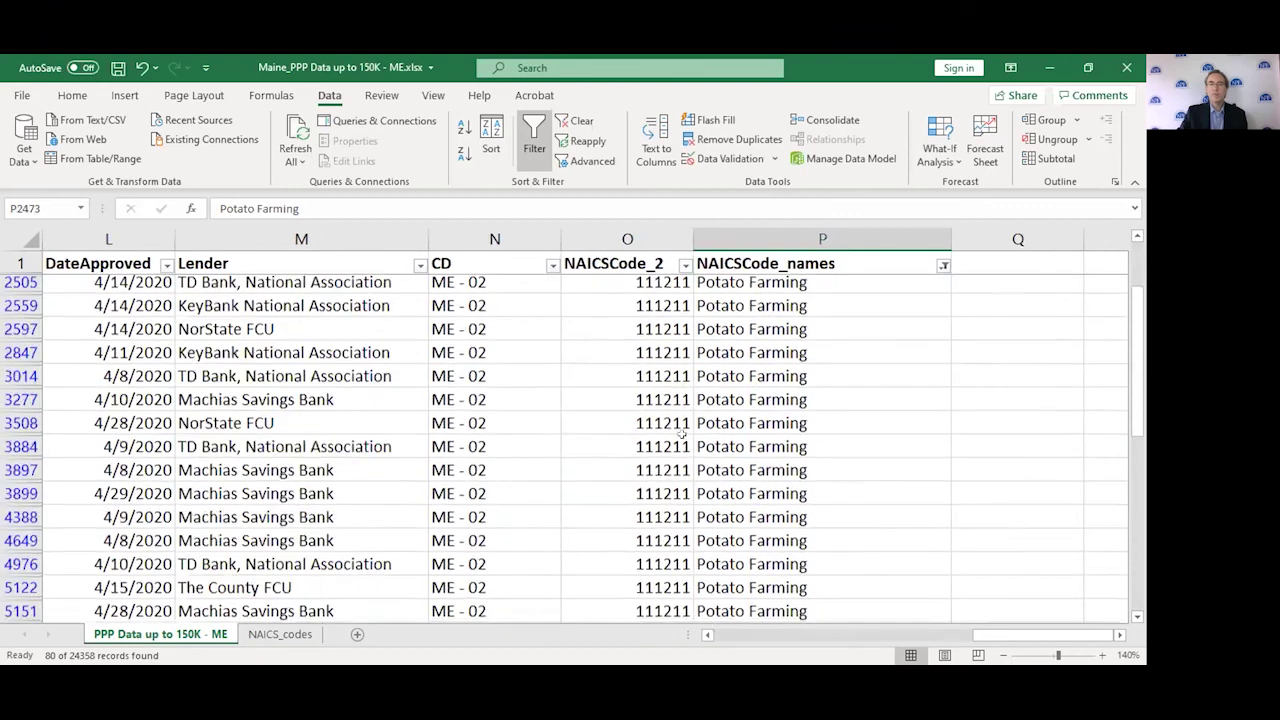